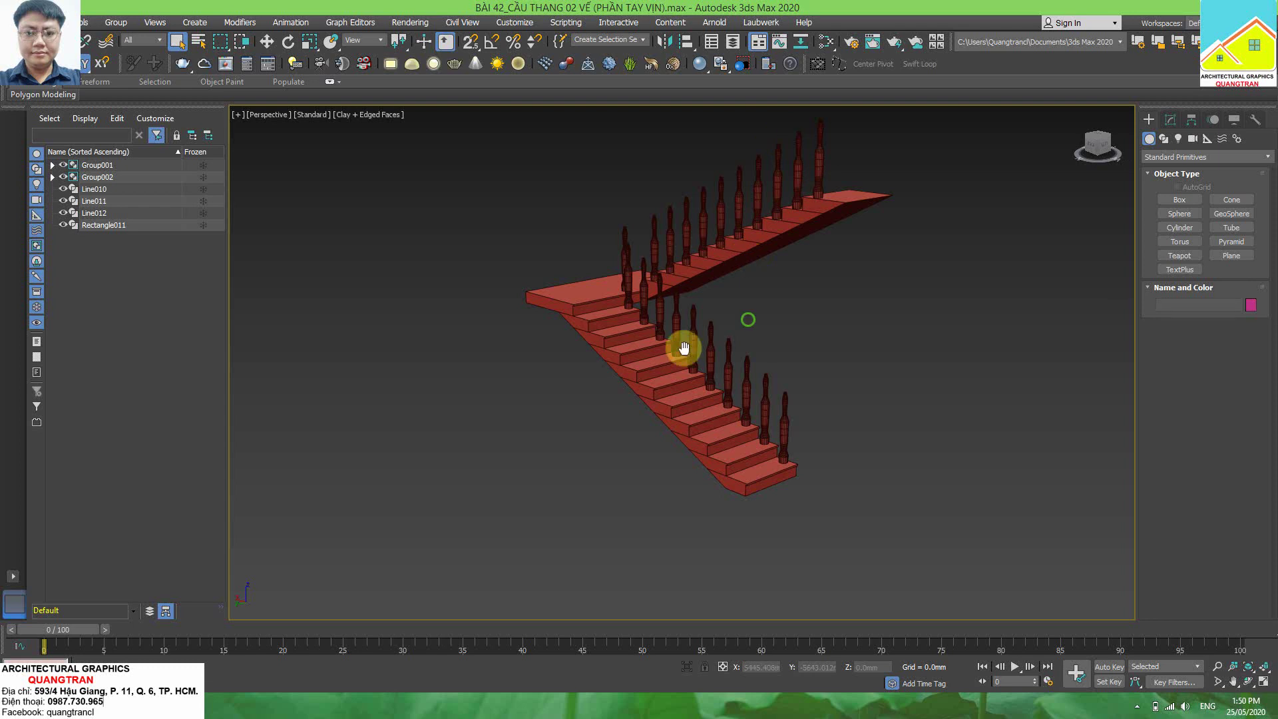
# - Frame the two-flight staircase and show it in the Top wireframe view
pyautogui.moveTo(683, 347); pyautogui.dragTo(625, 341, button='middle')
pyautogui.scroll(2, 625, 341)
pyautogui.scroll(2, 615, 349)
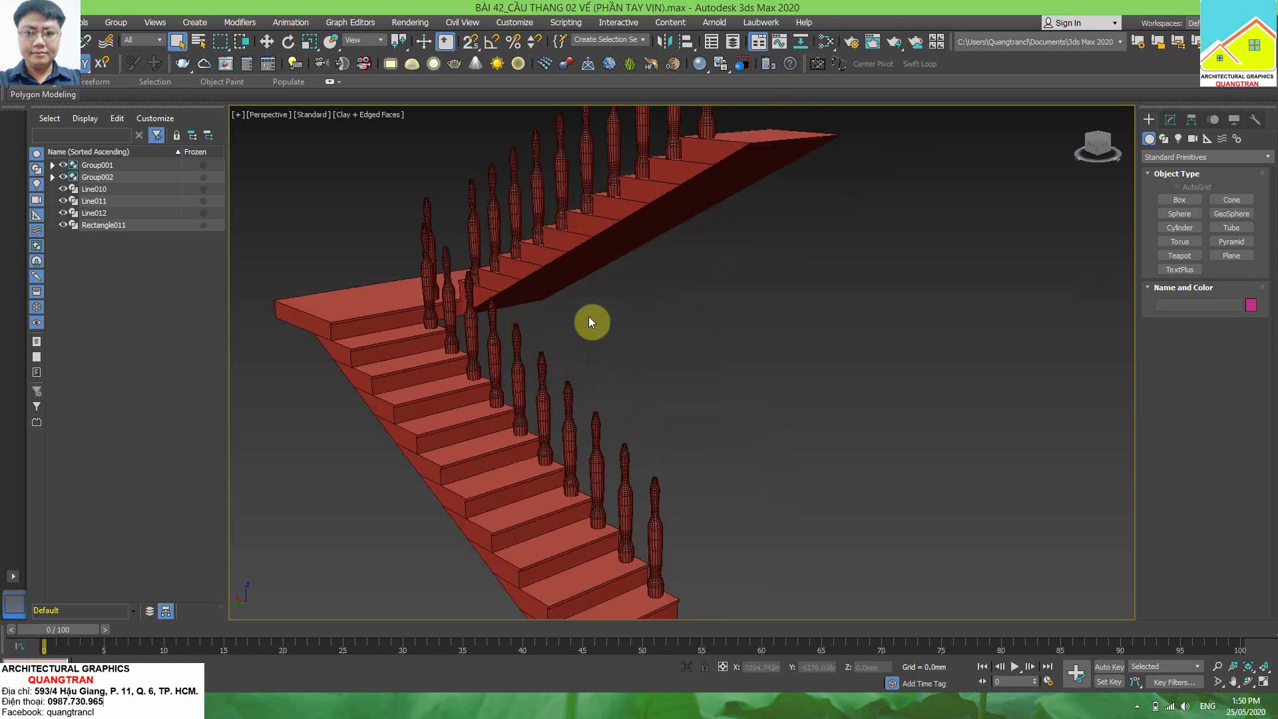
pyautogui.press('t')
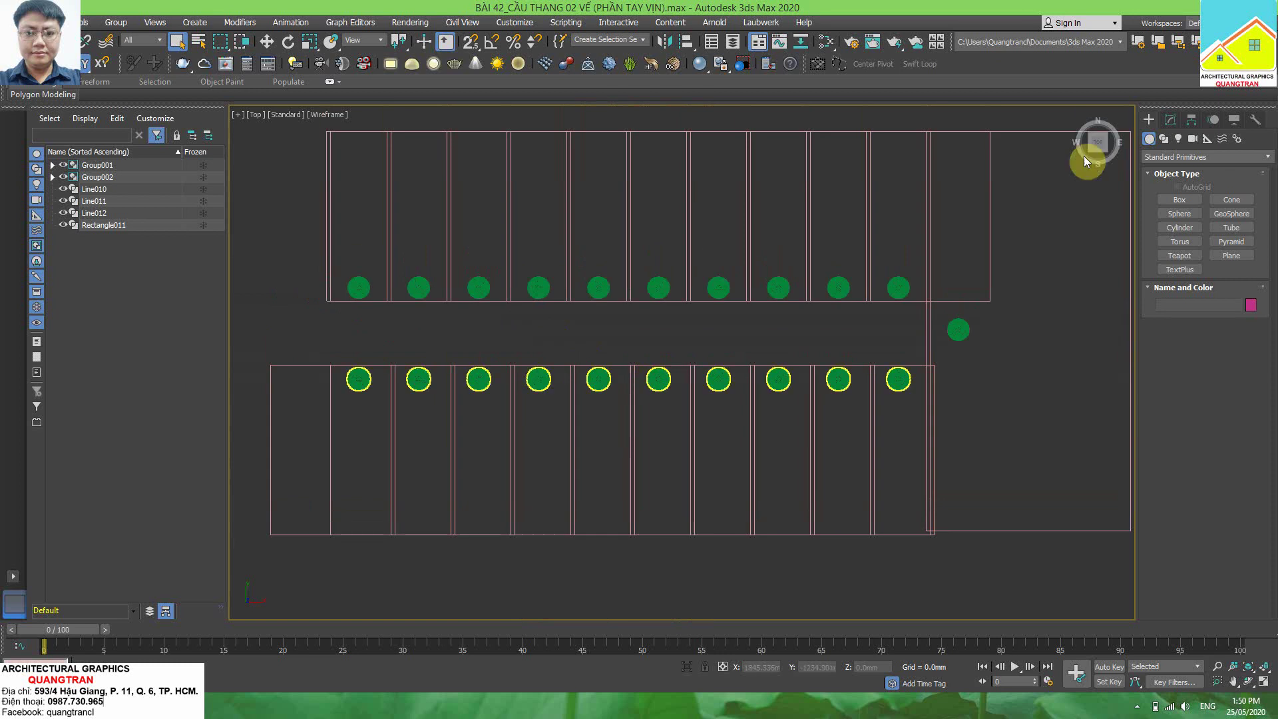
# - Draw a Rectangle shape spanning both rows of balusters
pyautogui.click(1164, 138)
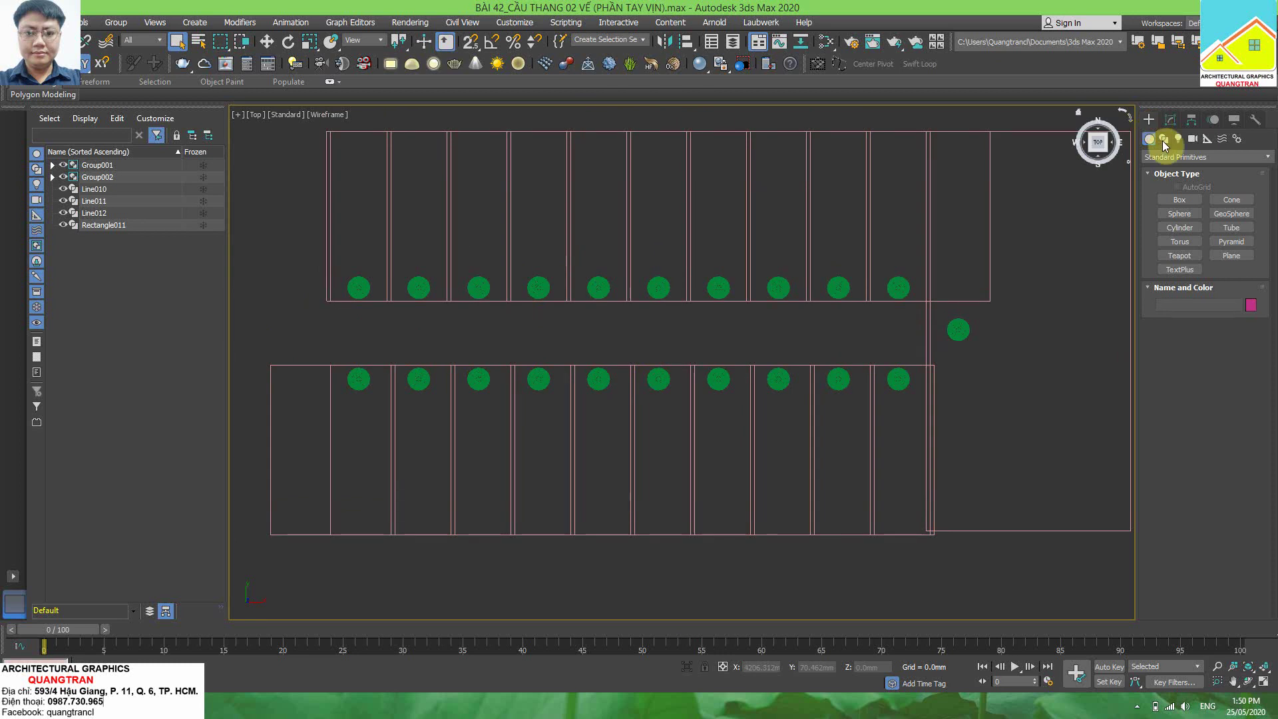
pyautogui.click(1235, 210)
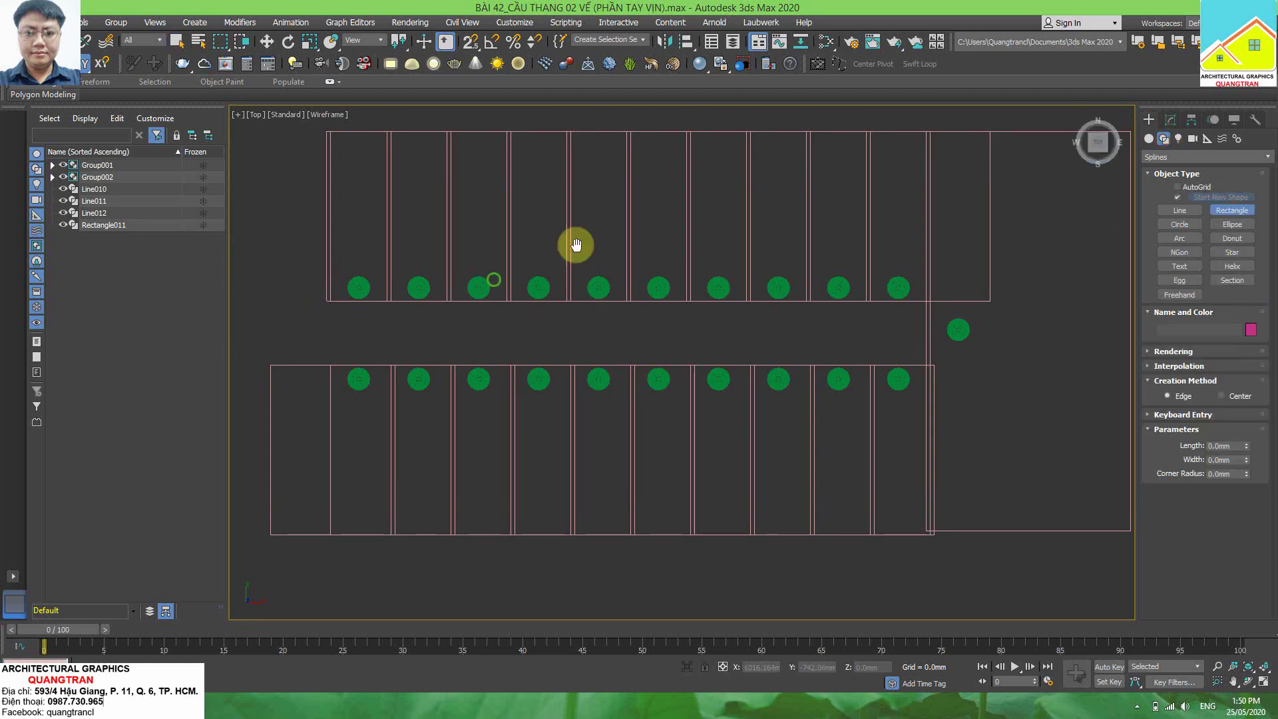
pyautogui.scroll(-2, 352, 248)
pyautogui.moveTo(350, 247); pyautogui.dragTo(824, 314)
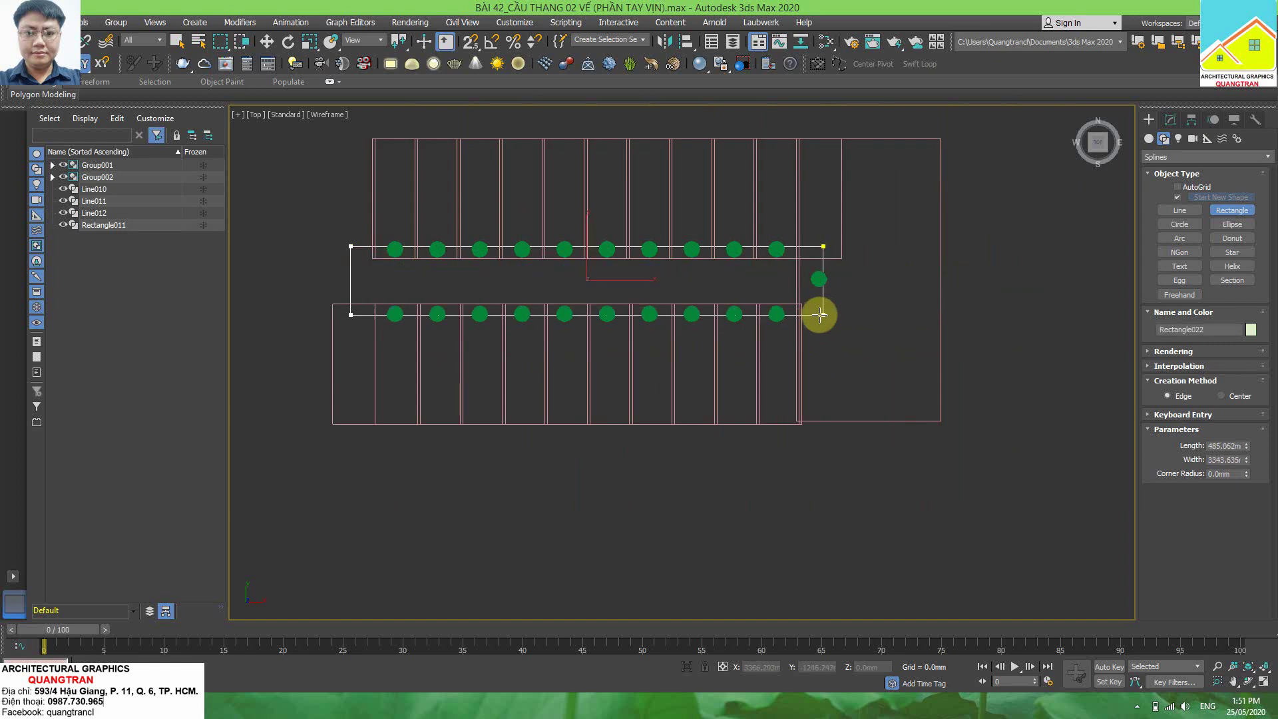
pyautogui.moveTo(824, 313); pyautogui.dragTo(820, 313)
pyautogui.scroll(1, 819, 301)
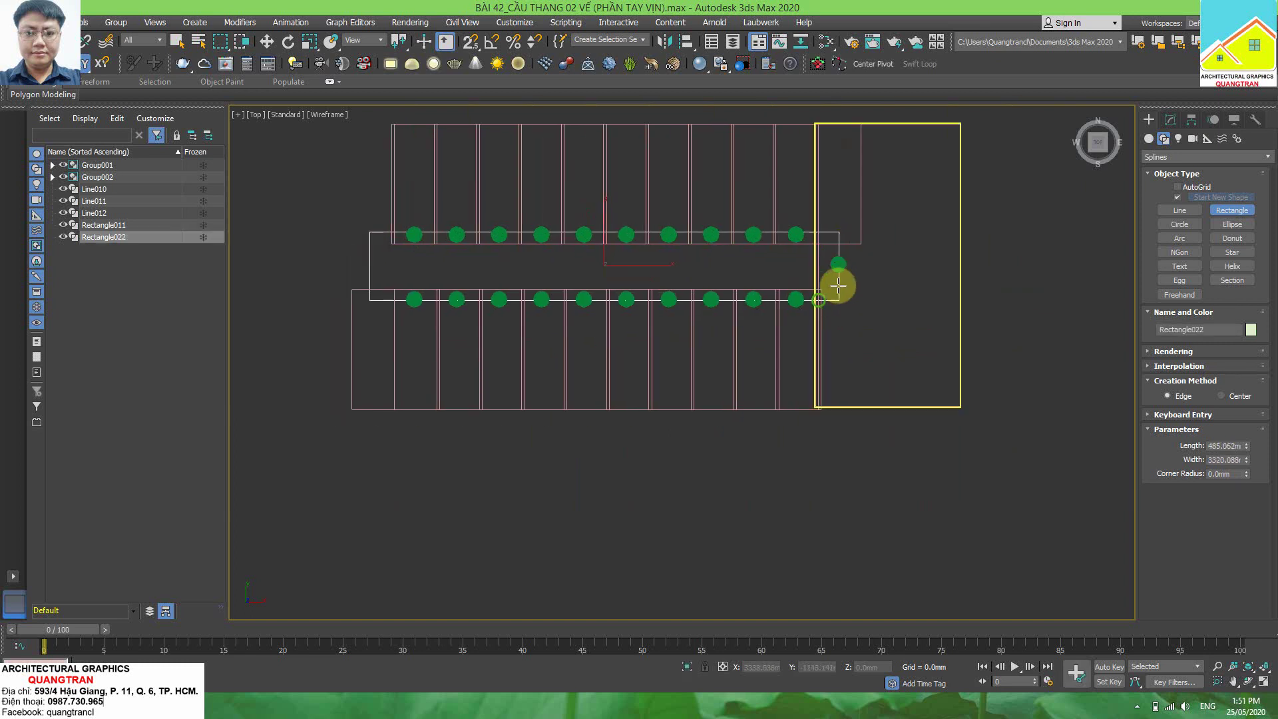
pyautogui.scroll(3, 836, 282)
# - Convert Rectangle022 to an editable spline
pyautogui.rightClick(838, 274)
pyautogui.rightClick(838, 273)
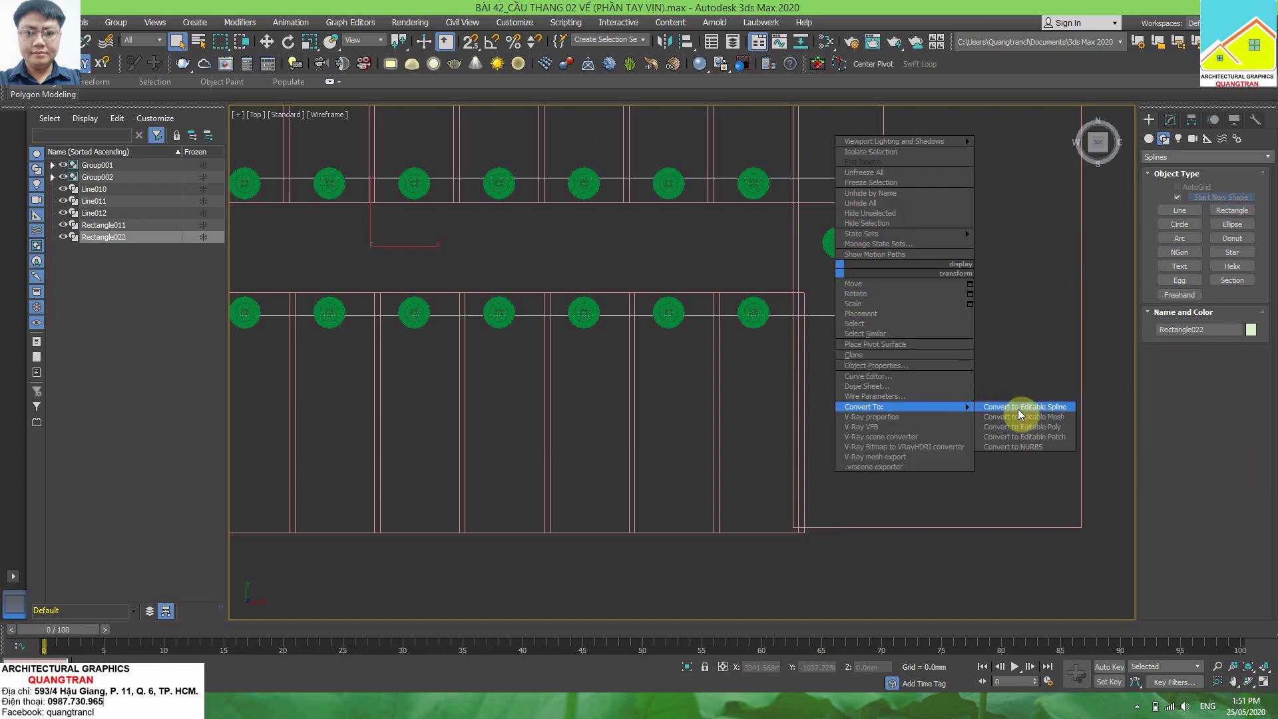
pyautogui.click(1017, 409)
# - In Vertex mode, move the upper-edge vertices onto the baluster centres
pyautogui.click(1188, 346)
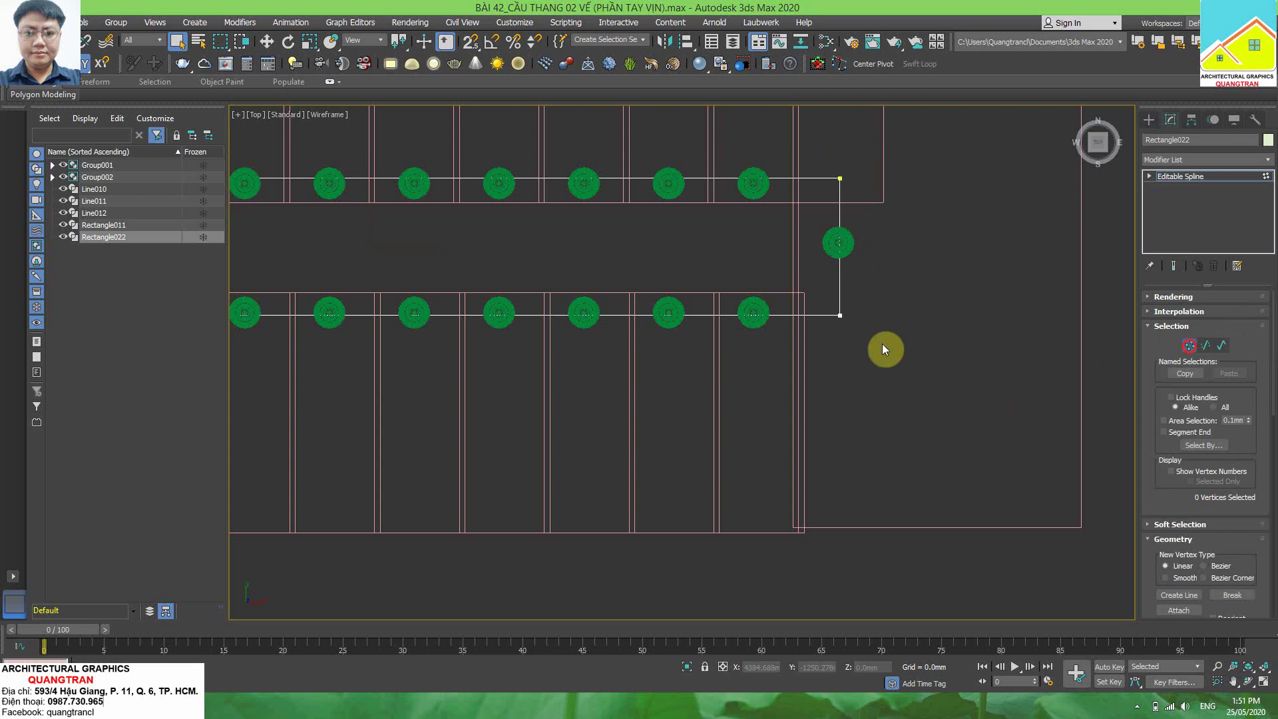
pyautogui.scroll(-3, 884, 354)
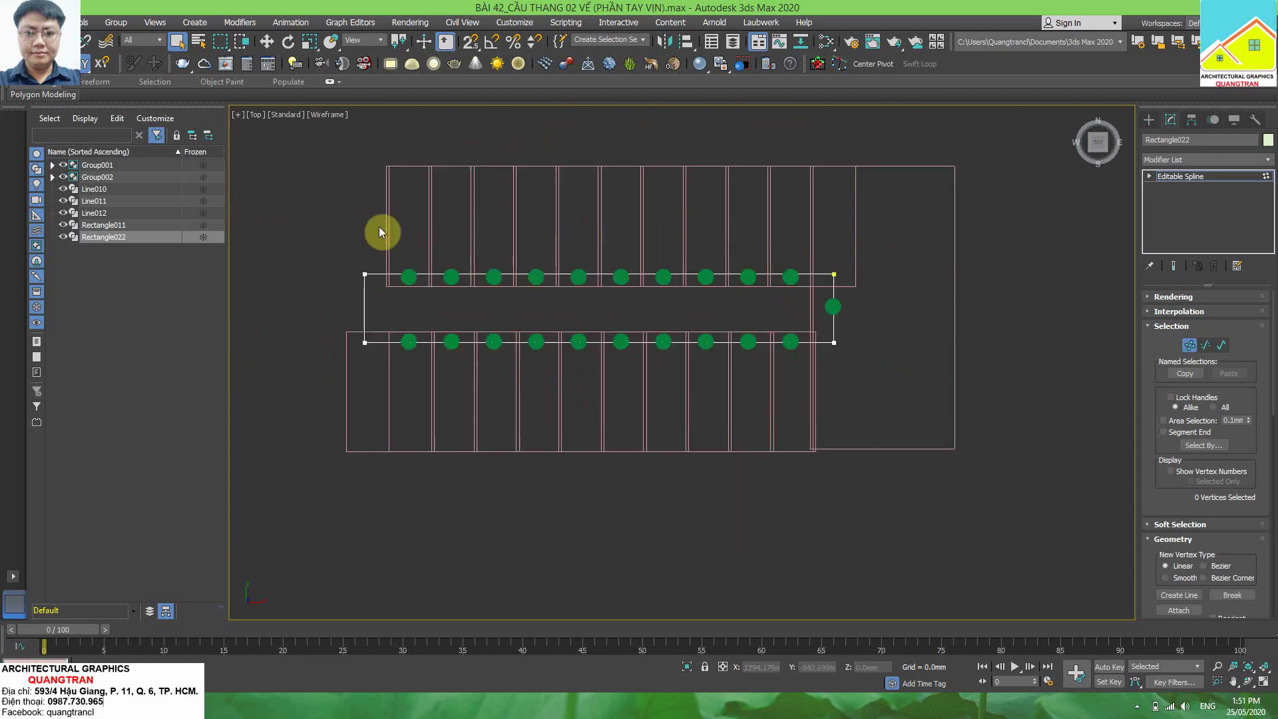
pyautogui.moveTo(312, 246); pyautogui.dragTo(859, 293)
pyautogui.moveTo(629, 301); pyautogui.dragTo(695, 297, button='middle')
pyautogui.click(266, 41)
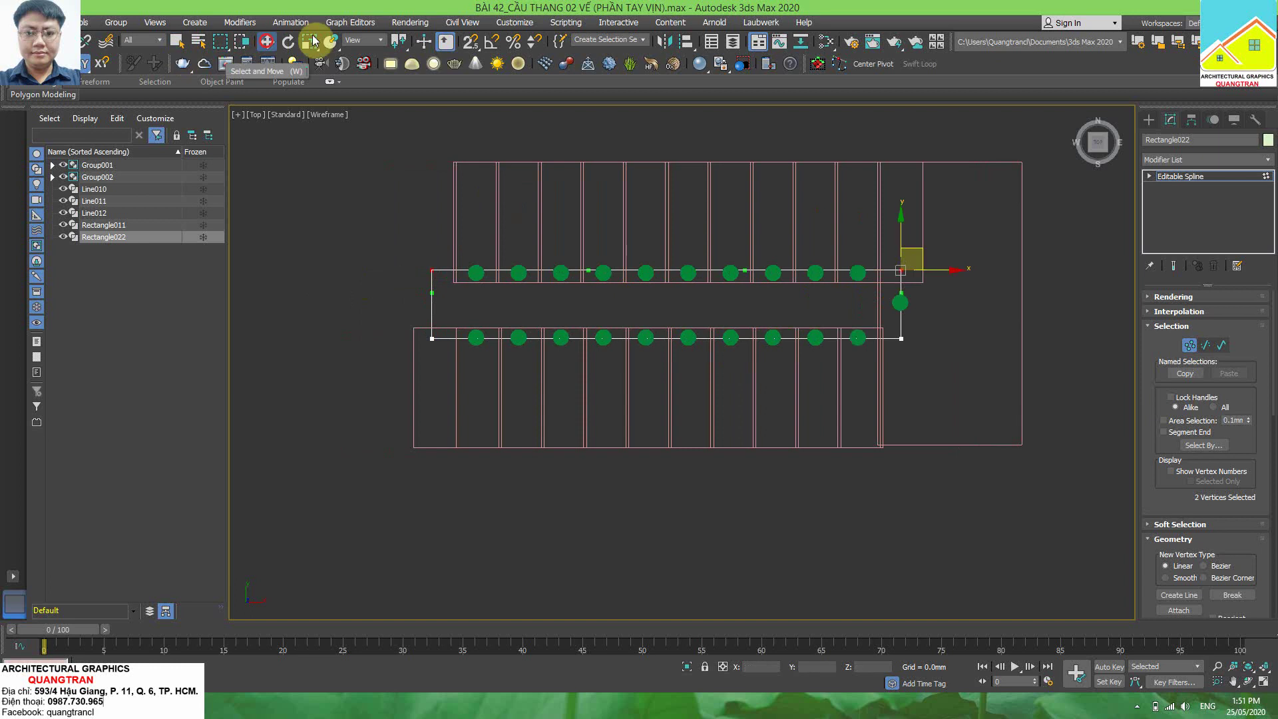
pyautogui.scroll(3, 817, 253)
pyautogui.scroll(-2, 947, 257)
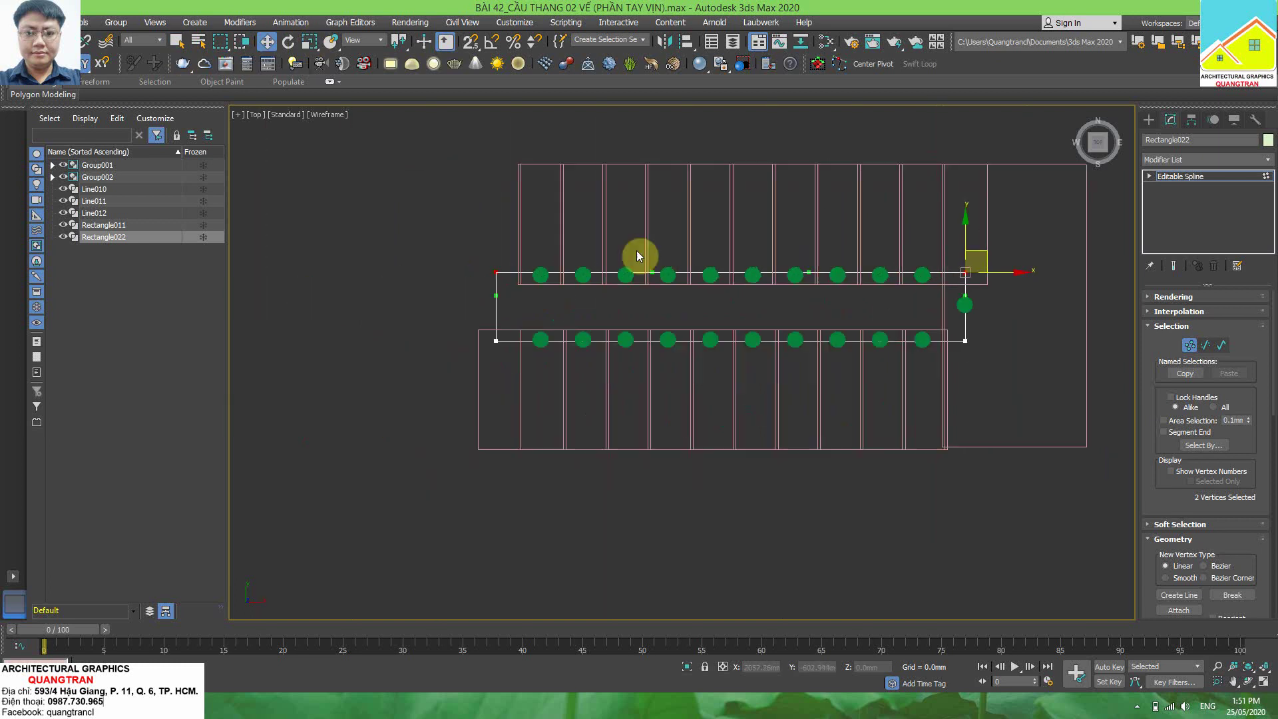
pyautogui.scroll(2, 971, 252)
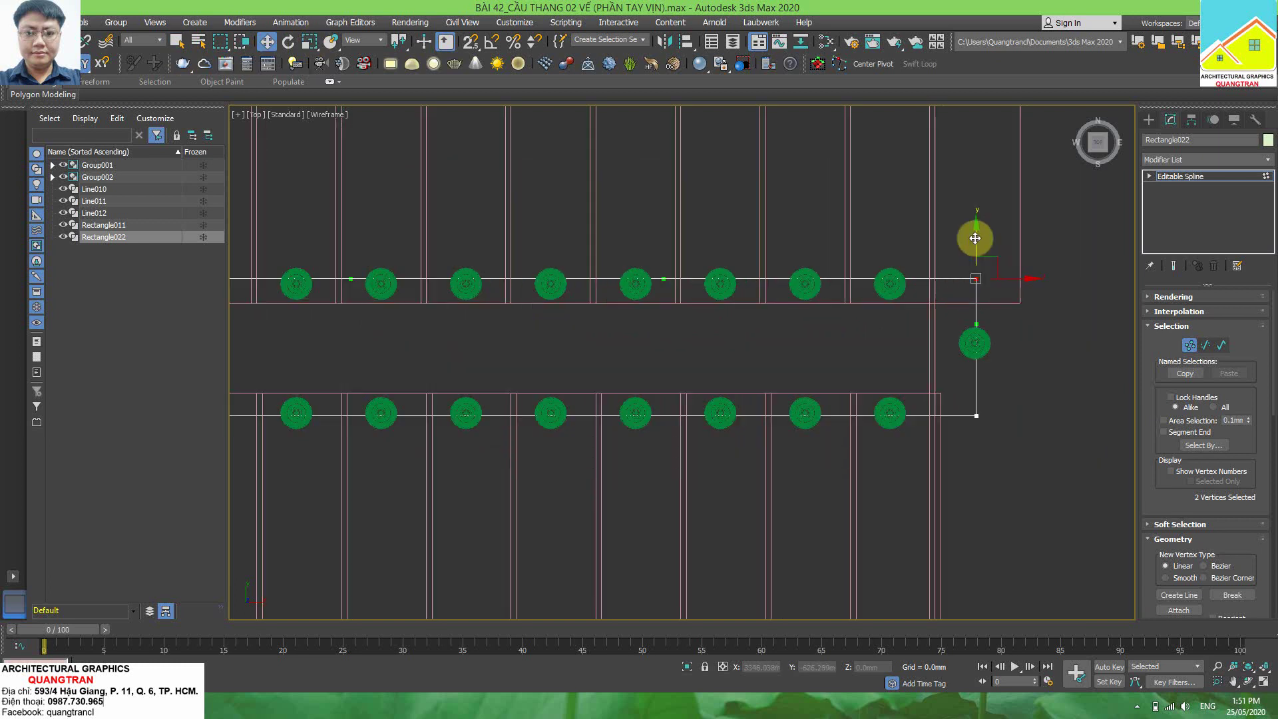
pyautogui.moveTo(982, 255); pyautogui.dragTo(975, 245)
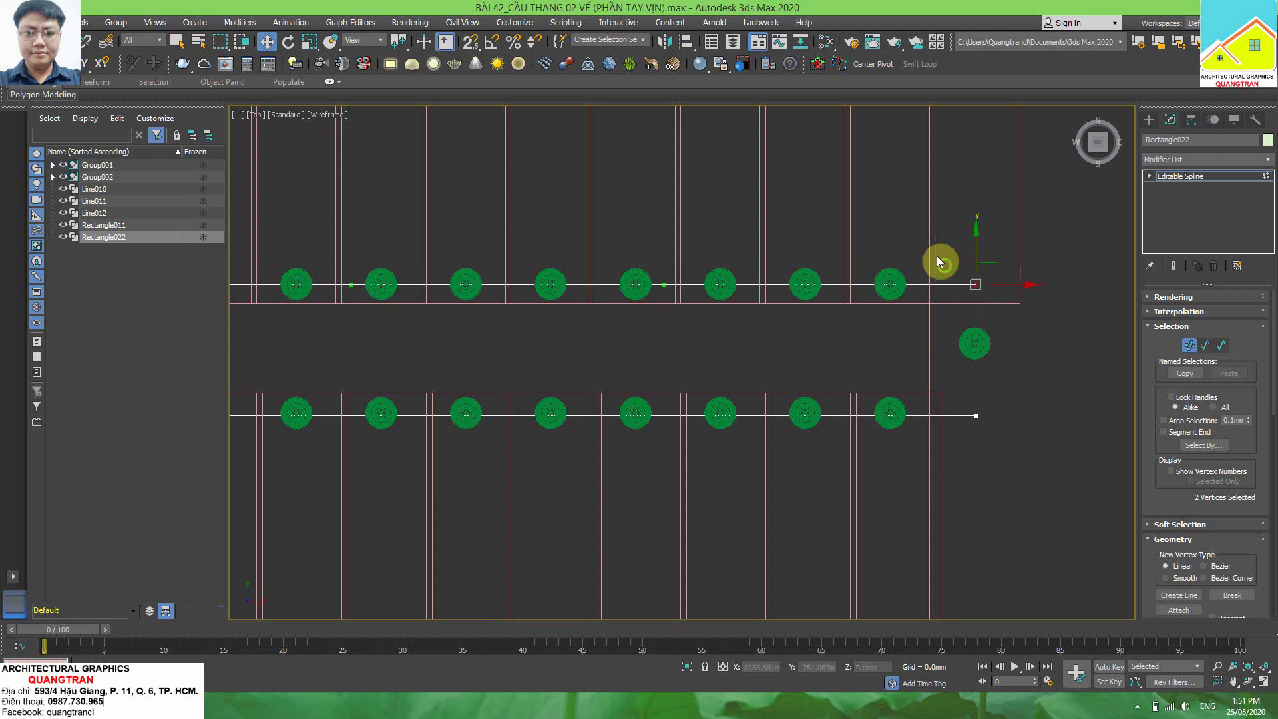
# - Shift the landing-edge and left-end vertices onto their baluster centres
pyautogui.moveTo(936, 256); pyautogui.dragTo(828, 197, button='middle')
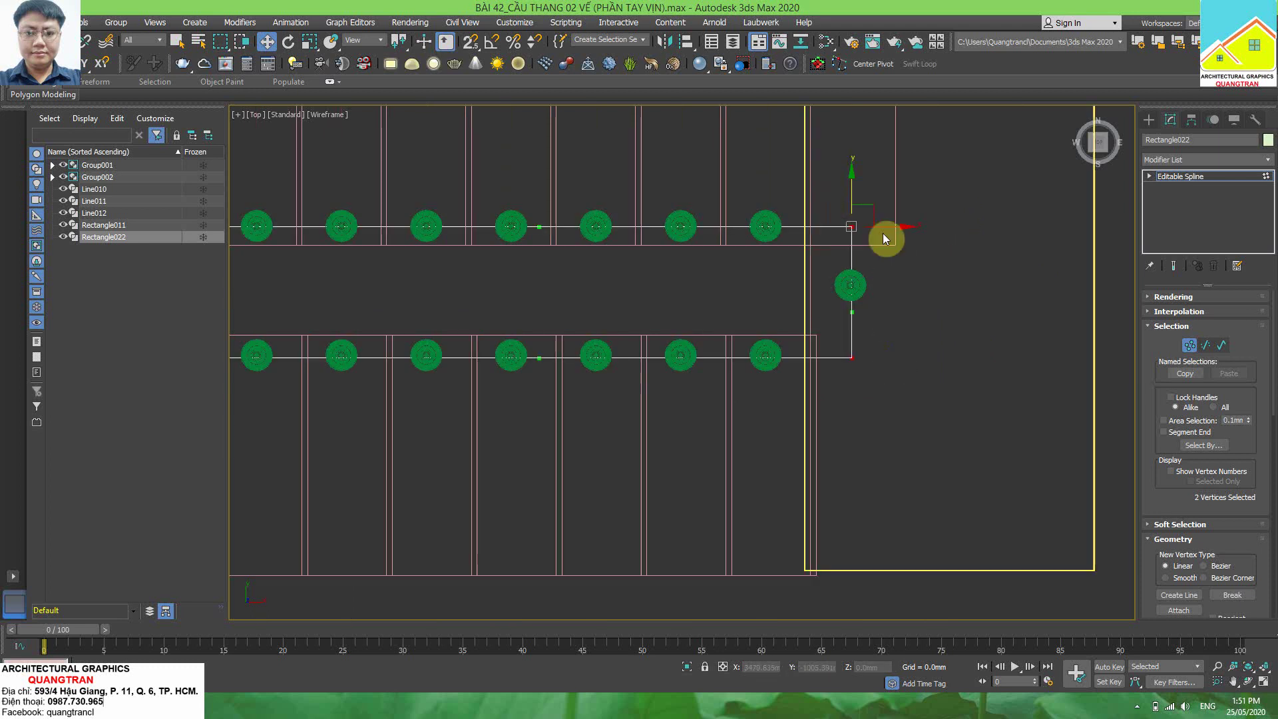
pyautogui.moveTo(878, 227); pyautogui.dragTo(637, 316)
pyautogui.scroll(-2, 637, 316)
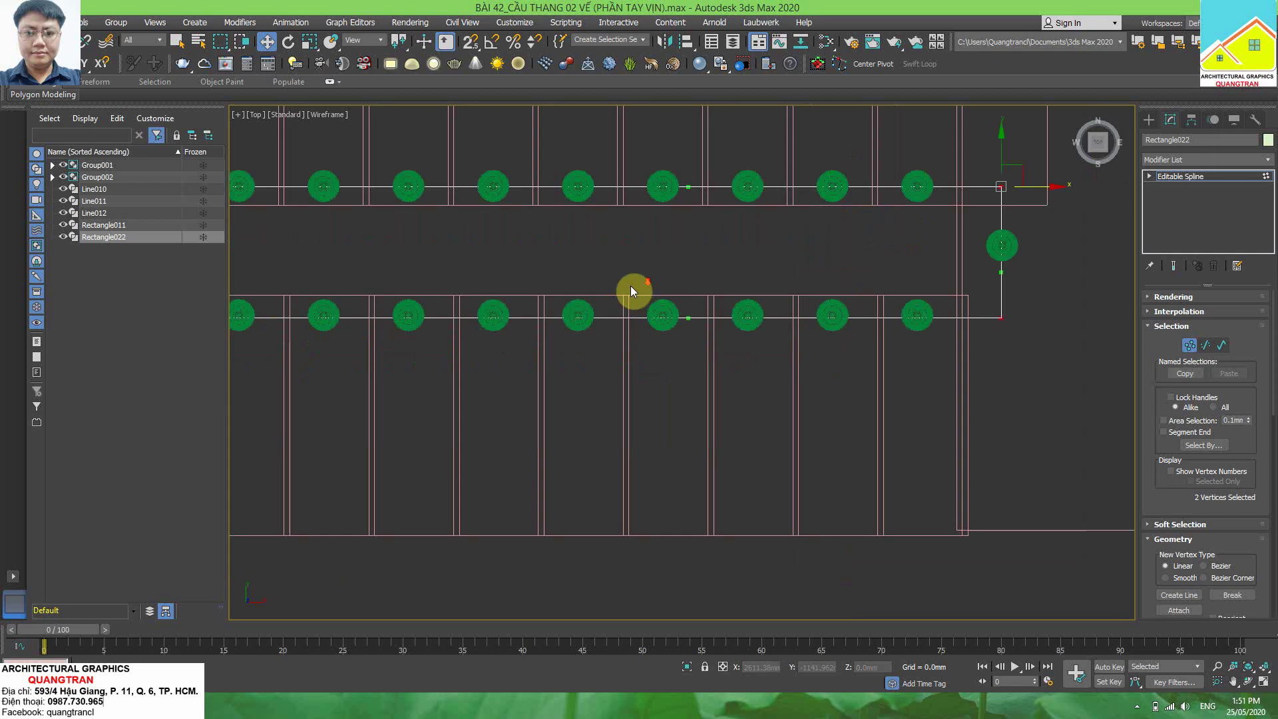
pyautogui.scroll(-2, 436, 287)
pyautogui.moveTo(426, 273)
pyautogui.mouseDown()
pyautogui.moveTo(949, 344)
pyautogui.moveTo(957, 330)
pyautogui.mouseUp()
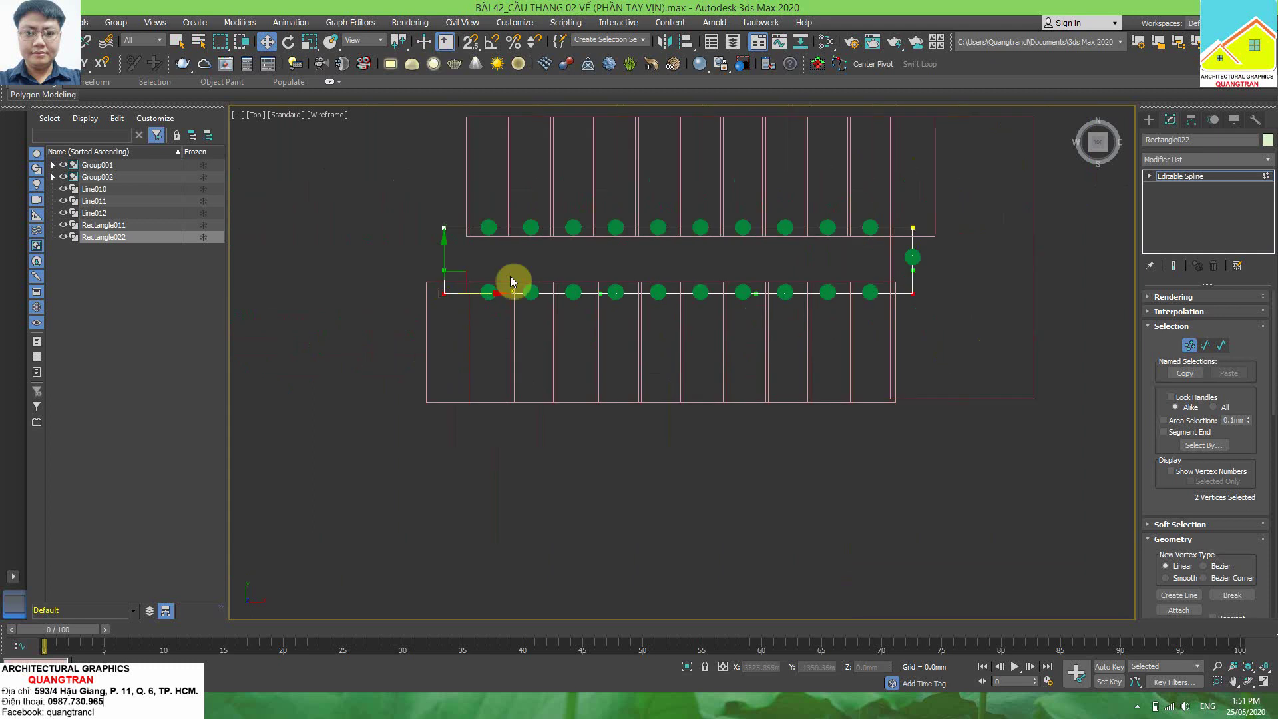
pyautogui.scroll(5, 500, 307)
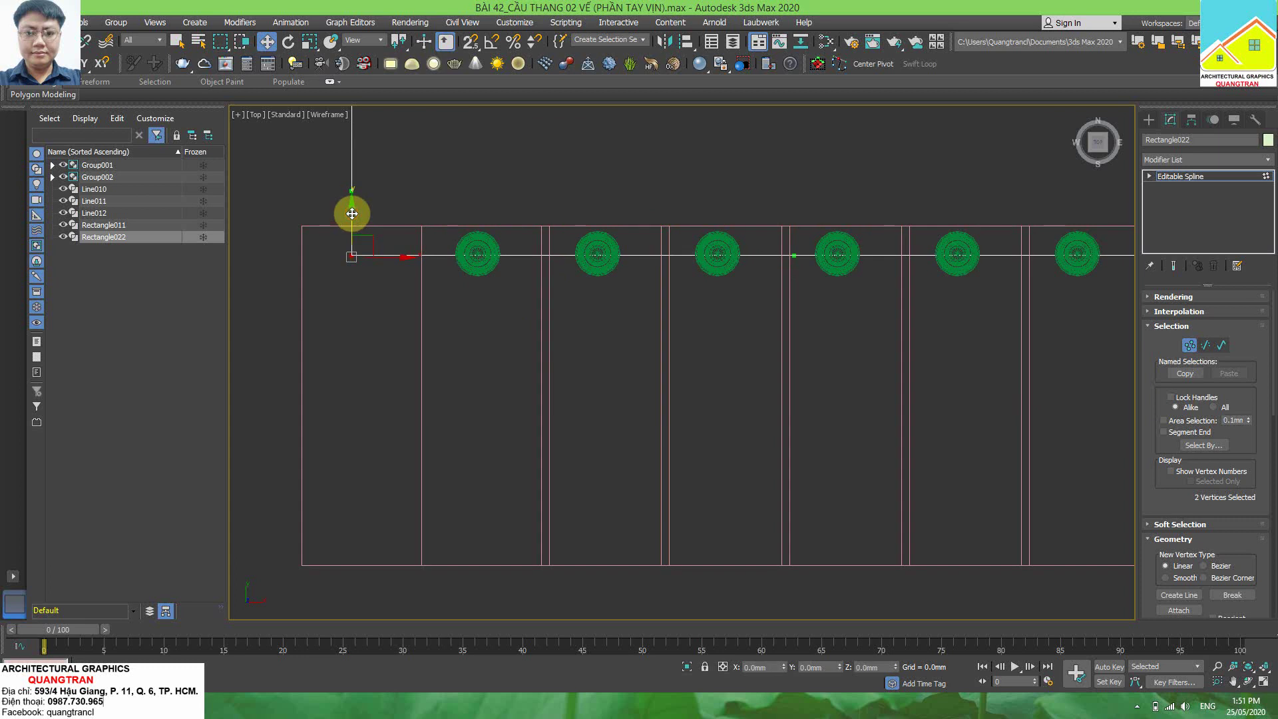
pyautogui.moveTo(351, 215); pyautogui.dragTo(351, 211)
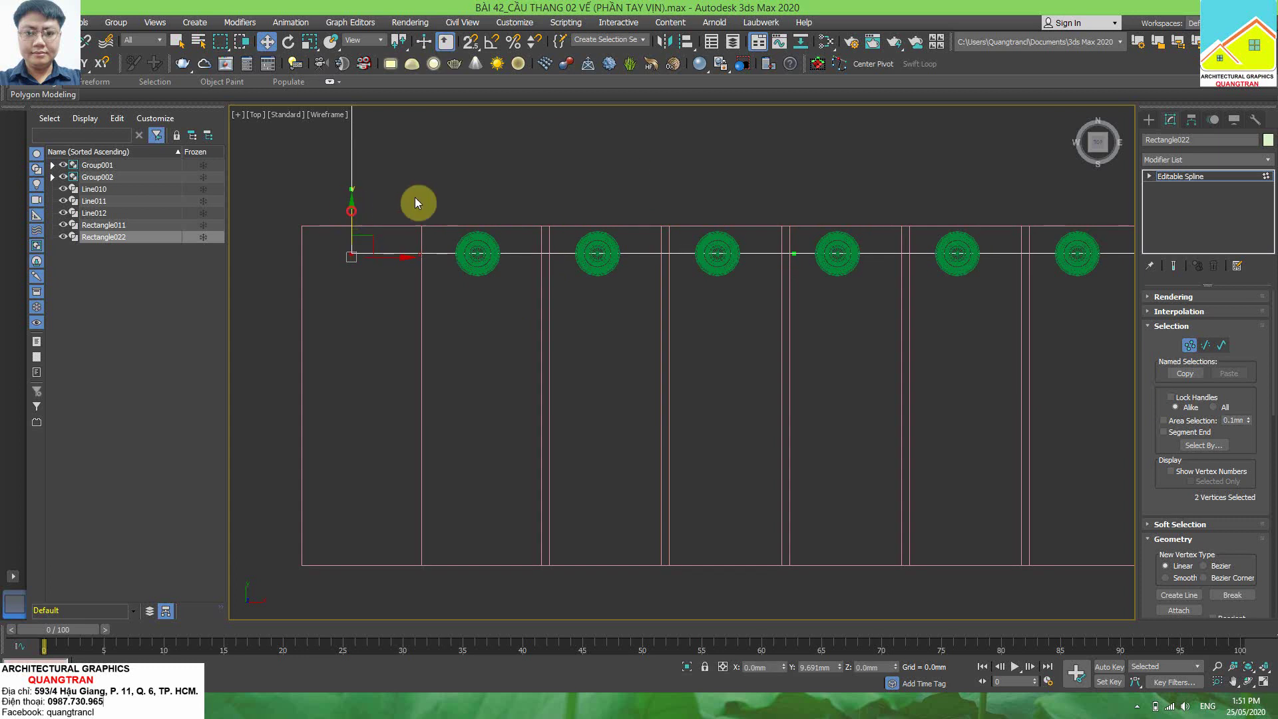
pyautogui.click(764, 238)
# - Delete the rectangle's left vertical end segment in Segment mode
pyautogui.click(1217, 346)
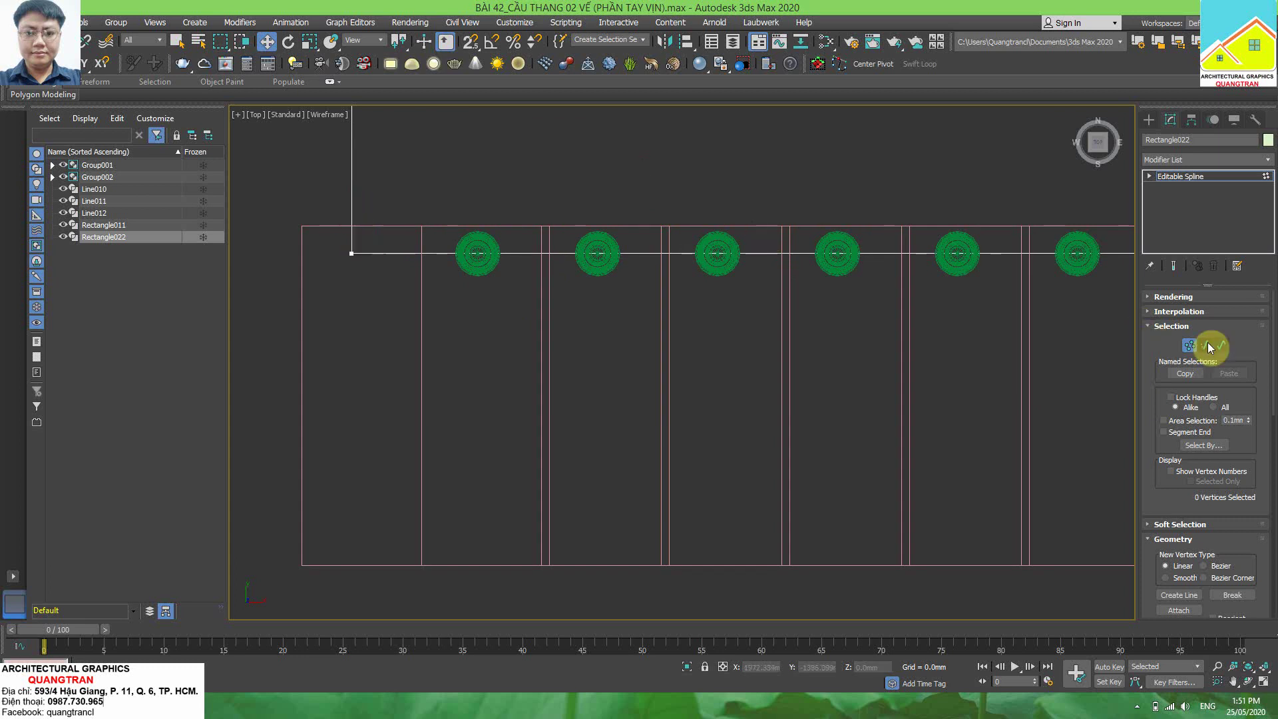
pyautogui.moveTo(588, 322); pyautogui.dragTo(590, 477, button='middle')
pyautogui.moveTo(474, 311); pyautogui.dragTo(323, 320)
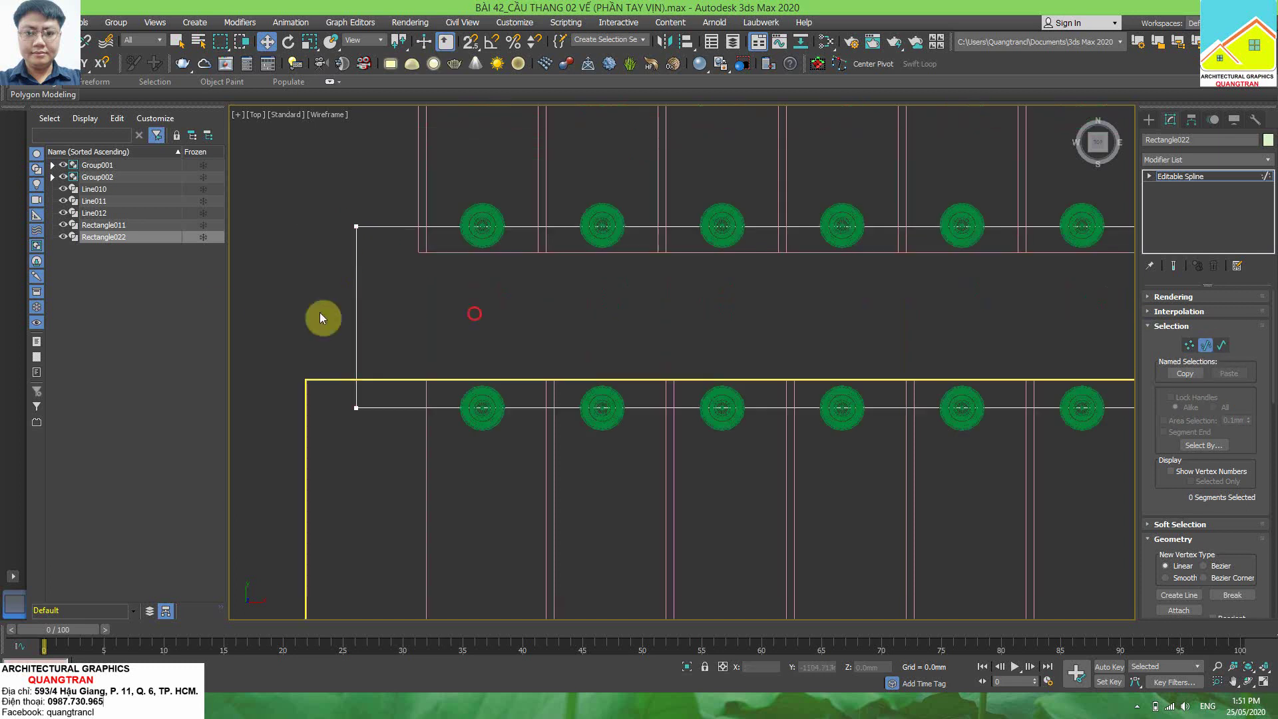
pyautogui.click(497, 314)
pyautogui.scroll(-2, 500, 320)
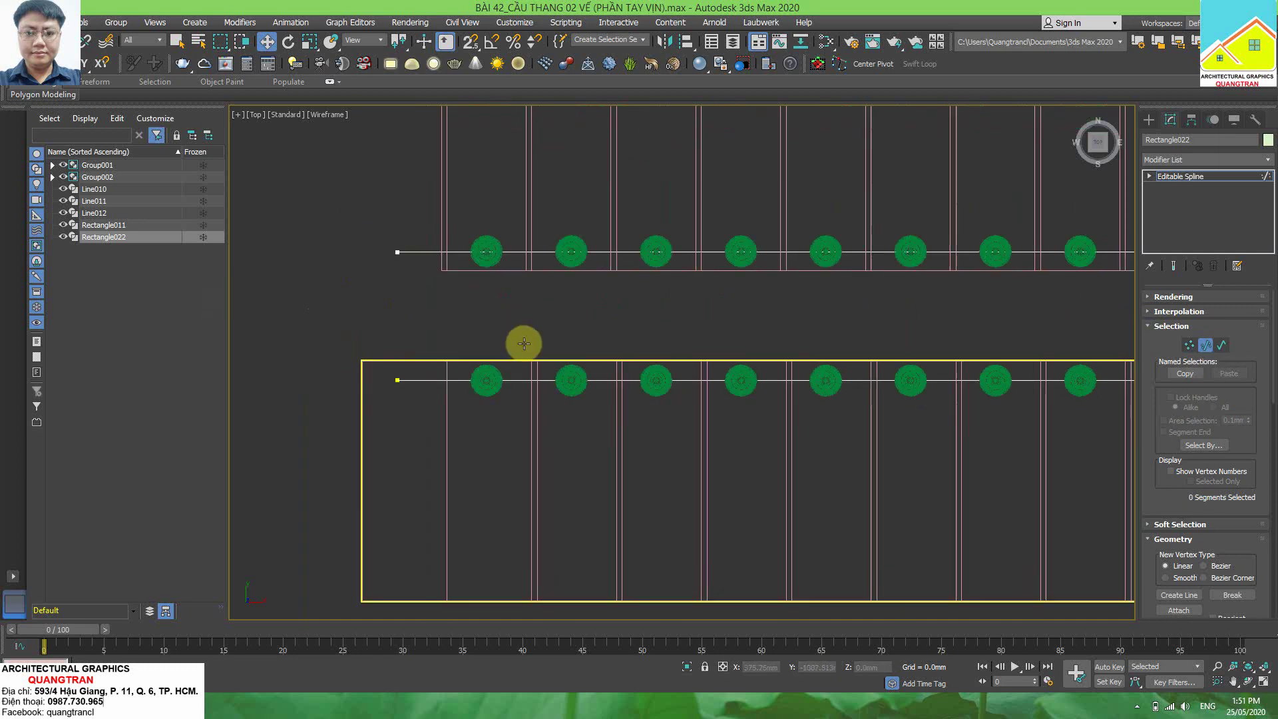
pyautogui.scroll(-3, 522, 345)
# - Inspect the open rail path in Perspective, then Front wireframe view
pyautogui.press('p')
pyautogui.keyDown('alt'); pyautogui.moveTo(591, 203); pyautogui.dragTo(665, 308, button='middle'); pyautogui.keyUp('alt')
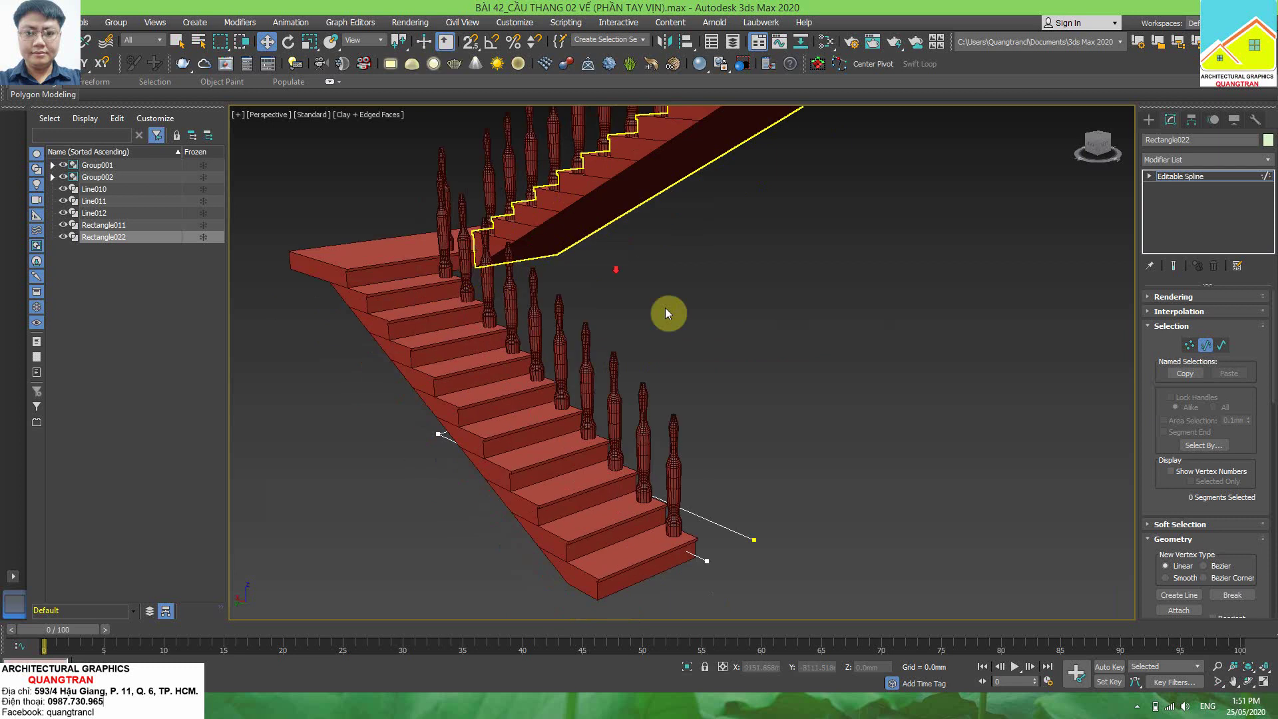
pyautogui.scroll(-5, 566, 309)
pyautogui.moveTo(566, 309)
pyautogui.keyDown('alt'); pyautogui.mouseDown(button='middle')
pyautogui.moveTo(534, 324)
pyautogui.moveTo(534, 306)
pyautogui.mouseUp(button='middle'); pyautogui.keyUp('alt')
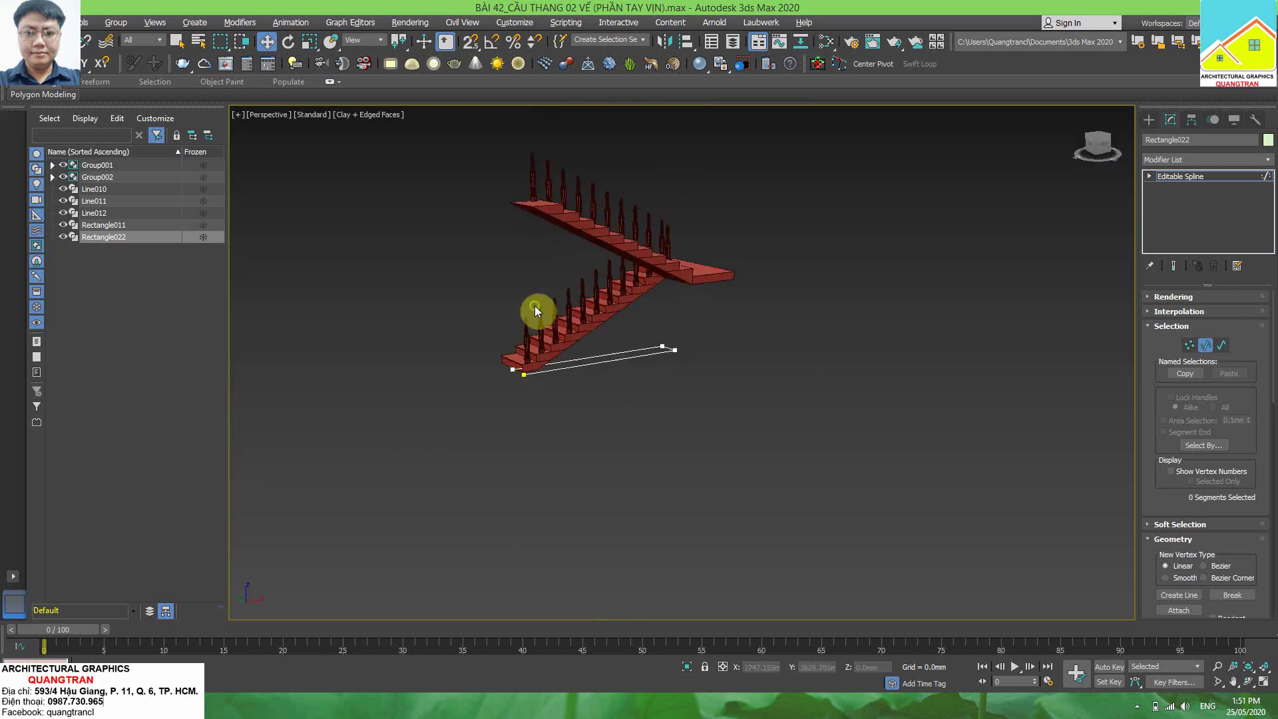
pyautogui.press('f')
pyautogui.moveTo(714, 410); pyautogui.dragTo(677, 345, button='middle')
pyautogui.scroll(-3, 692, 369)
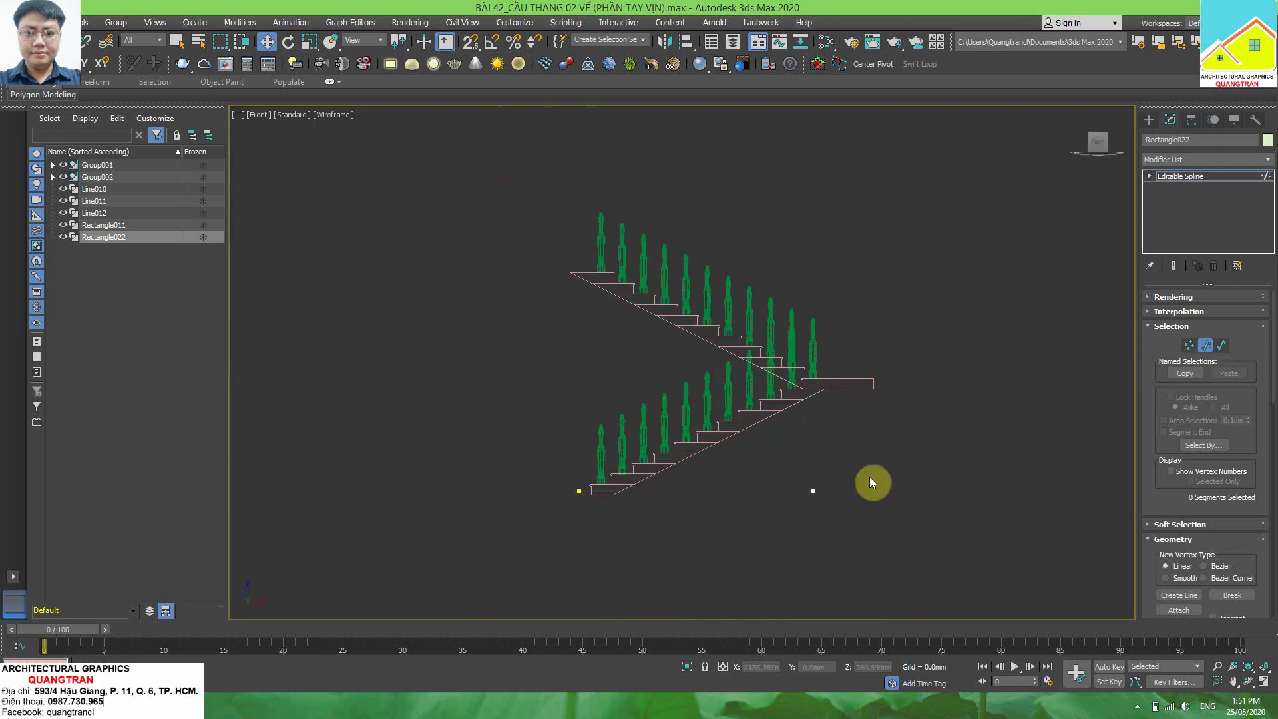
# - Lift the rail path up to the landing height, about 1584.9 mm
pyautogui.click(1205, 347)
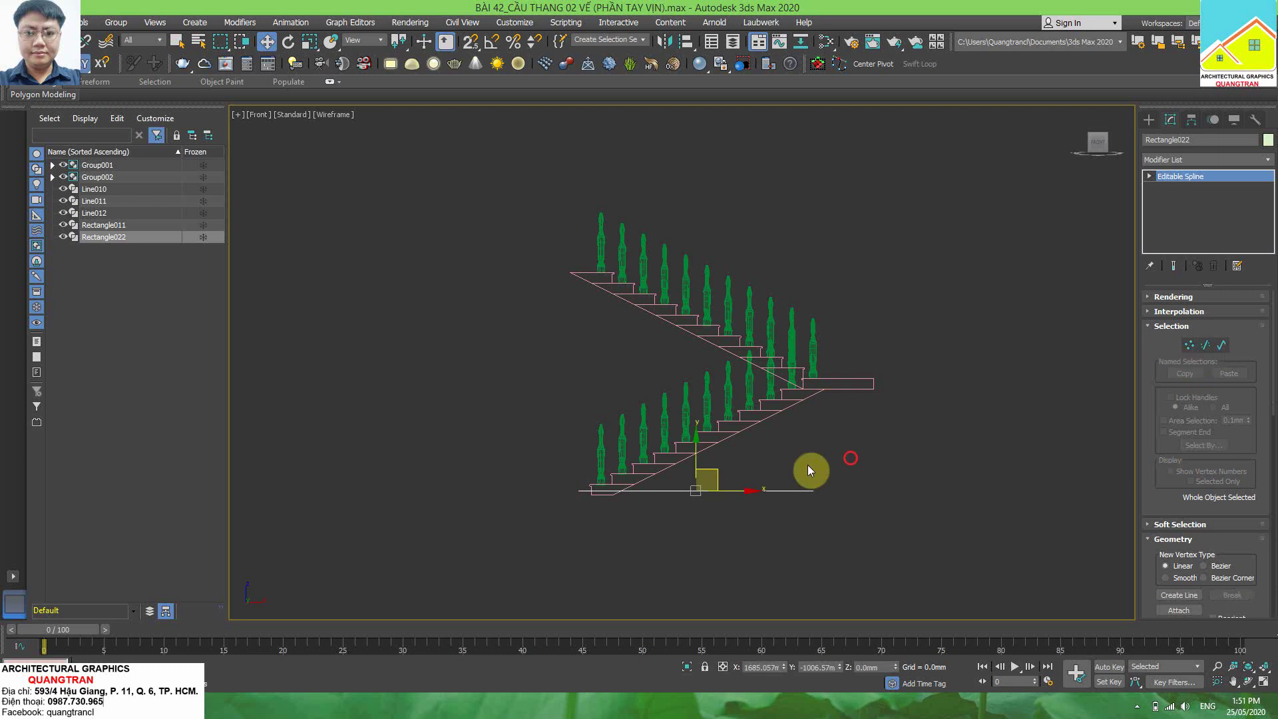
pyautogui.click(808, 465)
pyautogui.click(726, 491)
pyautogui.moveTo(683, 450); pyautogui.dragTo(699, 334)
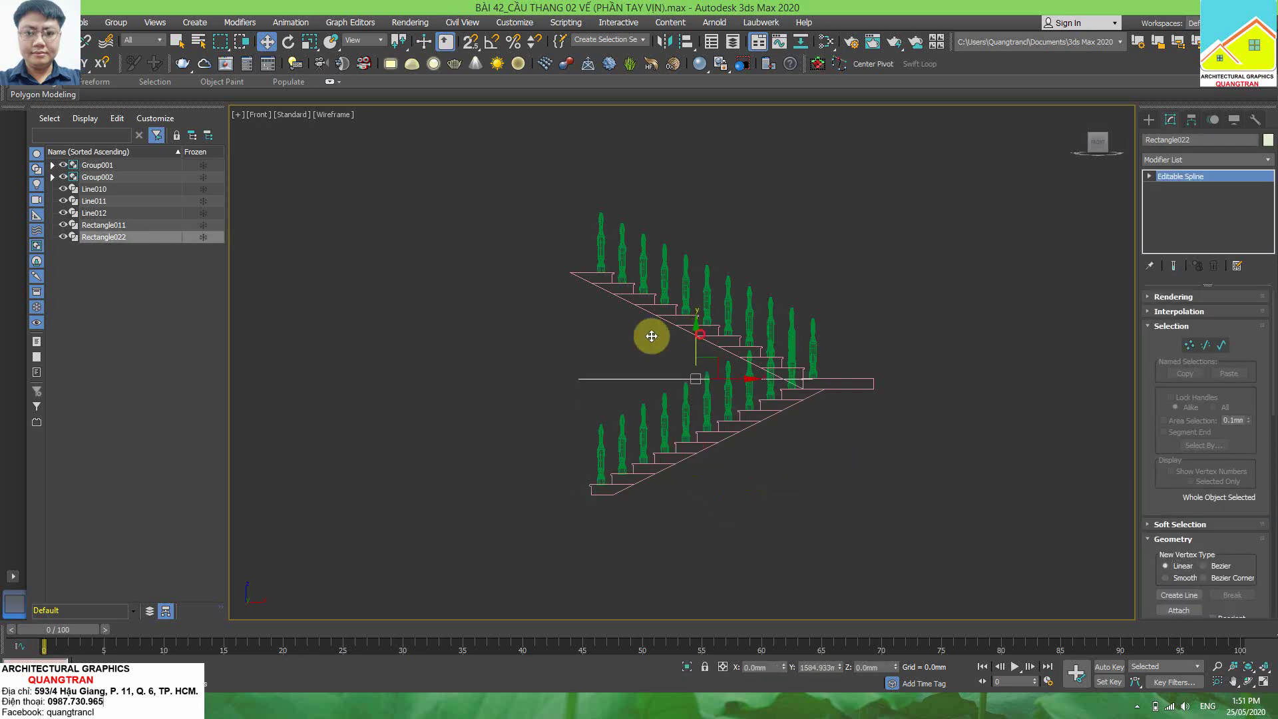
# - Set one end vertex of the rail path to the Corner type
pyautogui.click(1187, 346)
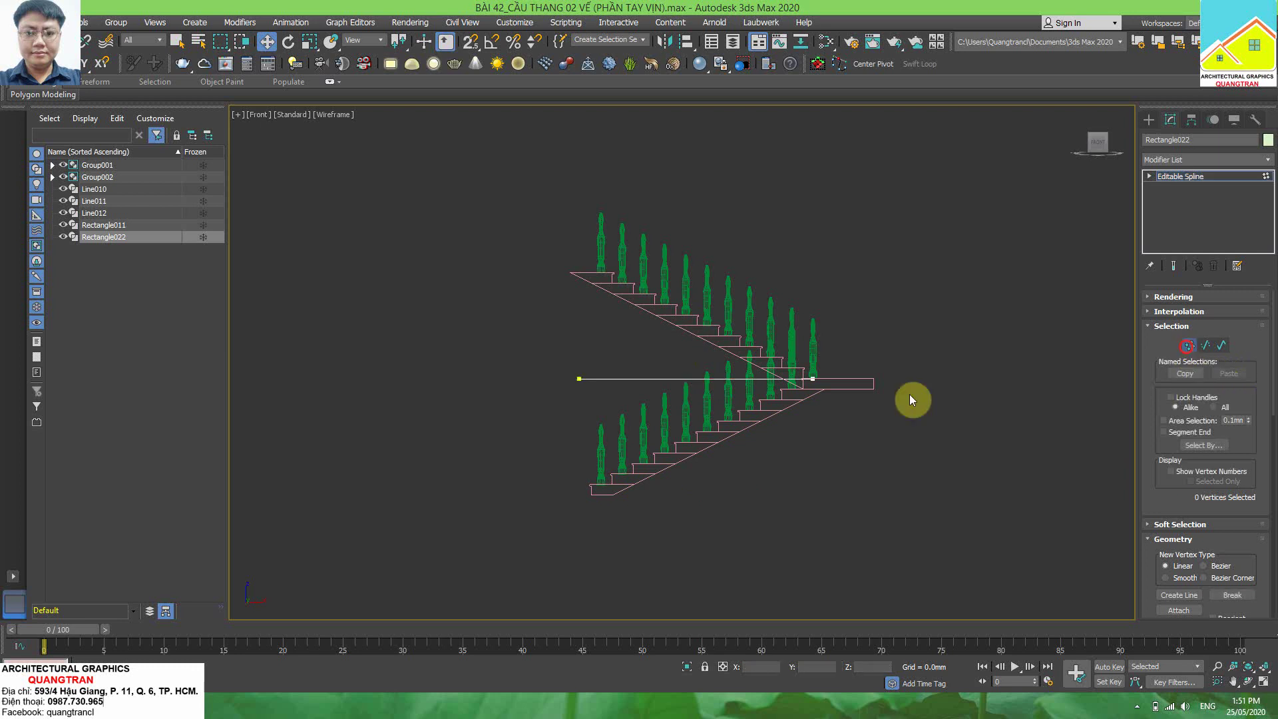
pyautogui.press('p')
pyautogui.moveTo(889, 394)
pyautogui.keyDown('alt'); pyautogui.mouseDown(button='middle')
pyautogui.moveTo(807, 499)
pyautogui.moveTo(727, 442)
pyautogui.moveTo(756, 443)
pyautogui.moveTo(746, 454)
pyautogui.mouseUp(button='middle'); pyautogui.keyUp('alt')
pyautogui.scroll(-4, 732, 443)
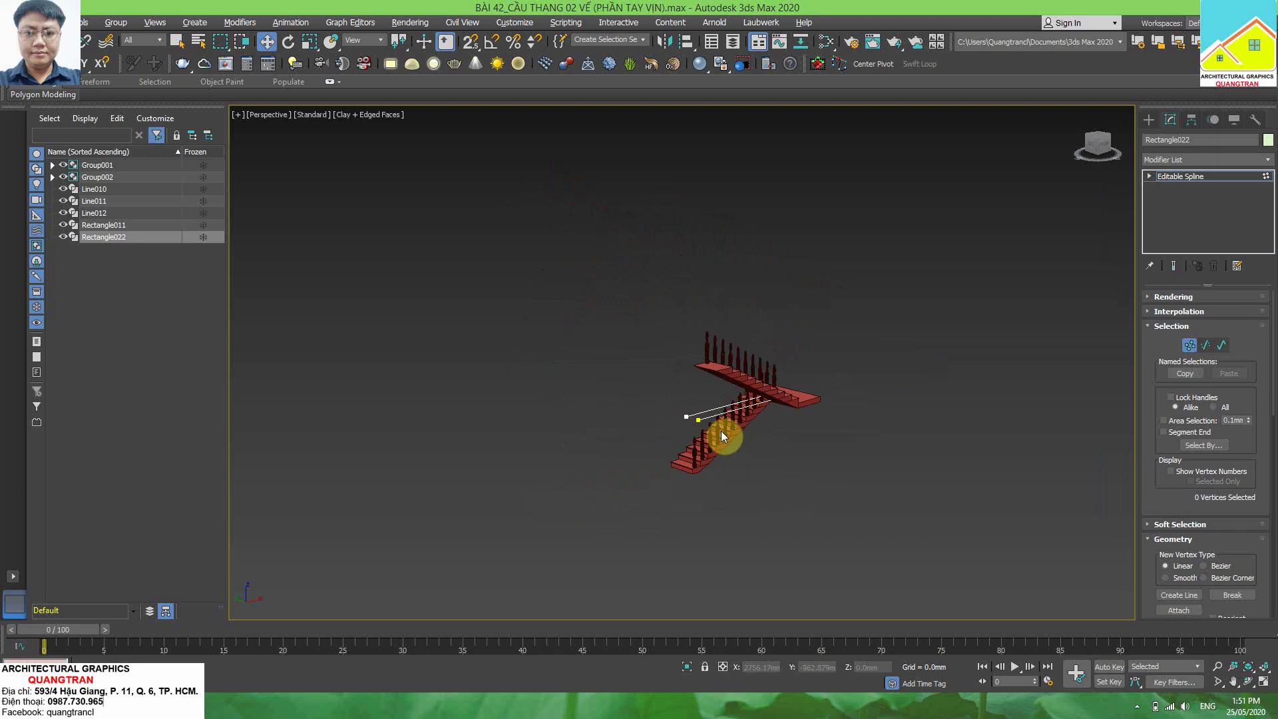
pyautogui.scroll(2, 702, 424)
pyautogui.scroll(5, 696, 396)
pyautogui.click(704, 386)
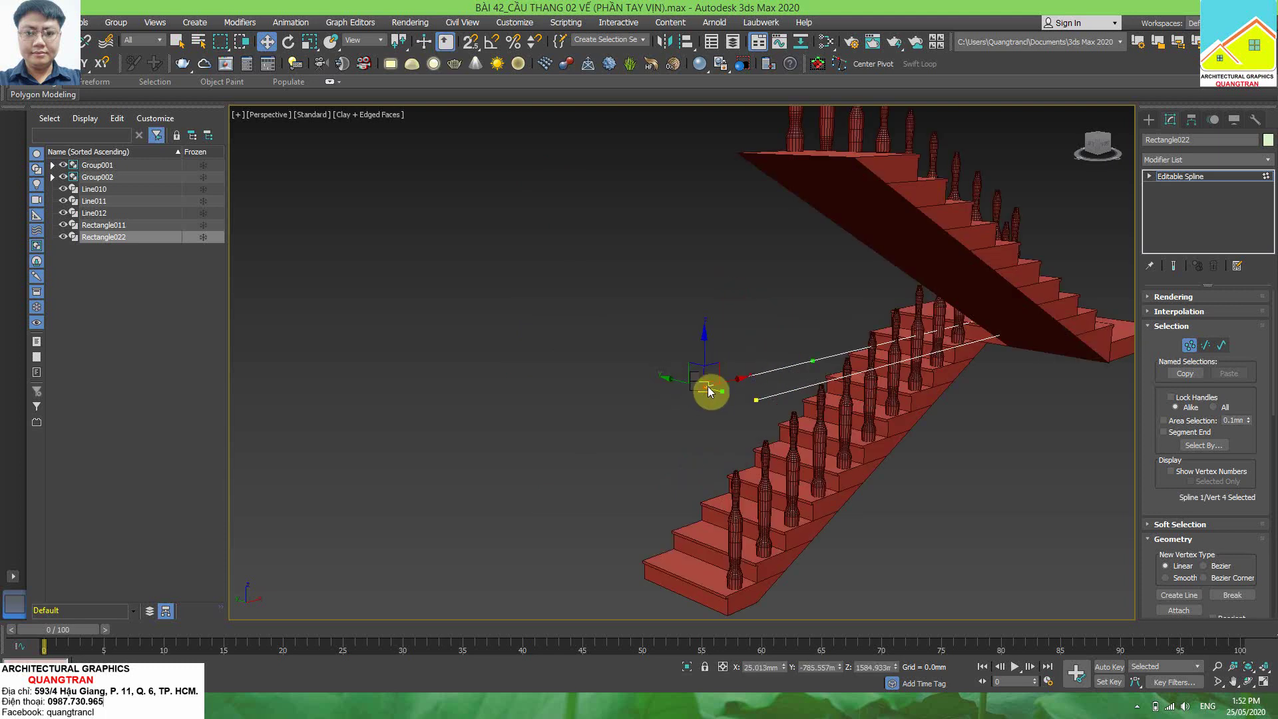
pyautogui.rightClick(702, 384)
pyautogui.click(685, 307)
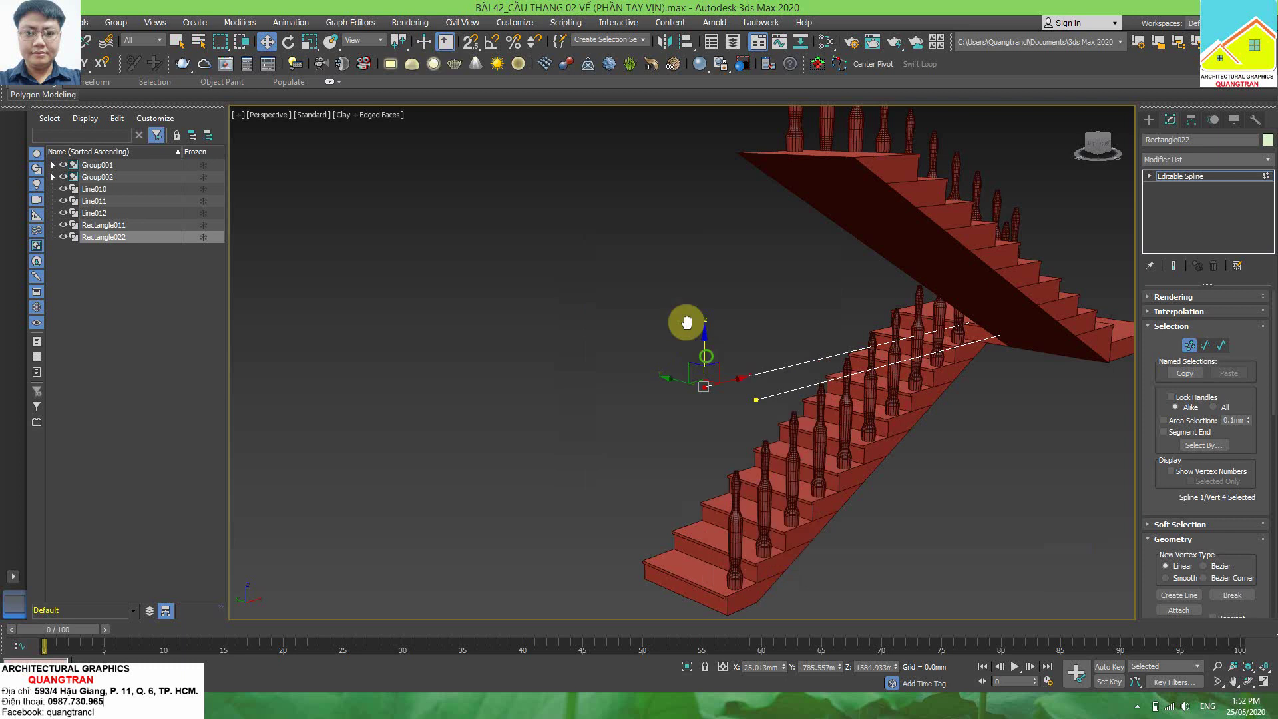
# - Frame the staircase side in the Left view as wireframe
pyautogui.scroll(2, 666, 283)
pyautogui.scroll(2, 651, 267)
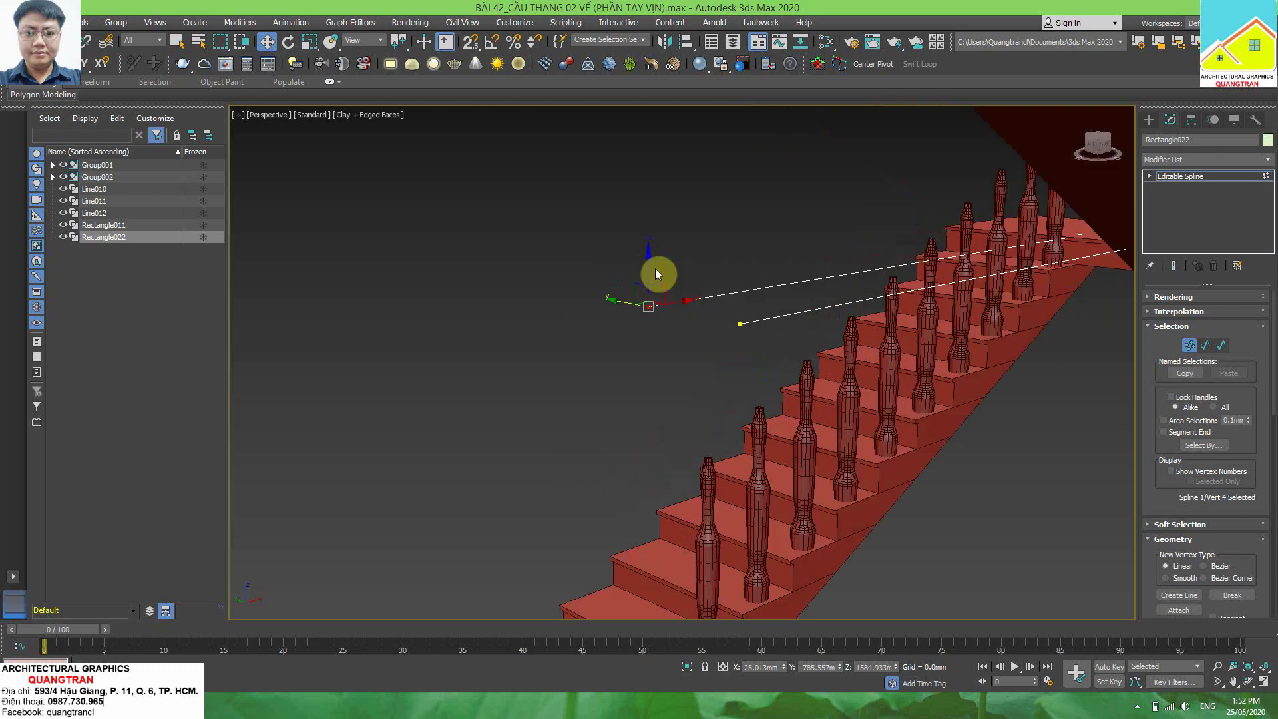
pyautogui.press('l')
pyautogui.moveTo(702, 362); pyautogui.dragTo(630, 468, button='middle')
pyautogui.scroll(-3, 632, 459)
pyautogui.press('F3')
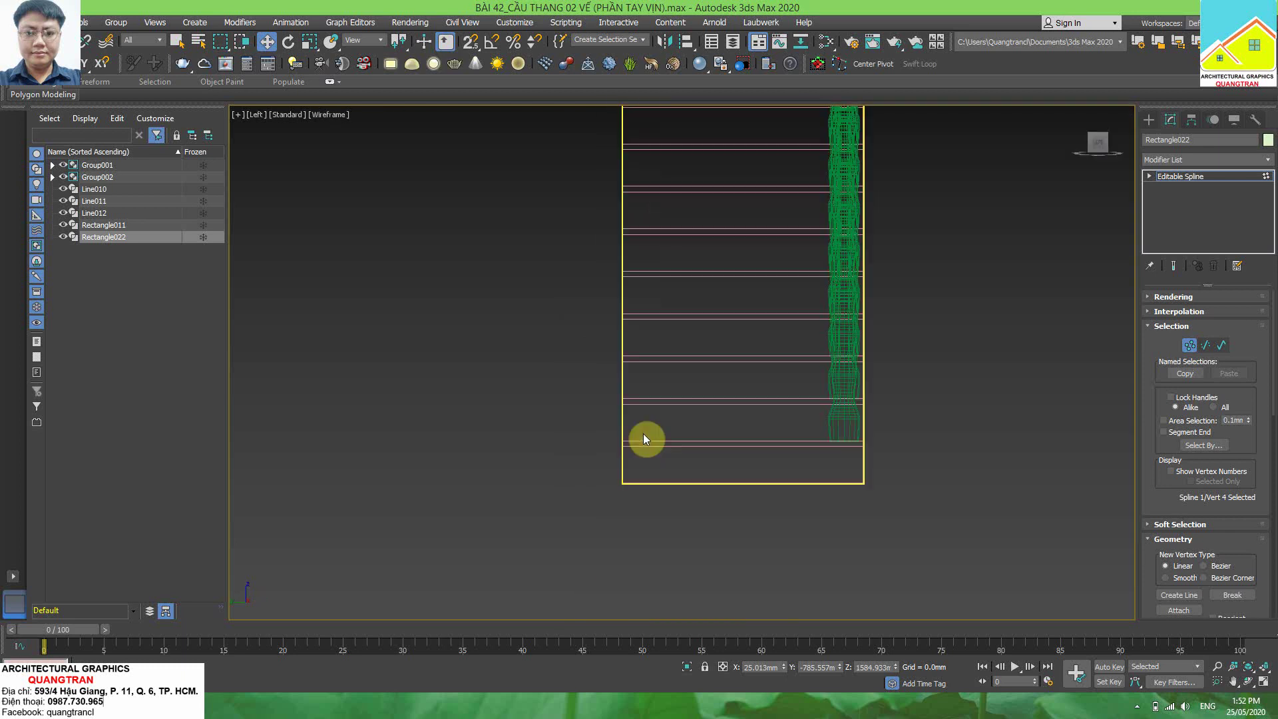
pyautogui.scroll(-4, 665, 414)
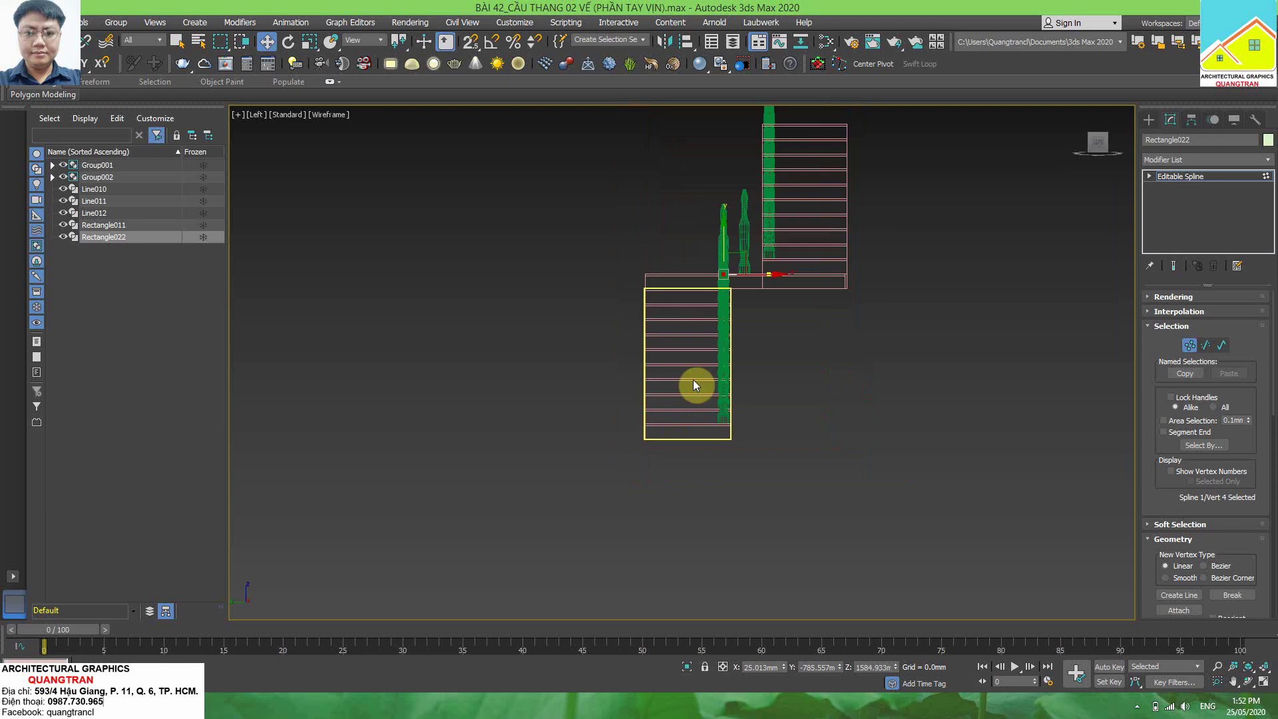
# - In Front view, lower the rail's end point toward the lower flight
pyautogui.press('f')
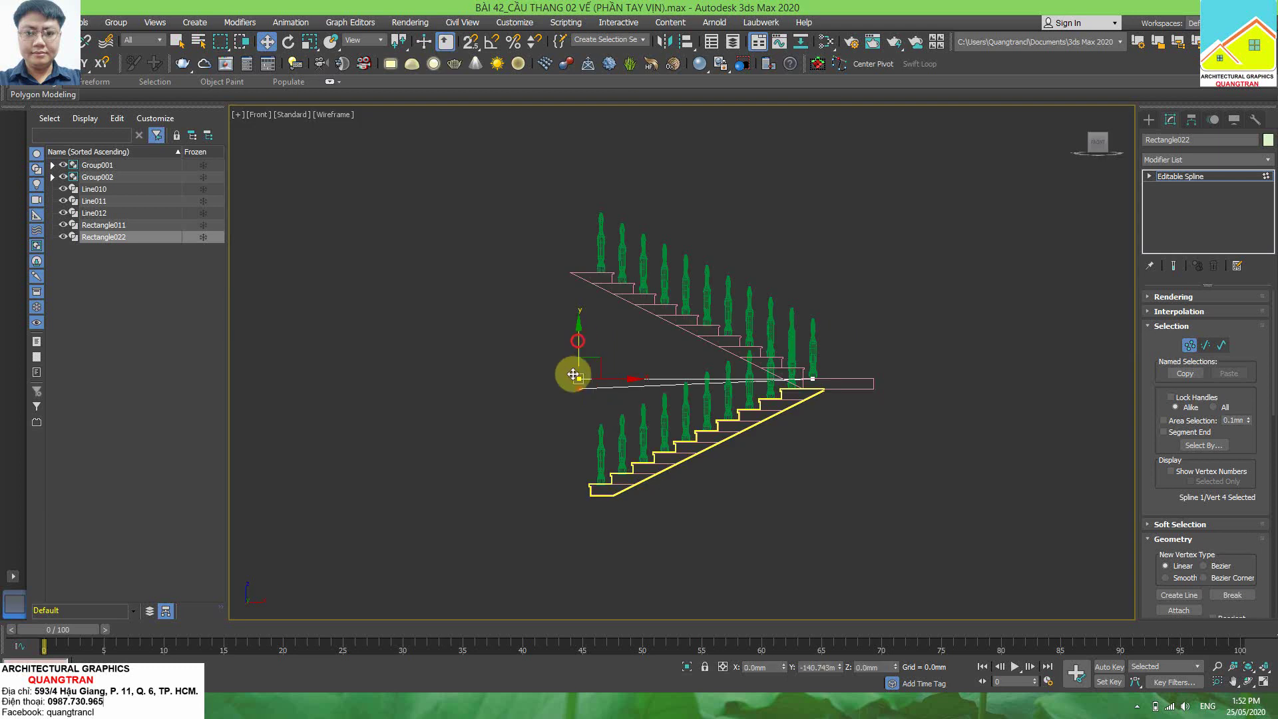
pyautogui.moveTo(573, 374); pyautogui.dragTo(567, 397)
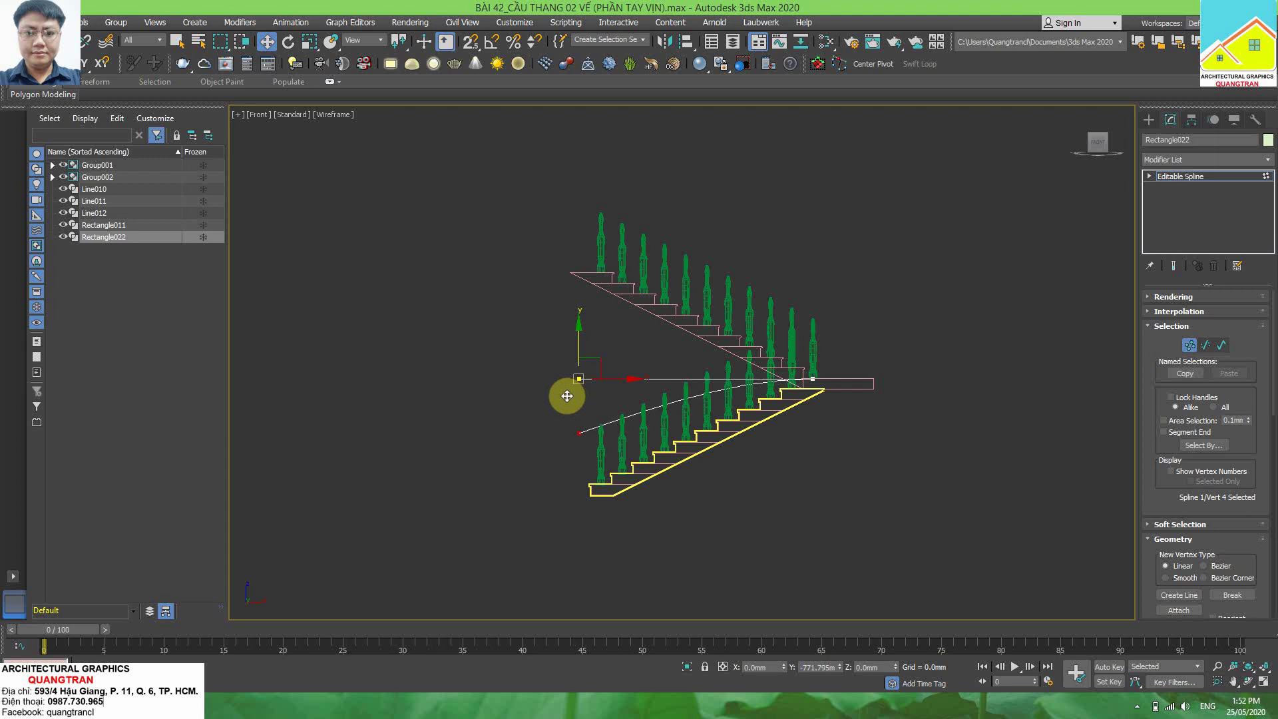
pyautogui.scroll(2, 794, 377)
pyautogui.scroll(2, 815, 387)
pyautogui.scroll(2, 771, 353)
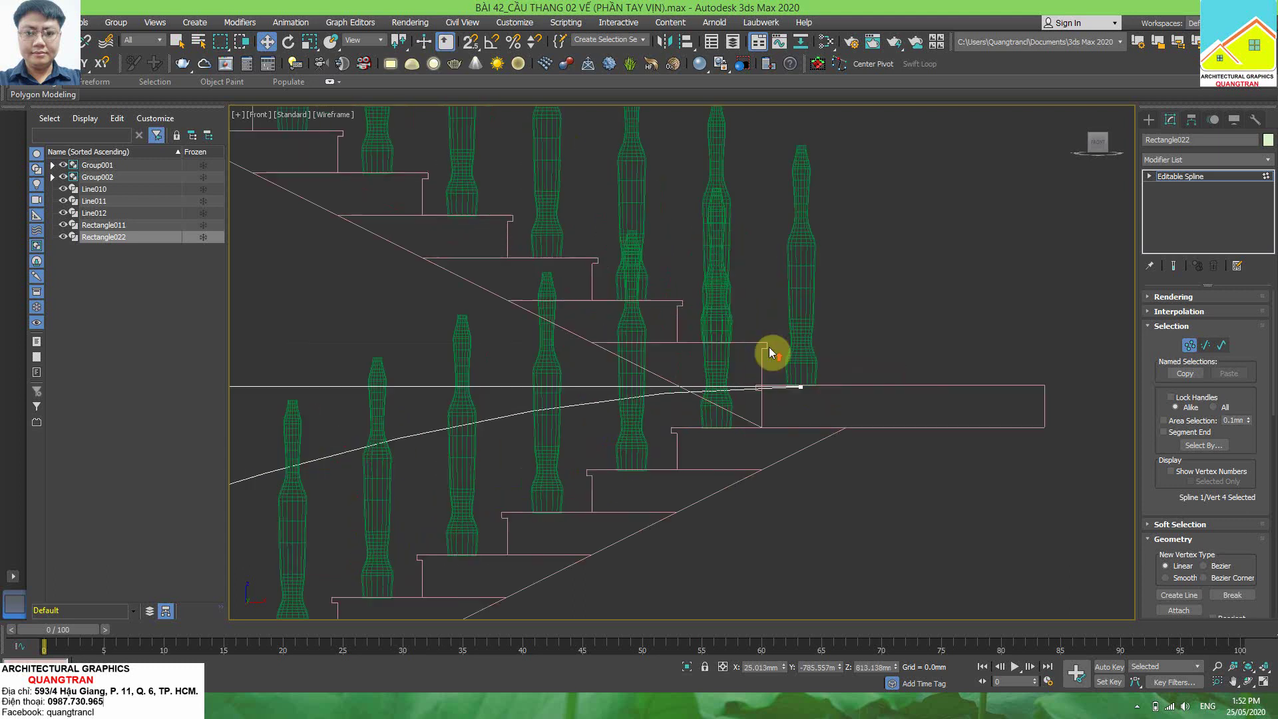
pyautogui.scroll(2, 771, 353)
# - Set the two landing vertices to Corner and raise them to the last baluster top
pyautogui.moveTo(794, 369); pyautogui.dragTo(878, 466)
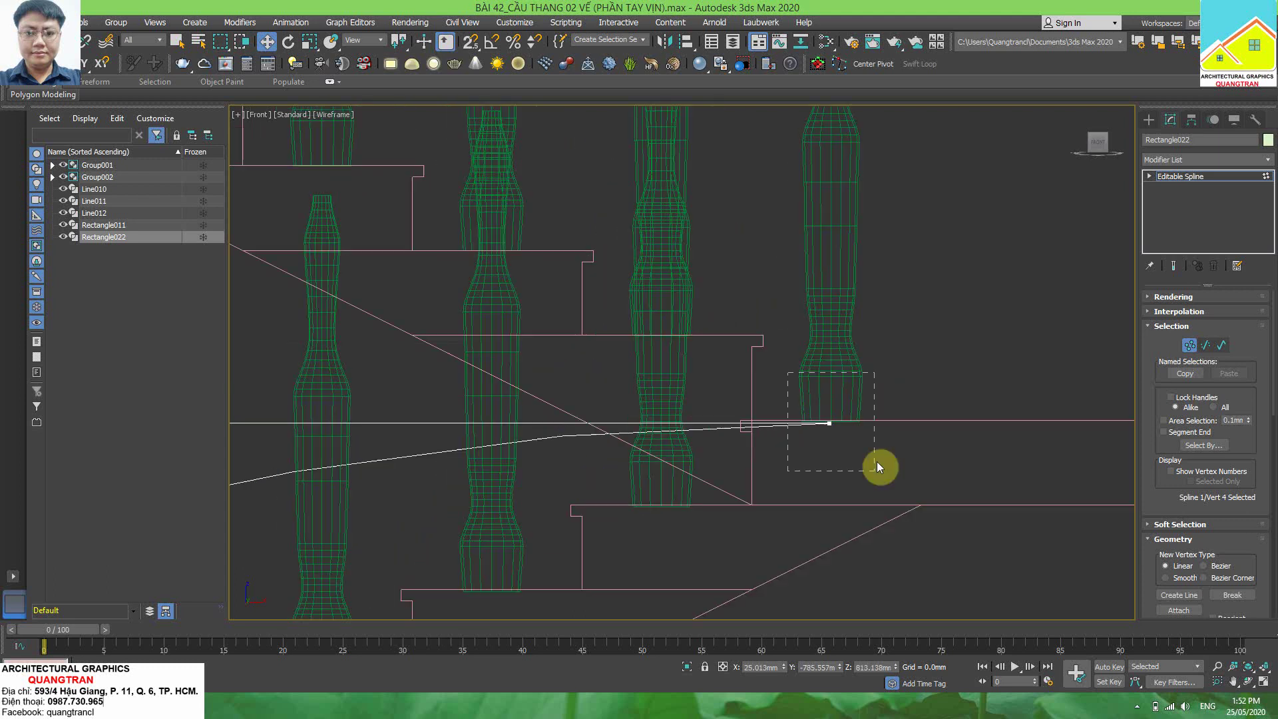
pyautogui.rightClick(828, 420)
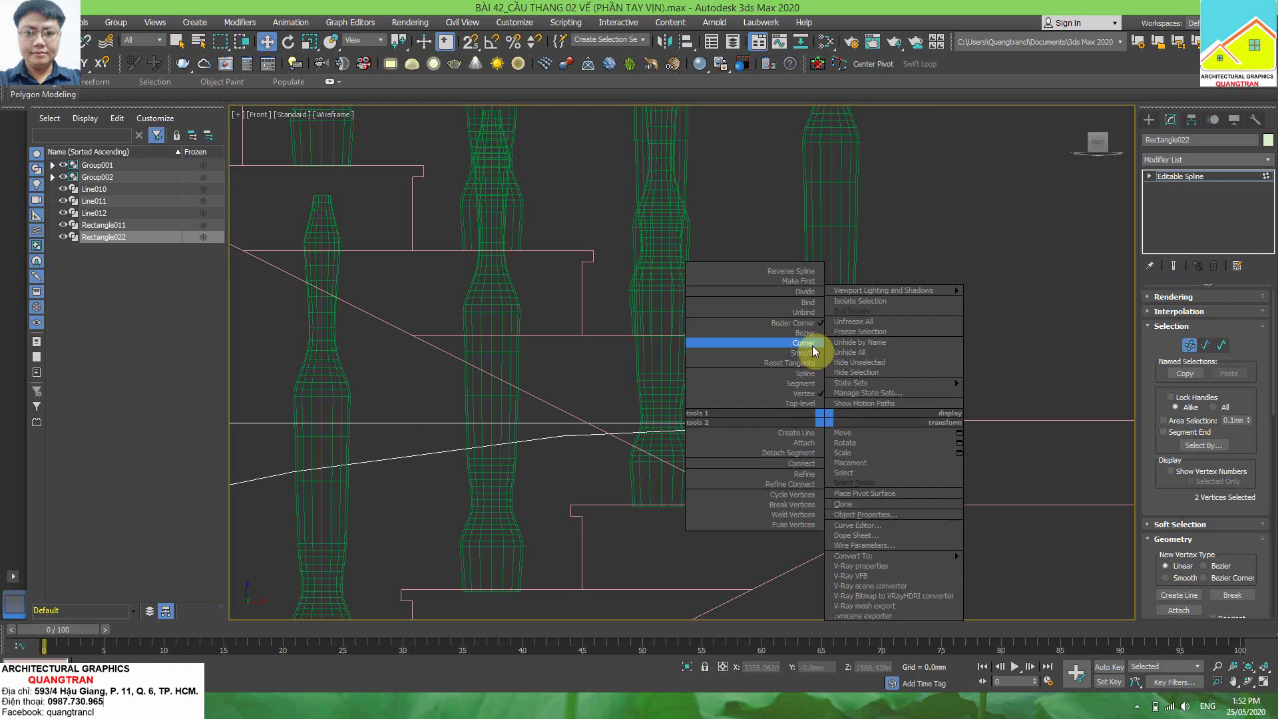
pyautogui.click(812, 351)
pyautogui.moveTo(830, 354); pyautogui.dragTo(829, 183)
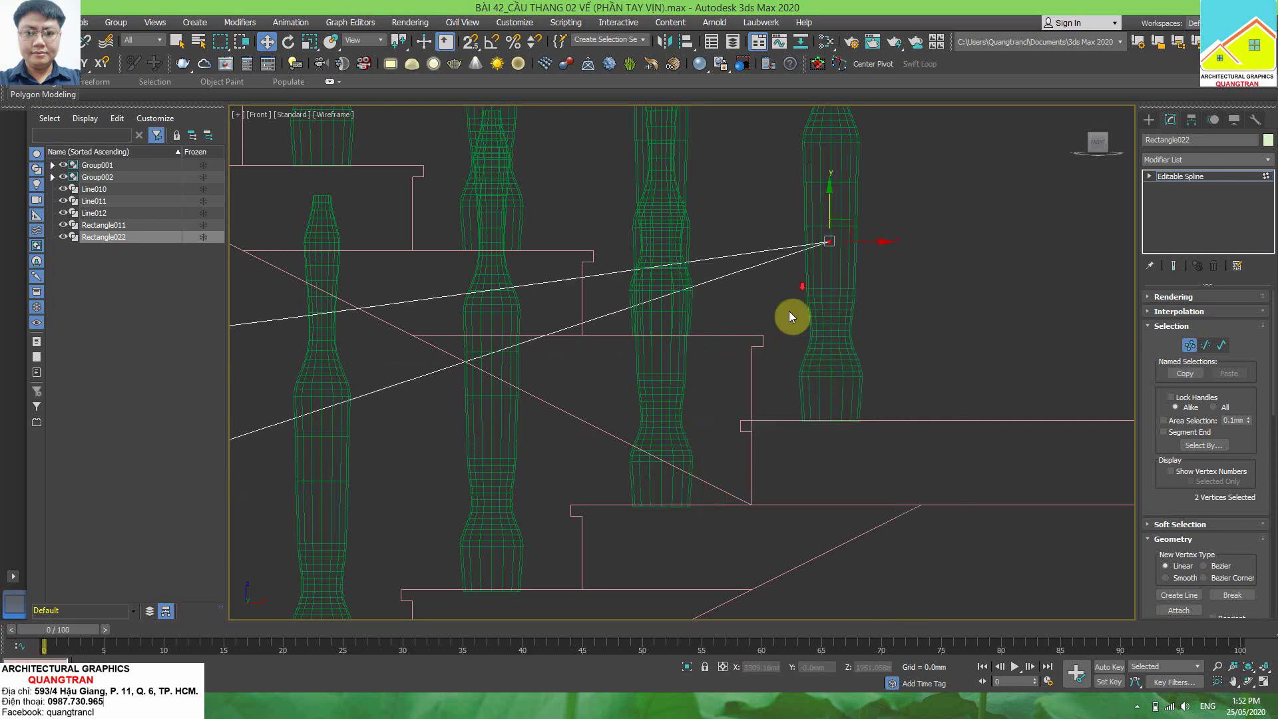
pyautogui.scroll(-3, 793, 317)
pyautogui.scroll(-2, 802, 307)
pyautogui.scroll(3, 799, 294)
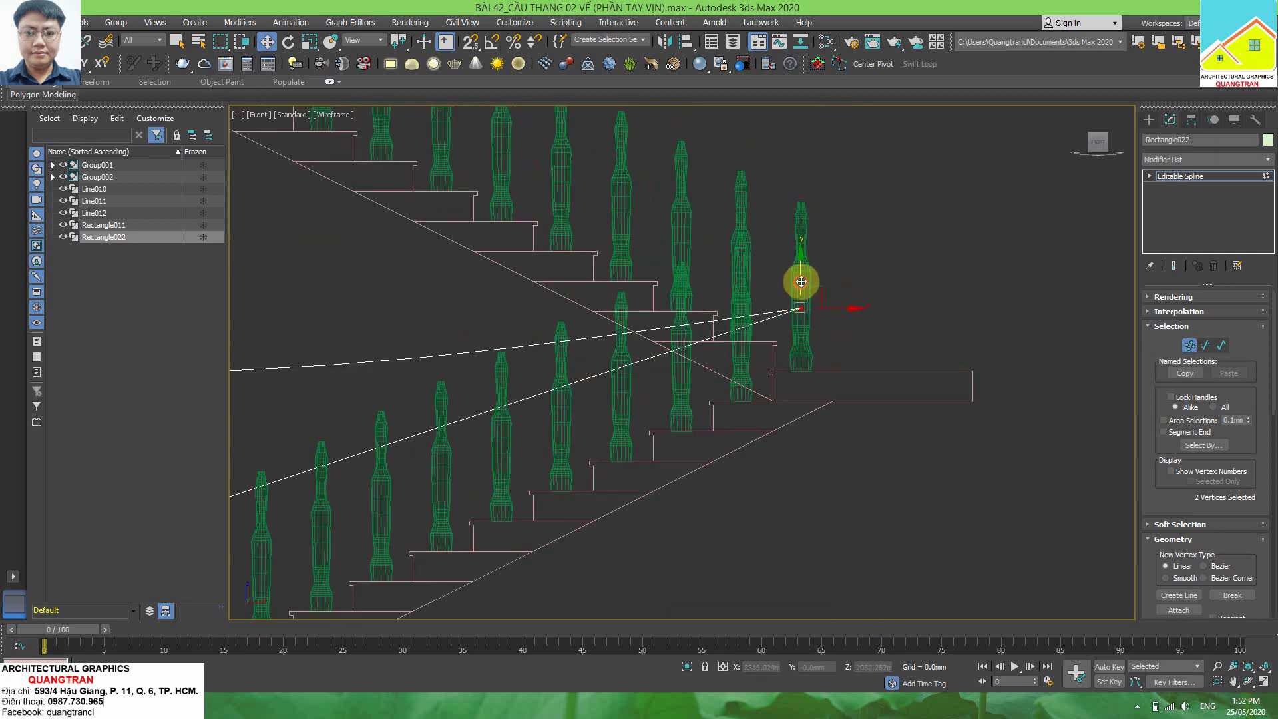
pyautogui.moveTo(801, 281); pyautogui.dragTo(801, 173)
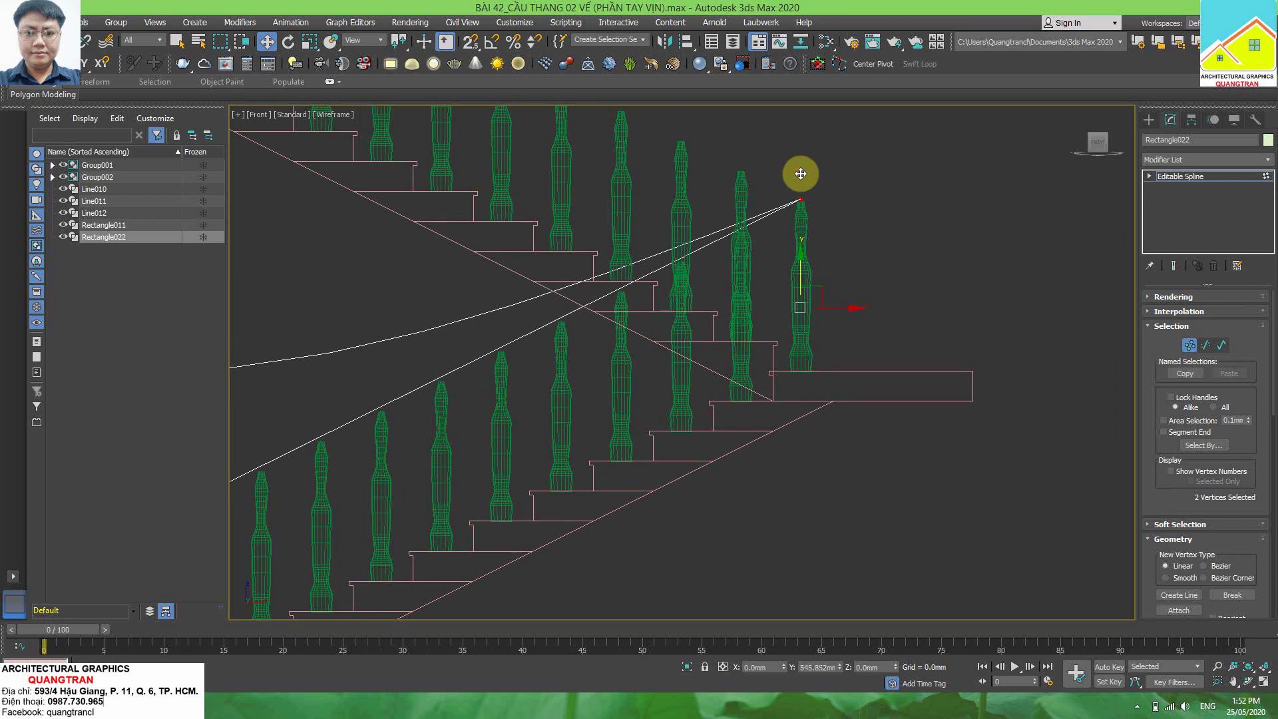
pyautogui.scroll(-3, 577, 329)
# - Reset tangents on the upper rail's left end and raise it to the baluster tops
pyautogui.click(519, 345)
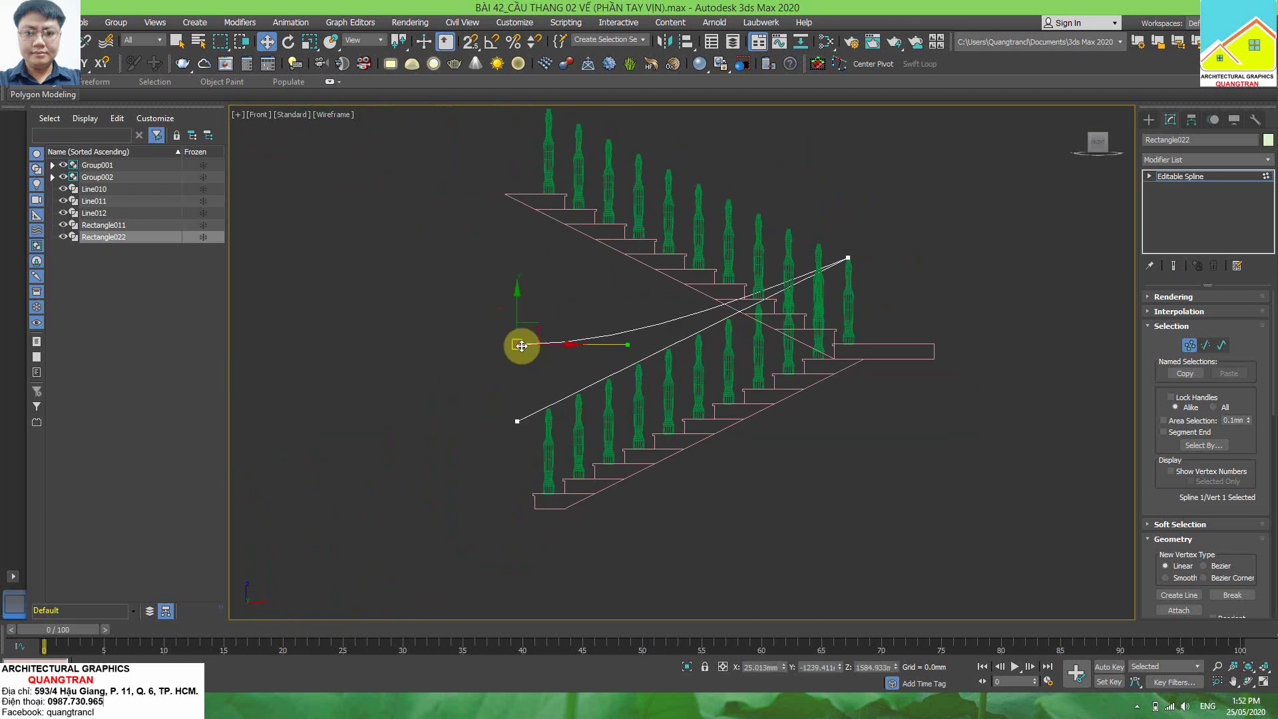
pyautogui.rightClick(521, 345)
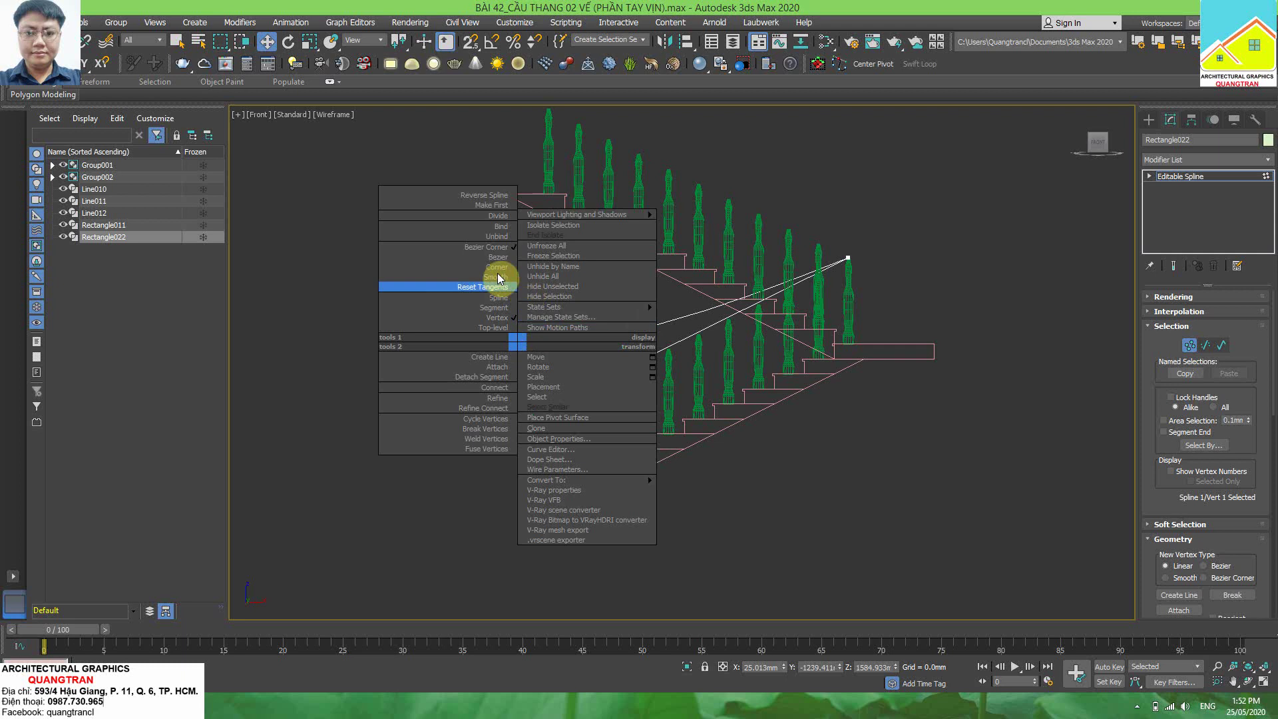
pyautogui.click(507, 285)
pyautogui.moveTo(517, 311); pyautogui.dragTo(529, 218)
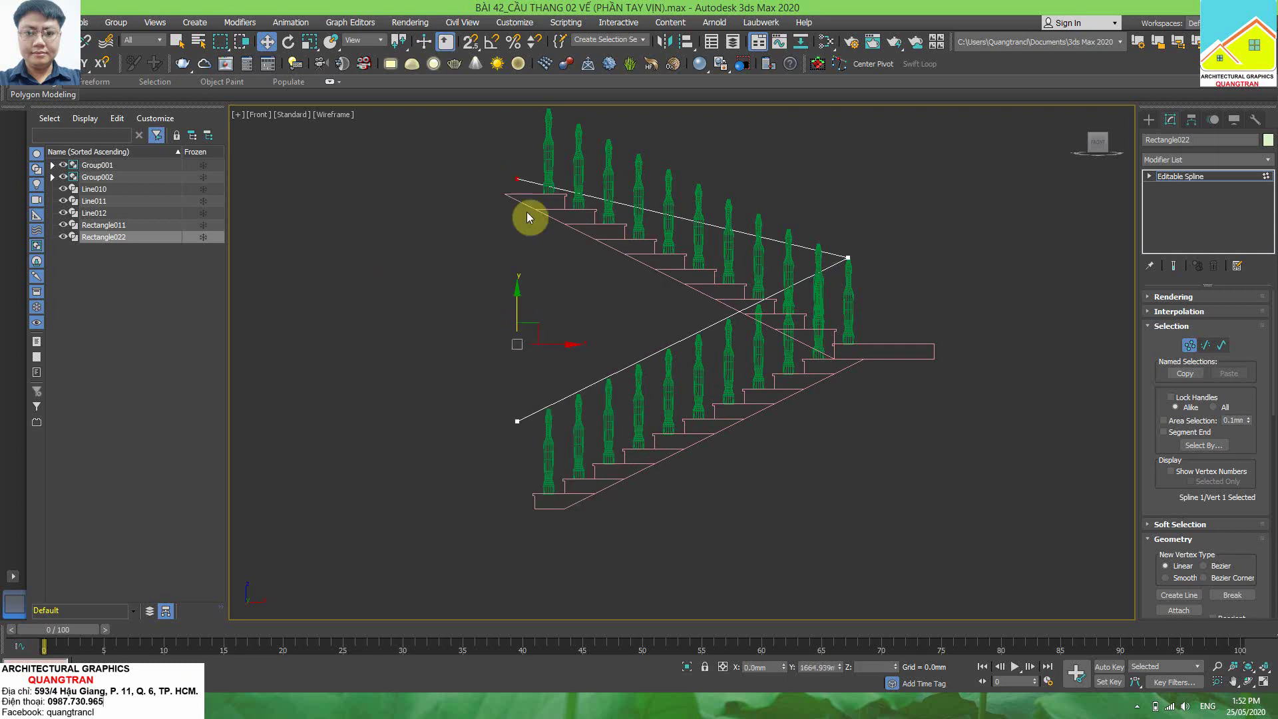
pyautogui.moveTo(529, 218); pyautogui.dragTo(579, 400, button='middle')
pyautogui.scroll(3, 551, 294)
pyautogui.scroll(3, 536, 286)
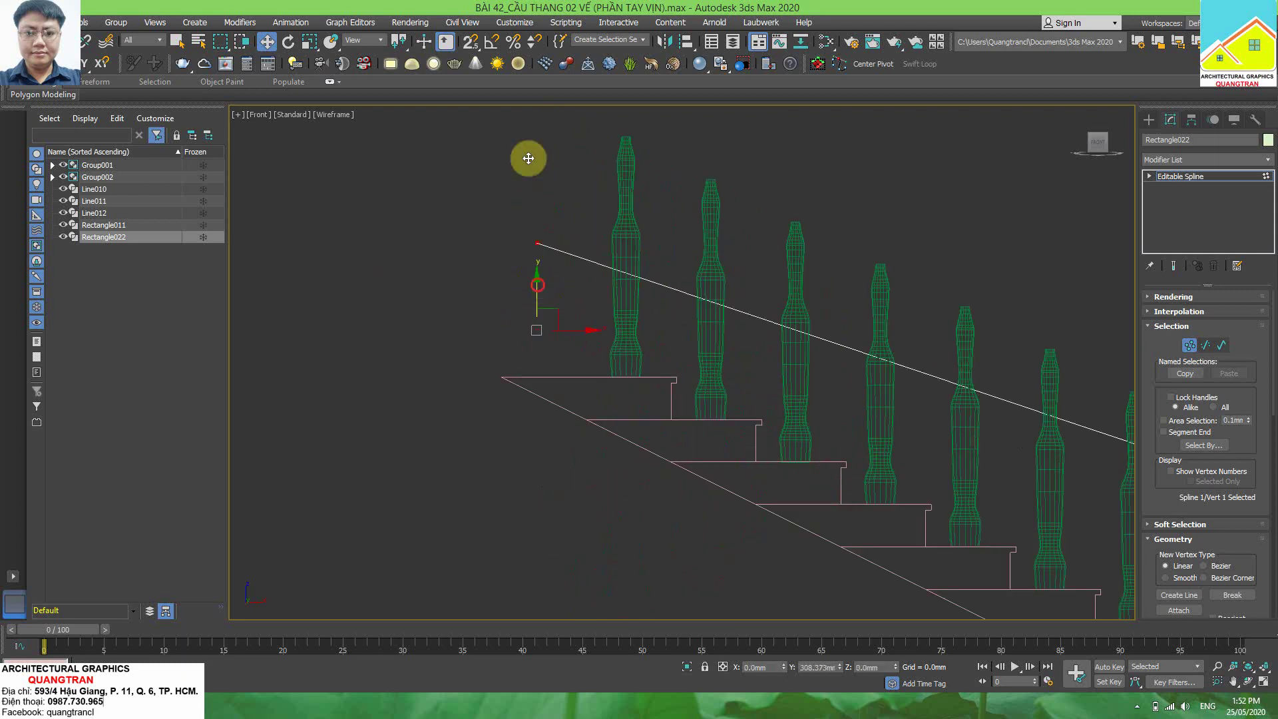
pyautogui.moveTo(529, 158); pyautogui.dragTo(529, 154)
pyautogui.moveTo(525, 245); pyautogui.dragTo(556, 324, button='middle')
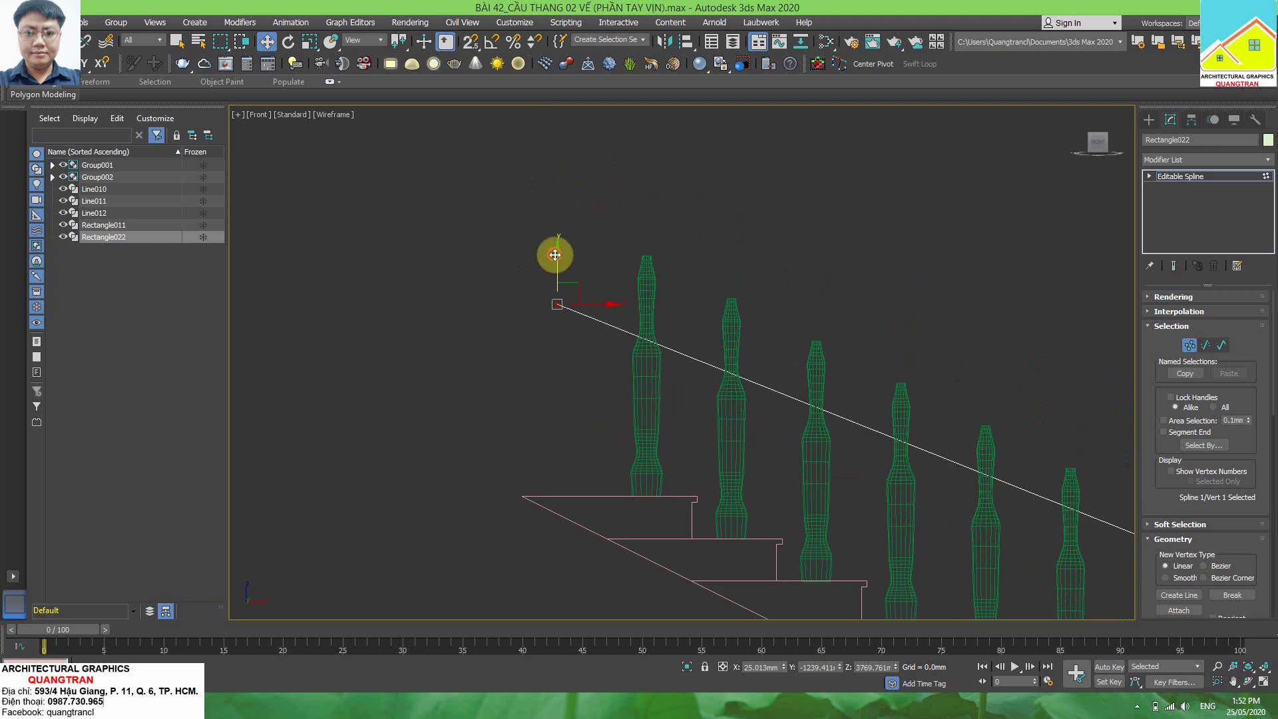
pyautogui.moveTo(561, 253); pyautogui.dragTo(571, 177)
pyautogui.scroll(4, 628, 223)
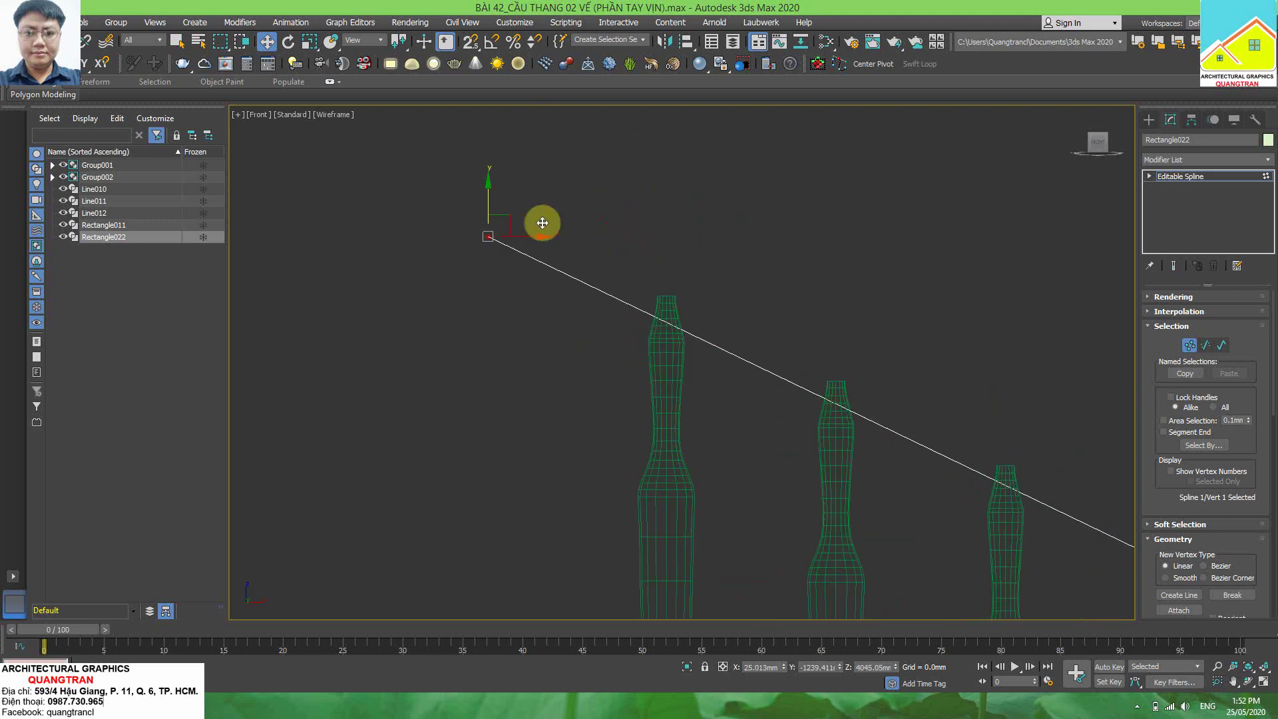
pyautogui.moveTo(489, 191); pyautogui.dragTo(489, 164)
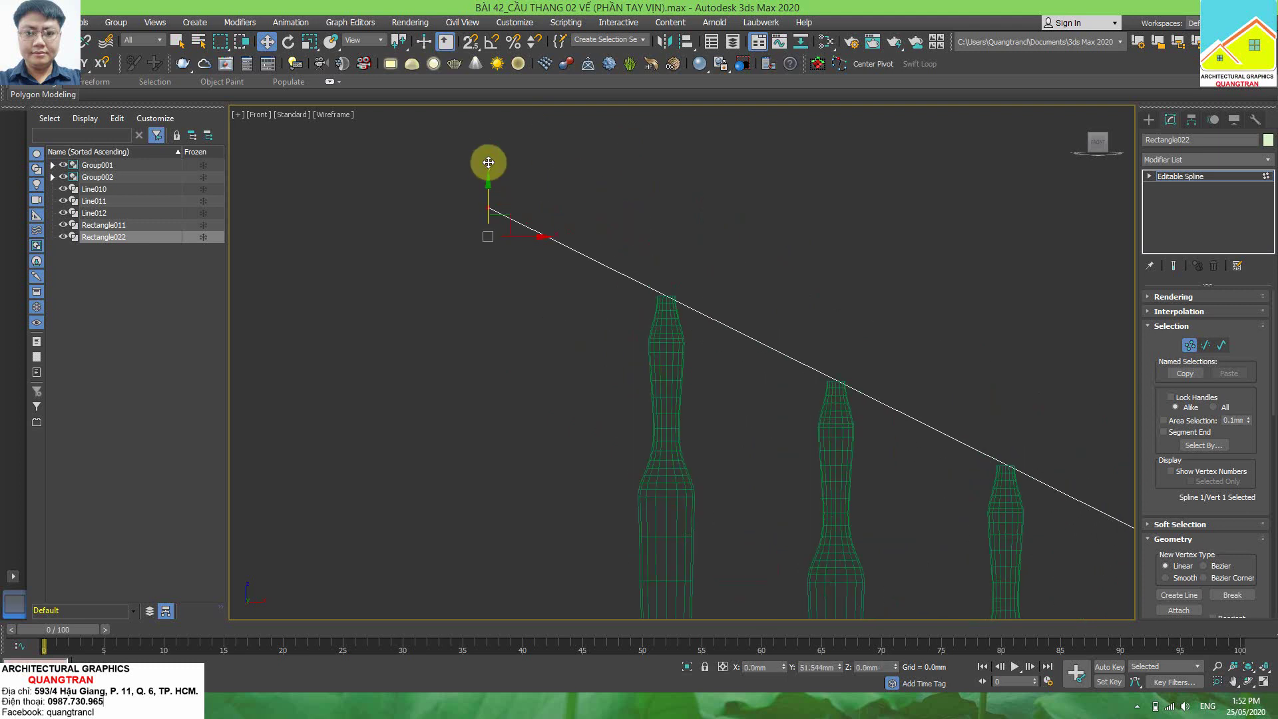
# - Nudge the corner vertices above the landing onto the baluster top
pyautogui.scroll(-4, 524, 263)
pyautogui.scroll(-4, 696, 294)
pyautogui.scroll(3, 805, 391)
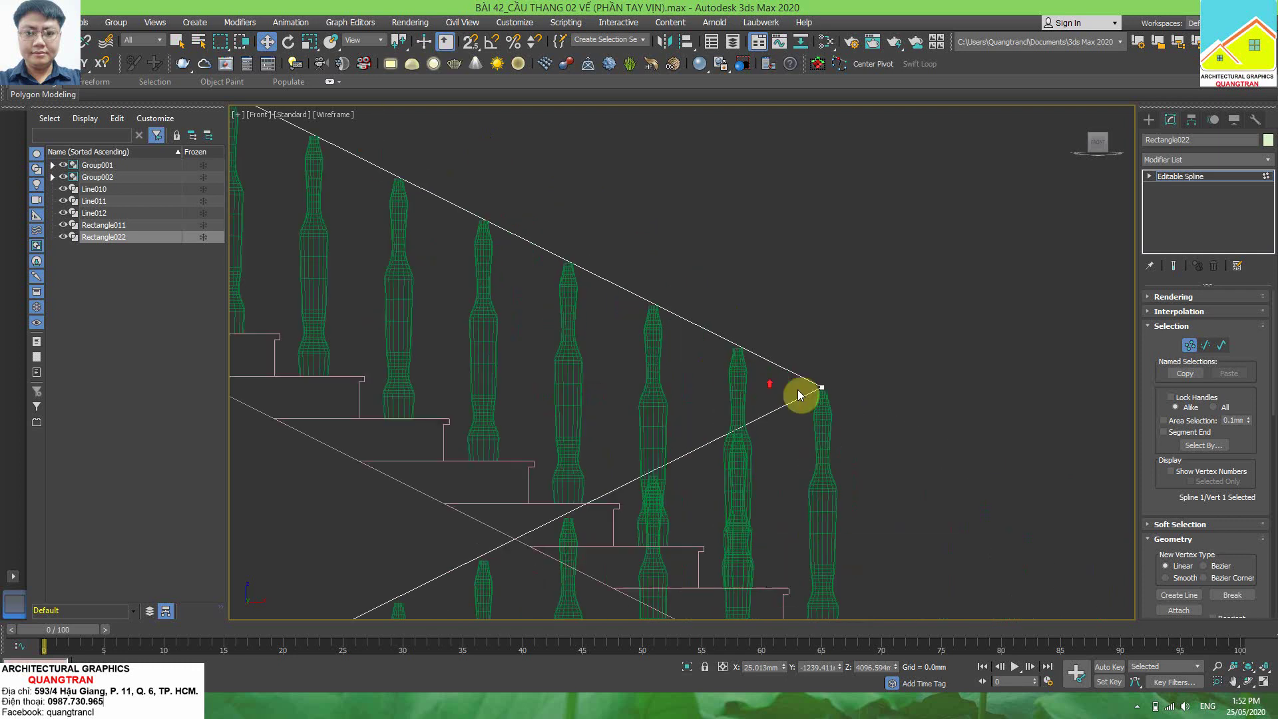
pyautogui.scroll(3, 836, 385)
pyautogui.scroll(2, 869, 402)
pyautogui.moveTo(870, 402)
pyautogui.mouseDown()
pyautogui.moveTo(824, 322)
pyautogui.moveTo(822, 335)
pyautogui.mouseUp()
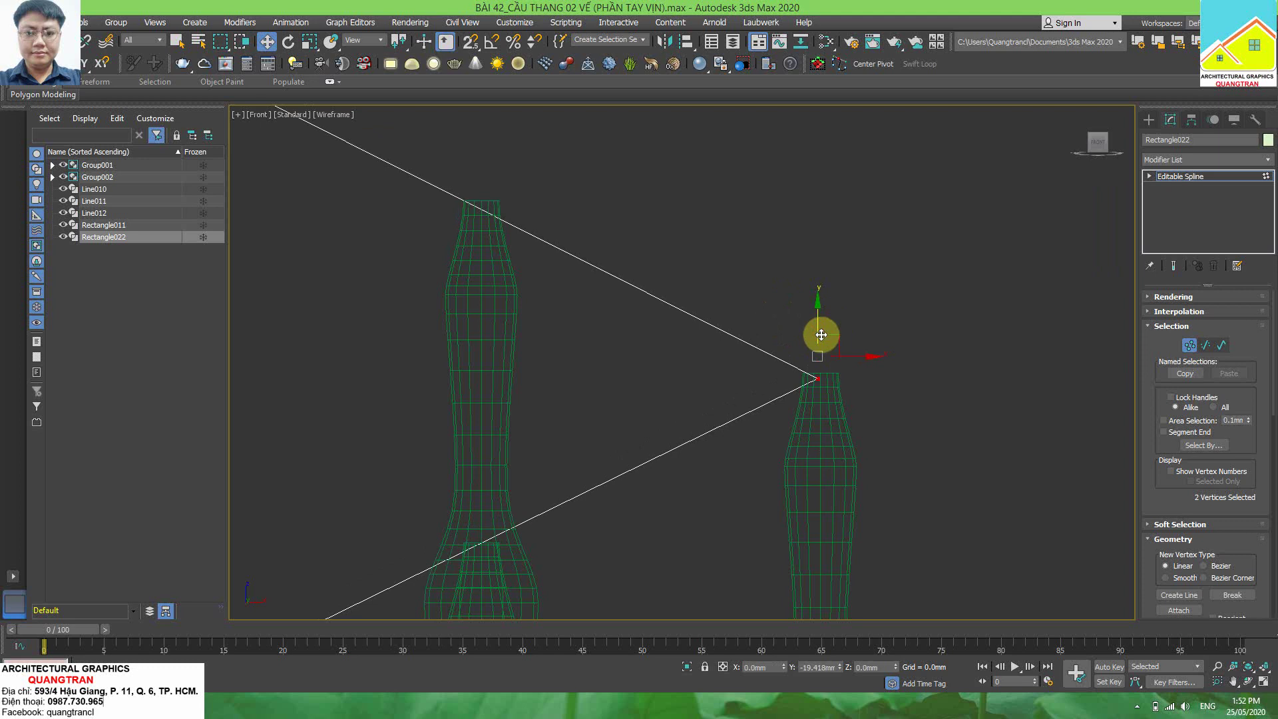
pyautogui.moveTo(821, 335); pyautogui.dragTo(822, 328)
# - Lower the lower rail's bottom end to about 775.7 mm, meeting the baluster tops
pyautogui.scroll(-4, 636, 476)
pyautogui.scroll(-3, 636, 474)
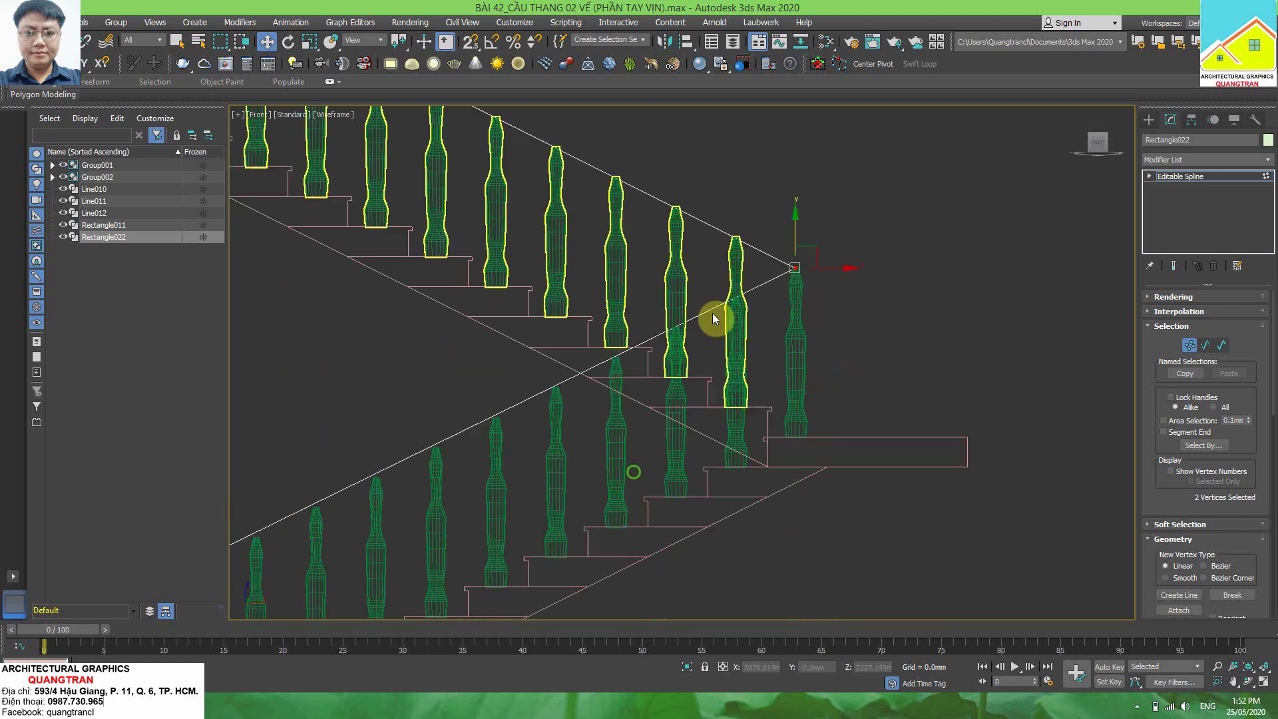
pyautogui.scroll(-4, 651, 362)
pyautogui.scroll(4, 393, 498)
pyautogui.scroll(5, 393, 499)
pyautogui.click(428, 437)
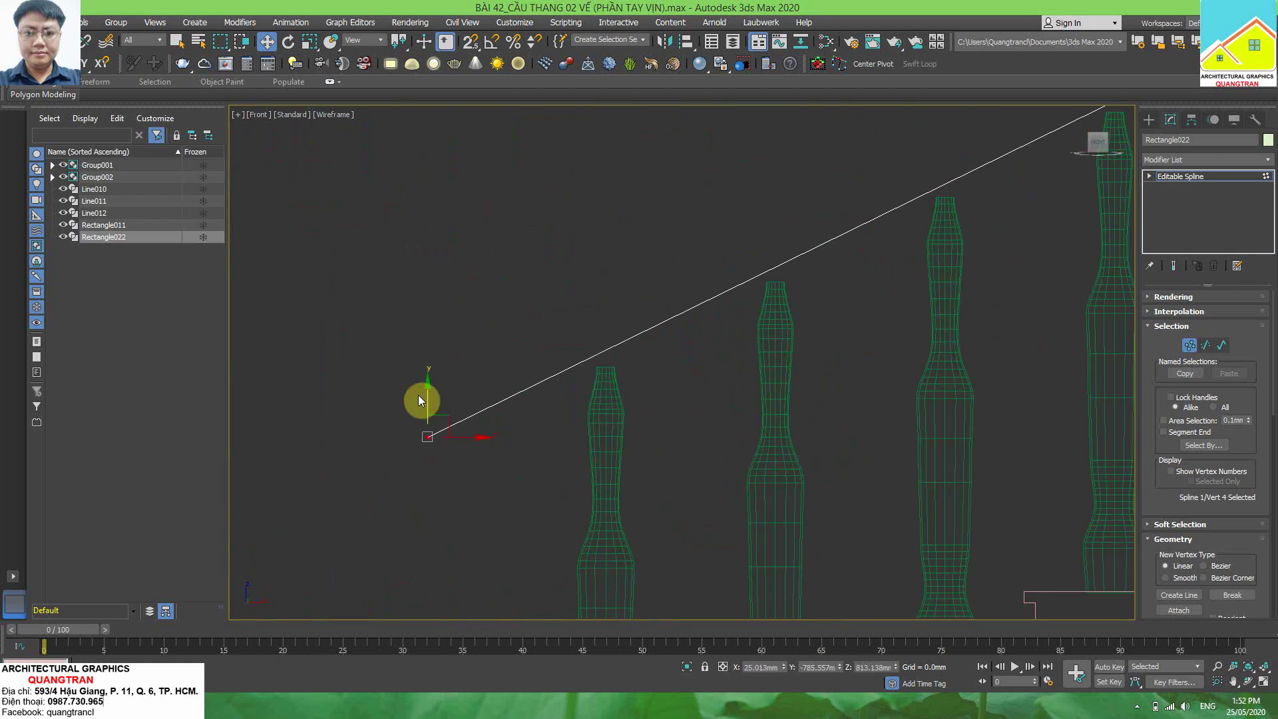
pyautogui.moveTo(428, 398); pyautogui.dragTo(433, 405)
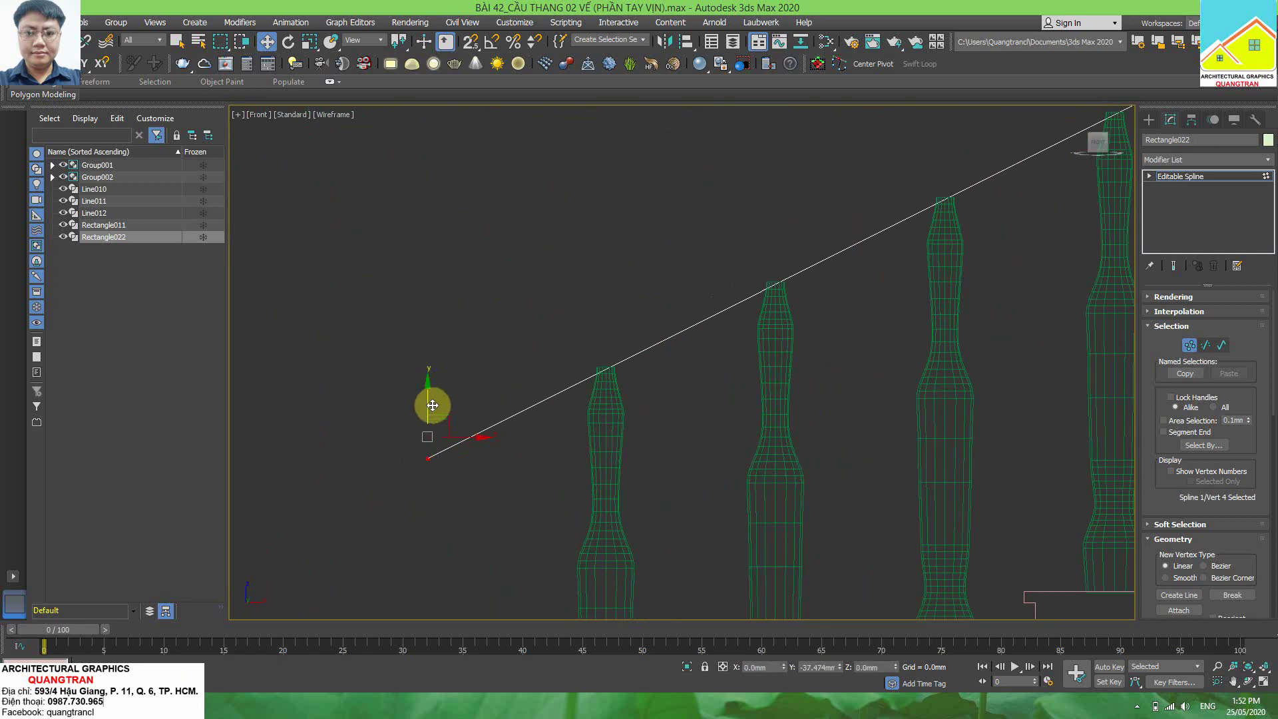
pyautogui.scroll(-4, 793, 353)
pyautogui.moveTo(793, 354); pyautogui.dragTo(737, 377, button='middle')
pyautogui.scroll(5, 882, 238)
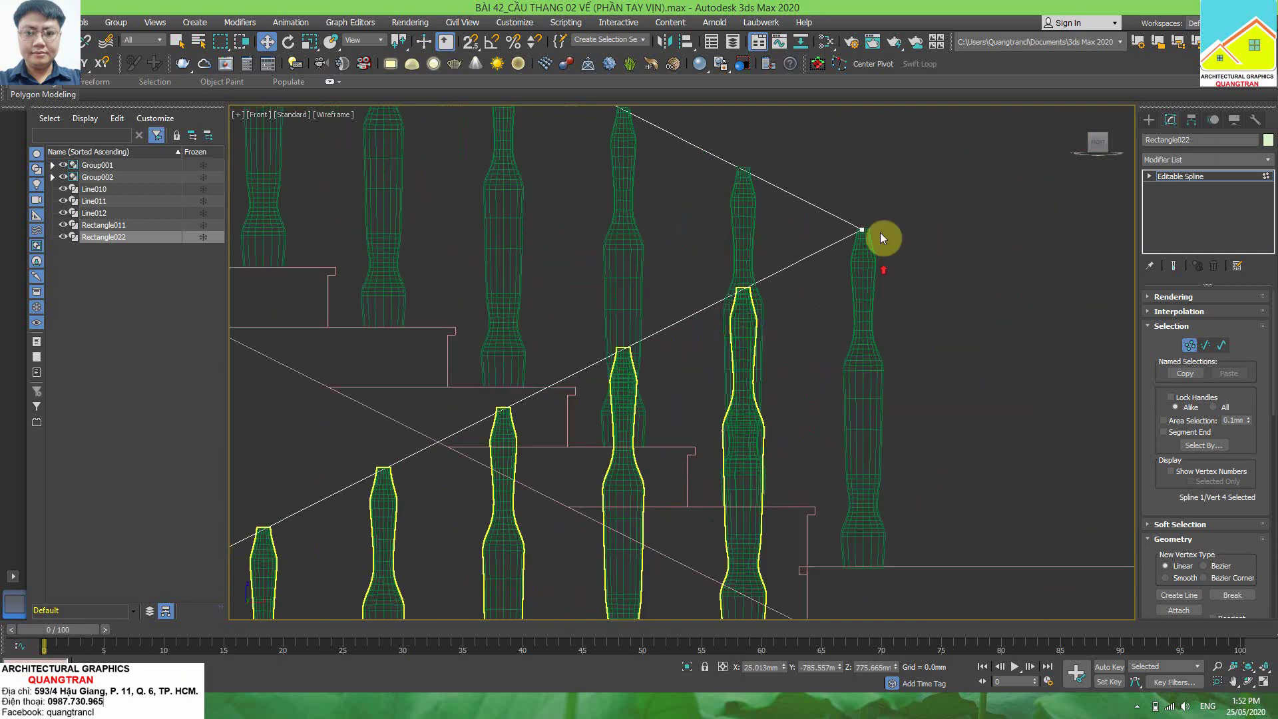
pyautogui.scroll(3, 882, 238)
pyautogui.scroll(3, 865, 220)
pyautogui.scroll(-8, 882, 290)
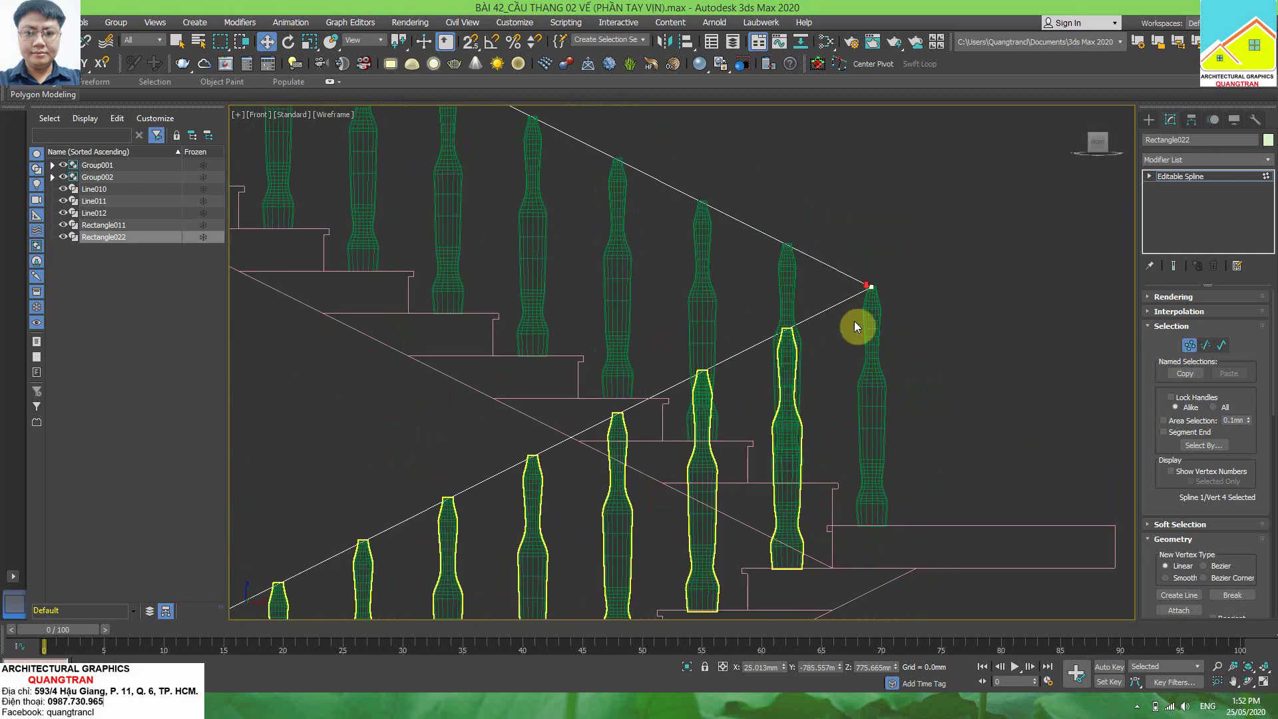
pyautogui.scroll(-4, 853, 321)
pyautogui.scroll(5, 562, 148)
pyautogui.scroll(2, 569, 149)
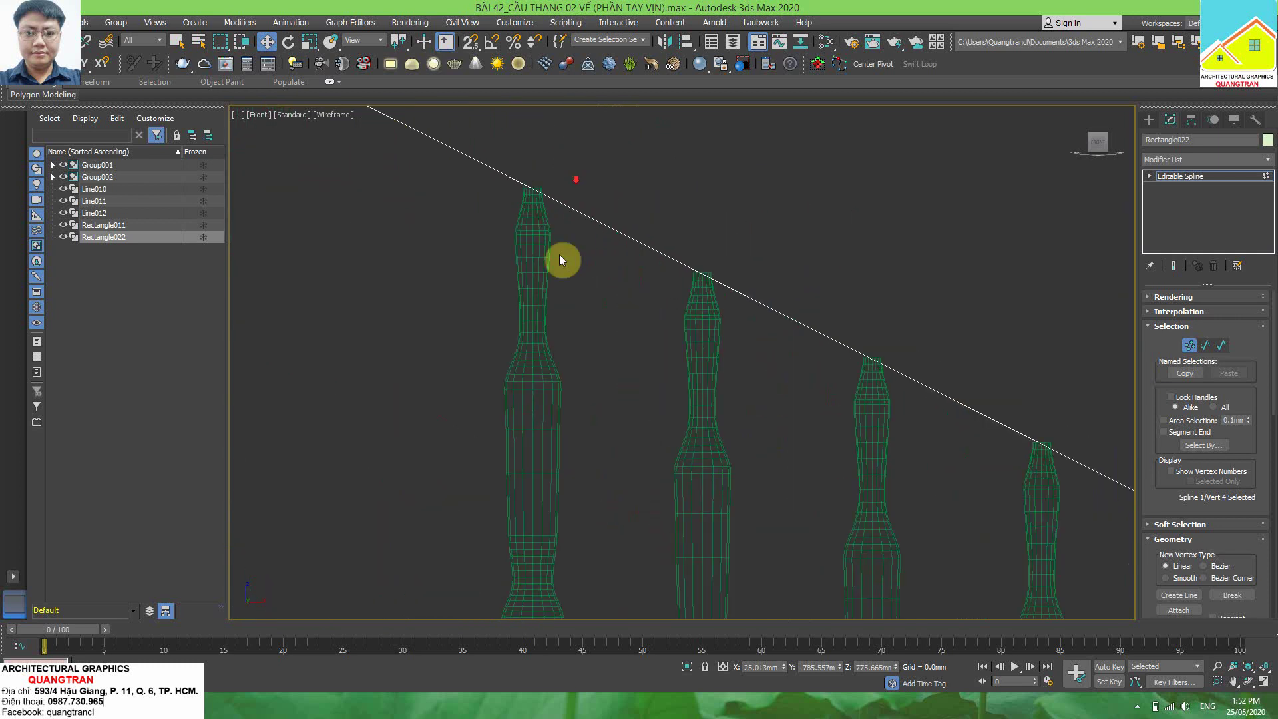
pyautogui.scroll(-5, 560, 260)
pyautogui.scroll(-3, 637, 297)
# - In shaded Perspective view, select the rail's corner vertices above the landing
pyautogui.press('p')
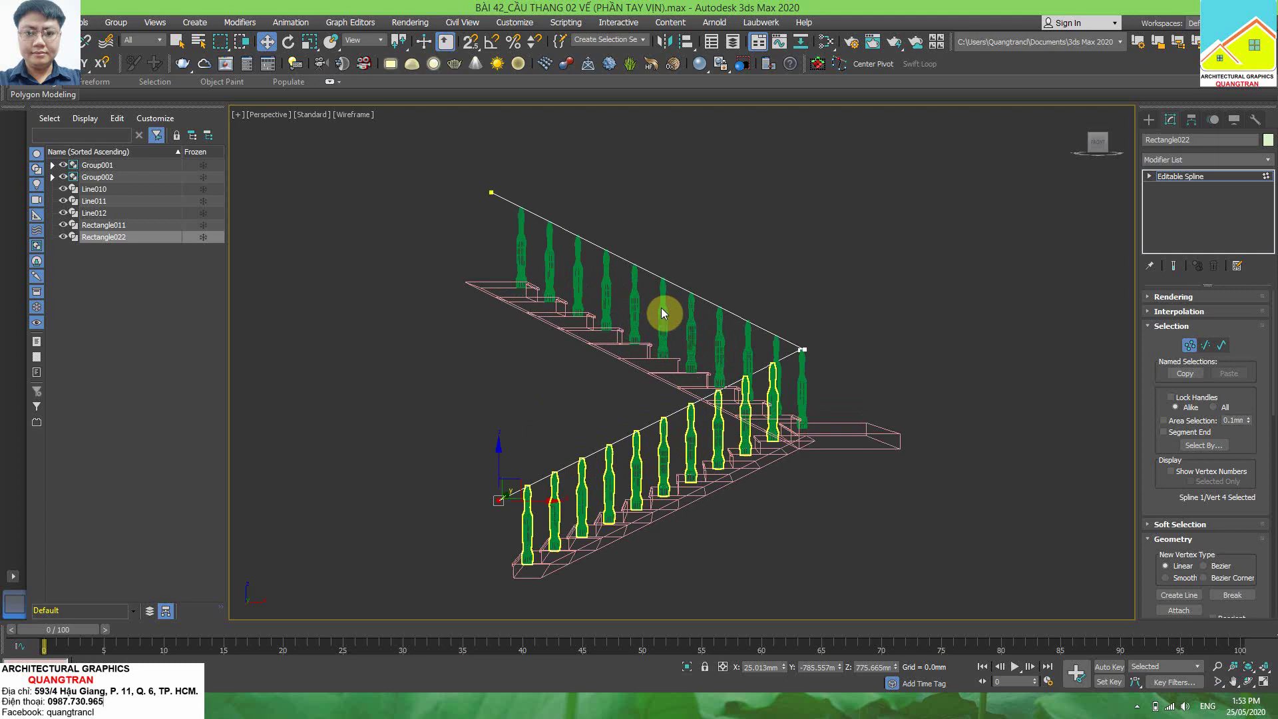
pyautogui.press('F3')
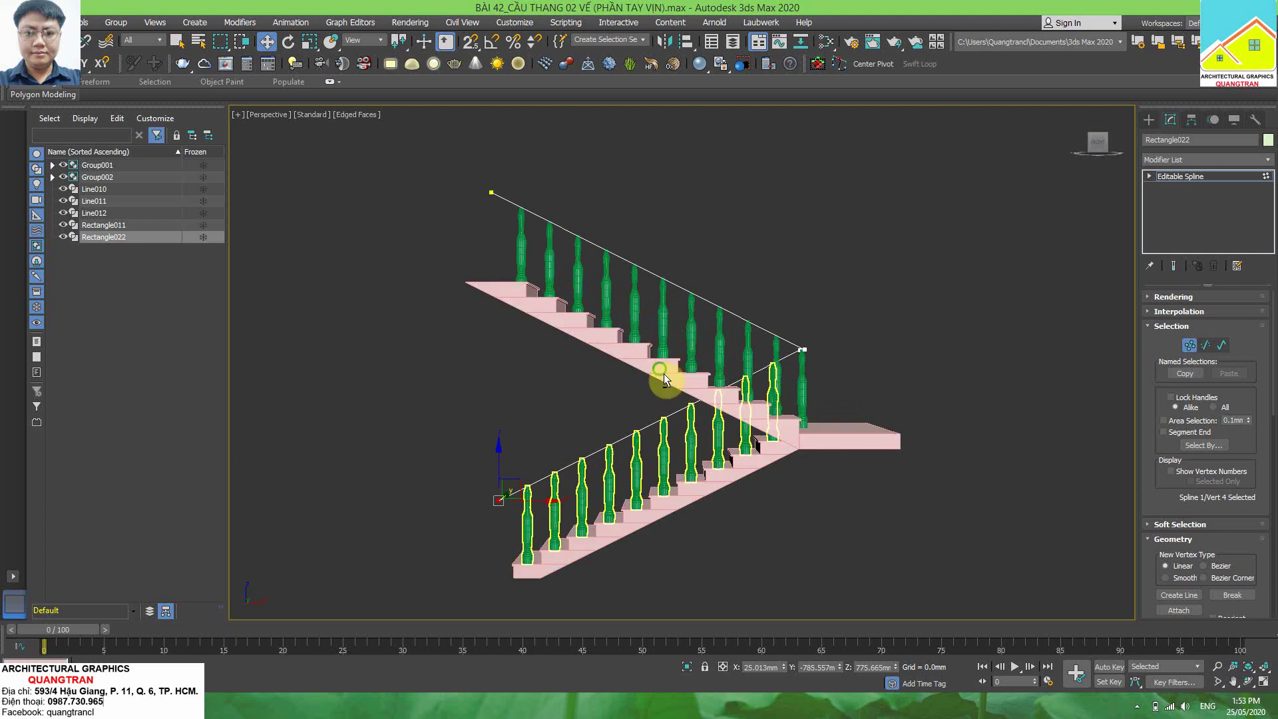
pyautogui.moveTo(663, 371)
pyautogui.keyDown('alt'); pyautogui.mouseDown(button='middle')
pyautogui.moveTo(747, 441)
pyautogui.moveTo(836, 419)
pyautogui.moveTo(459, 353)
pyautogui.moveTo(637, 366)
pyautogui.mouseUp(button='middle'); pyautogui.keyUp('alt')
pyautogui.scroll(5, 637, 367)
pyautogui.click(431, 303)
pyautogui.scroll(5, 393, 286)
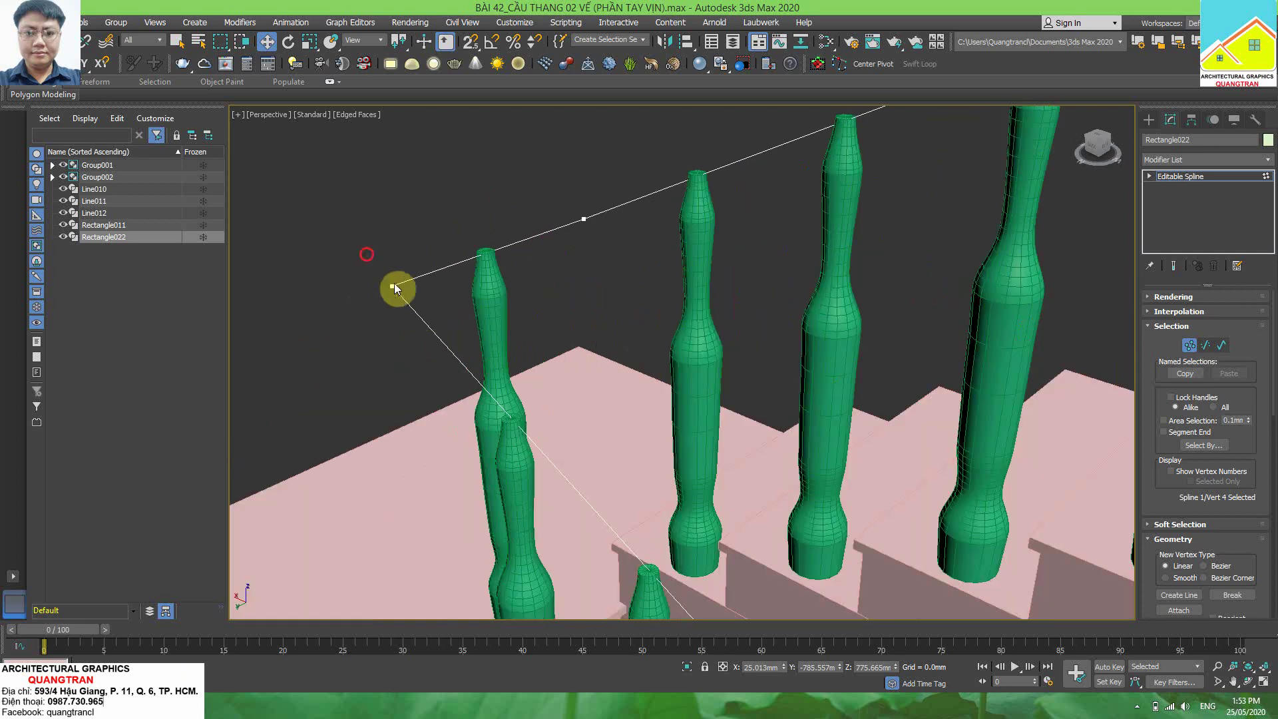
pyautogui.keyDown('ctrl'); pyautogui.click(583, 219); pyautogui.keyUp('ctrl')
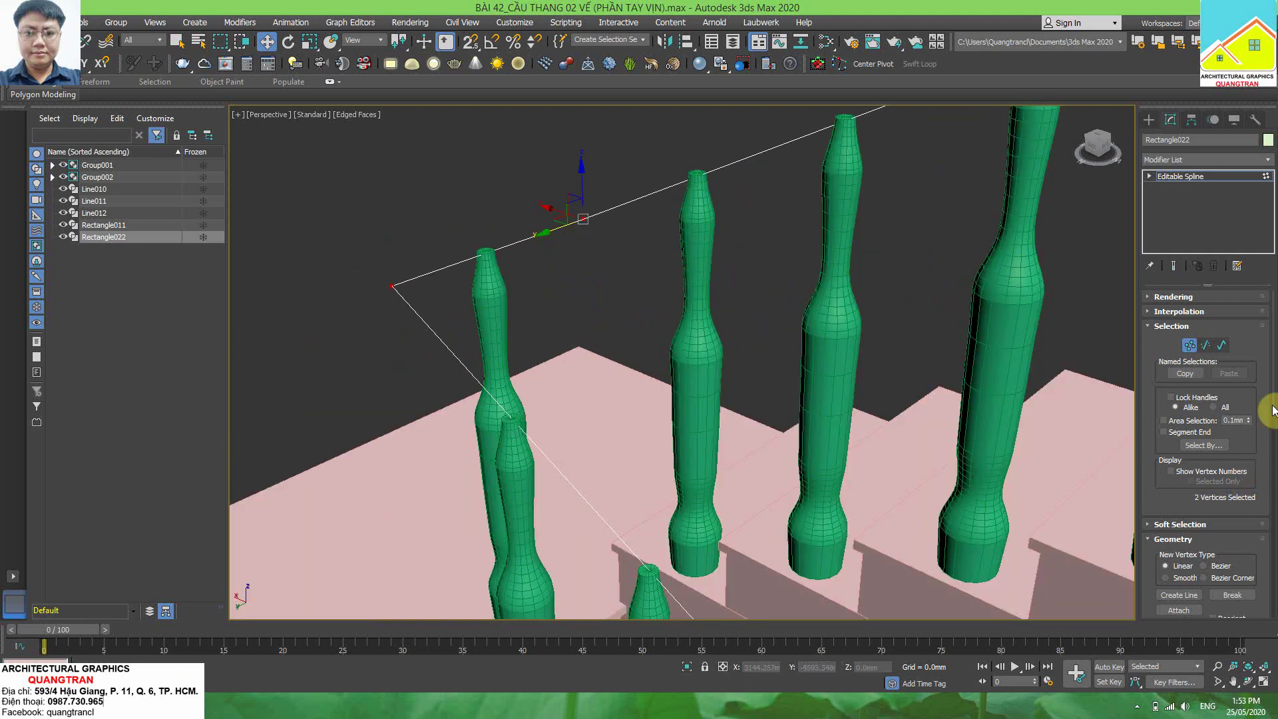
# - Fillet the landing corner by about 94 mm to curve the rail turn
pyautogui.moveTo(1272, 400); pyautogui.dragTo(1272, 486)
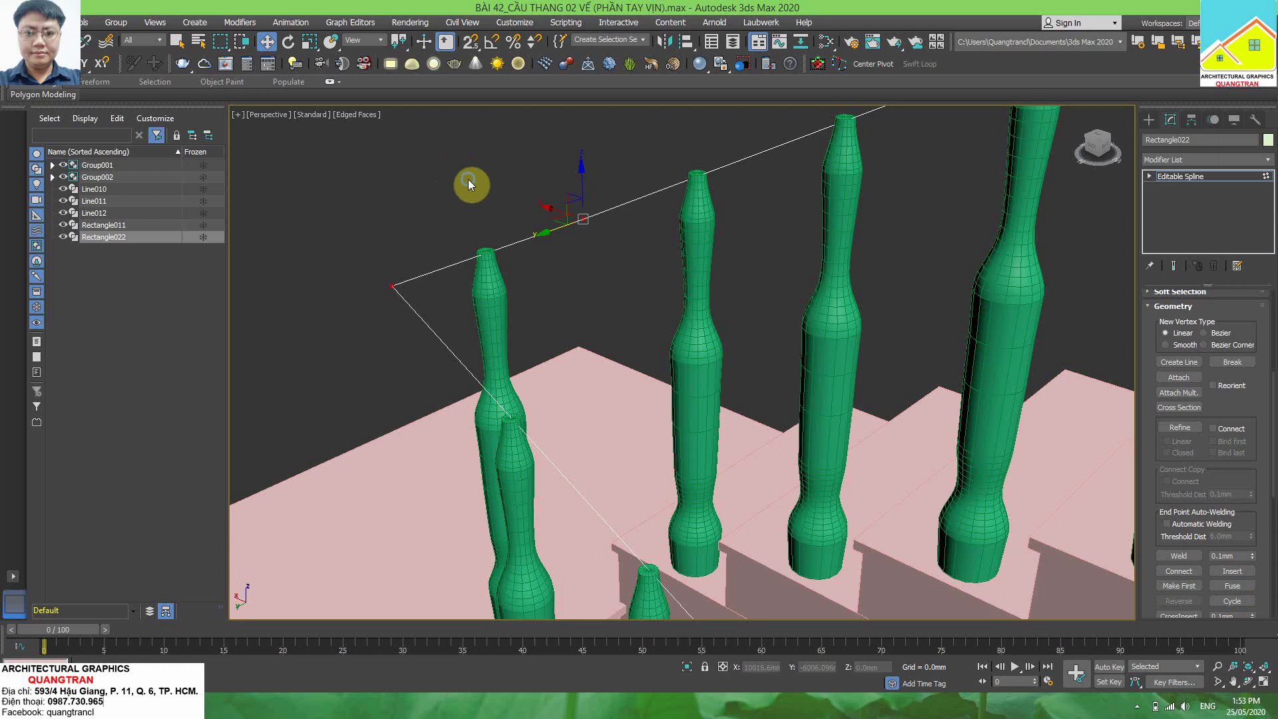
pyautogui.rightClick(464, 260)
pyautogui.moveTo(1272, 379); pyautogui.dragTo(1271, 504)
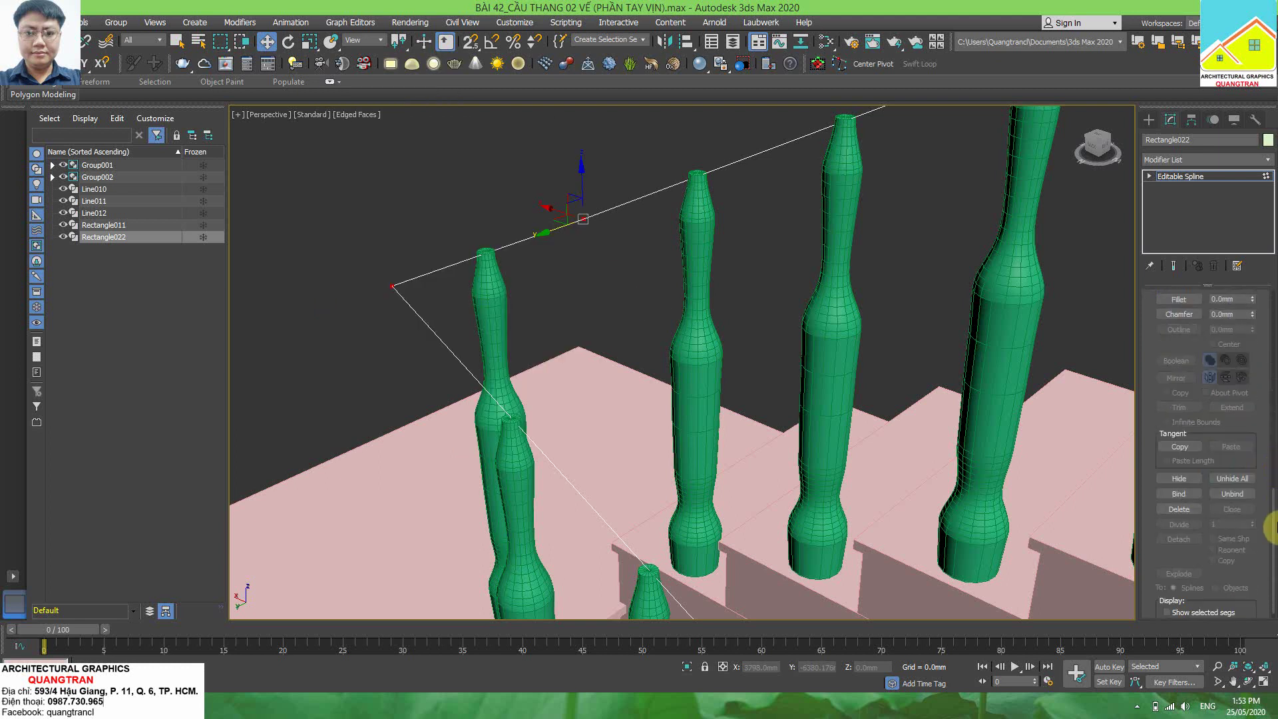
pyautogui.scroll(-2, 1179, 495)
pyautogui.scroll(-2, 1191, 372)
pyautogui.click(1193, 344)
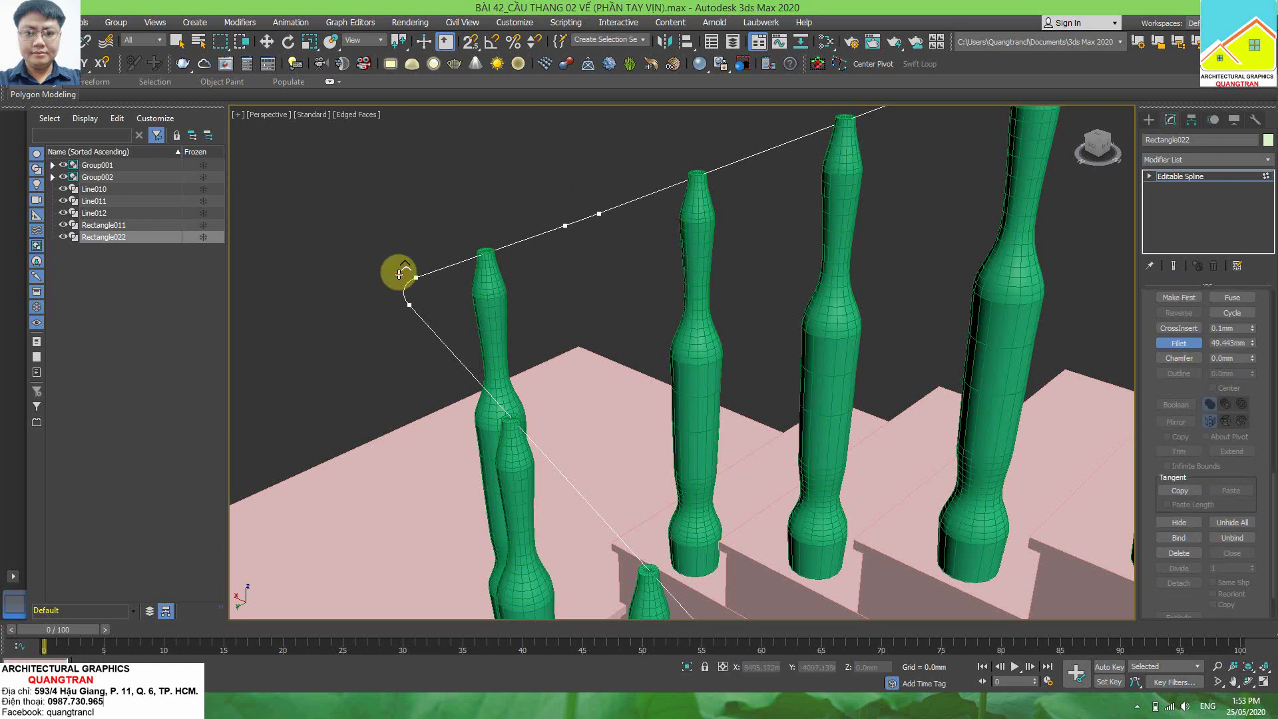
pyautogui.moveTo(394, 280); pyautogui.dragTo(400, 264)
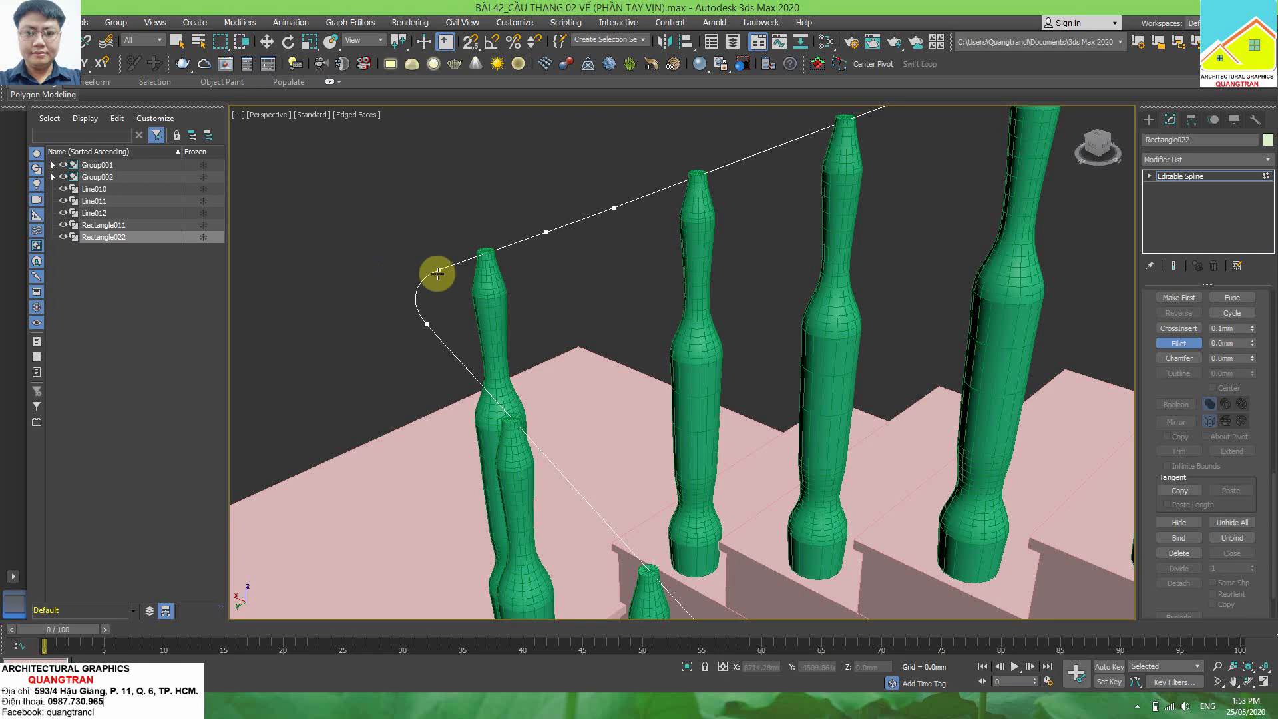
pyautogui.scroll(-3, 453, 277)
pyautogui.scroll(-2, 491, 287)
pyautogui.scroll(-5, 532, 334)
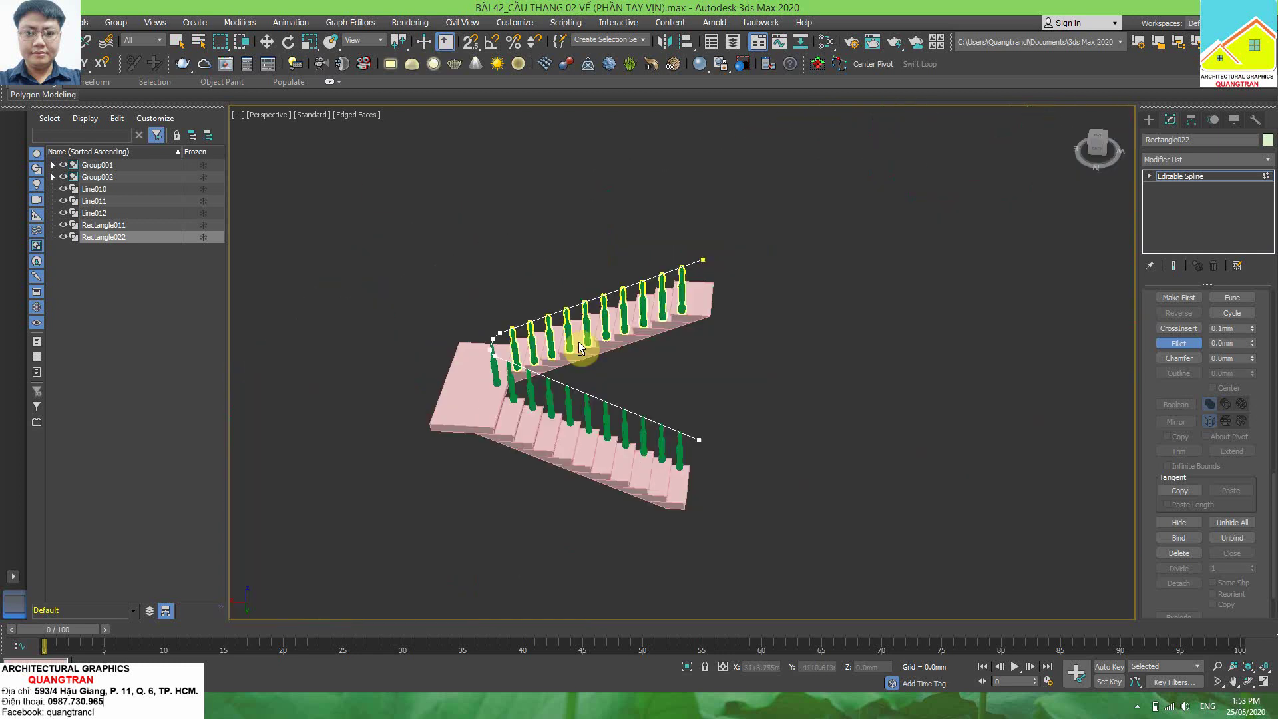
pyautogui.scroll(-1, 572, 336)
# - Switch to the Top view and box-select every part of the staircase
pyautogui.moveTo(625, 313)
pyautogui.keyDown('alt'); pyautogui.mouseDown(button='middle')
pyautogui.moveTo(648, 282)
pyautogui.moveTo(677, 290)
pyautogui.moveTo(604, 353)
pyautogui.moveTo(522, 173)
pyautogui.moveTo(518, 307)
pyautogui.moveTo(1092, 228)
pyautogui.mouseUp(button='middle'); pyautogui.keyUp('alt')
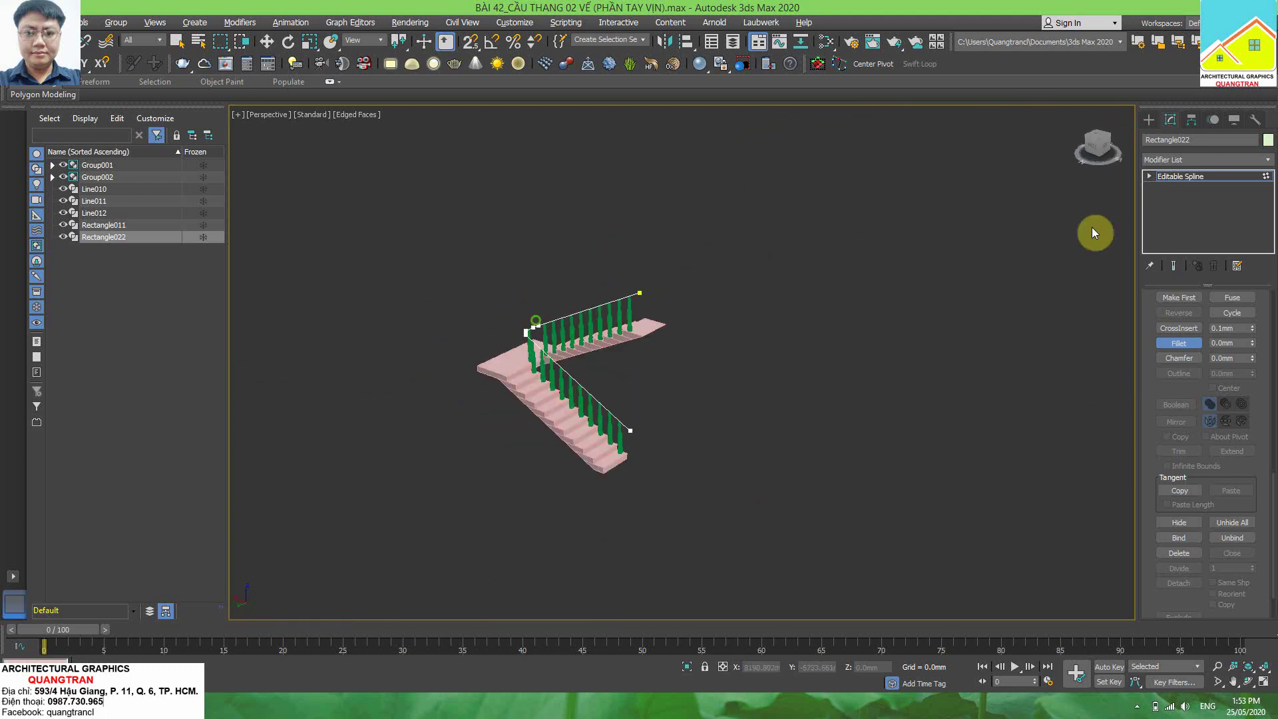
pyautogui.click(1150, 176)
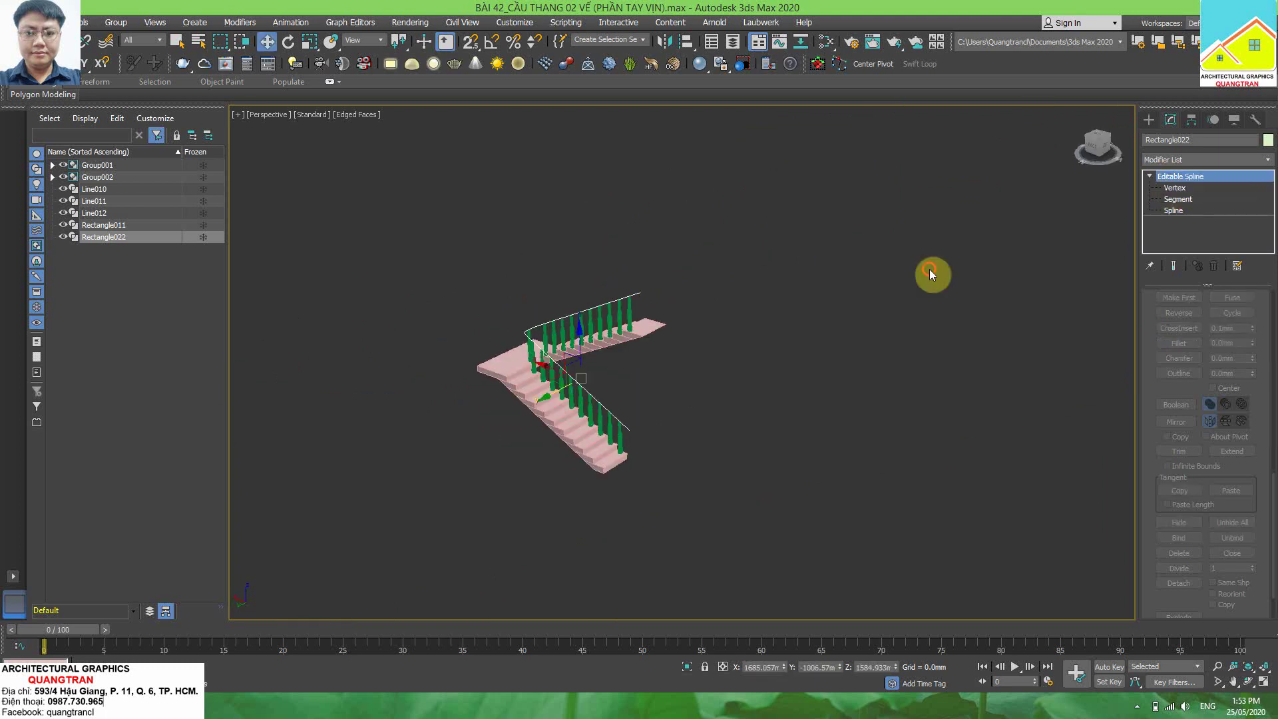
pyautogui.click(674, 353)
pyautogui.moveTo(674, 352); pyautogui.dragTo(692, 457, button='middle')
pyautogui.scroll(2, 694, 405)
pyautogui.scroll(-3, 708, 374)
pyautogui.scroll(3, 683, 379)
pyautogui.scroll(-3, 690, 362)
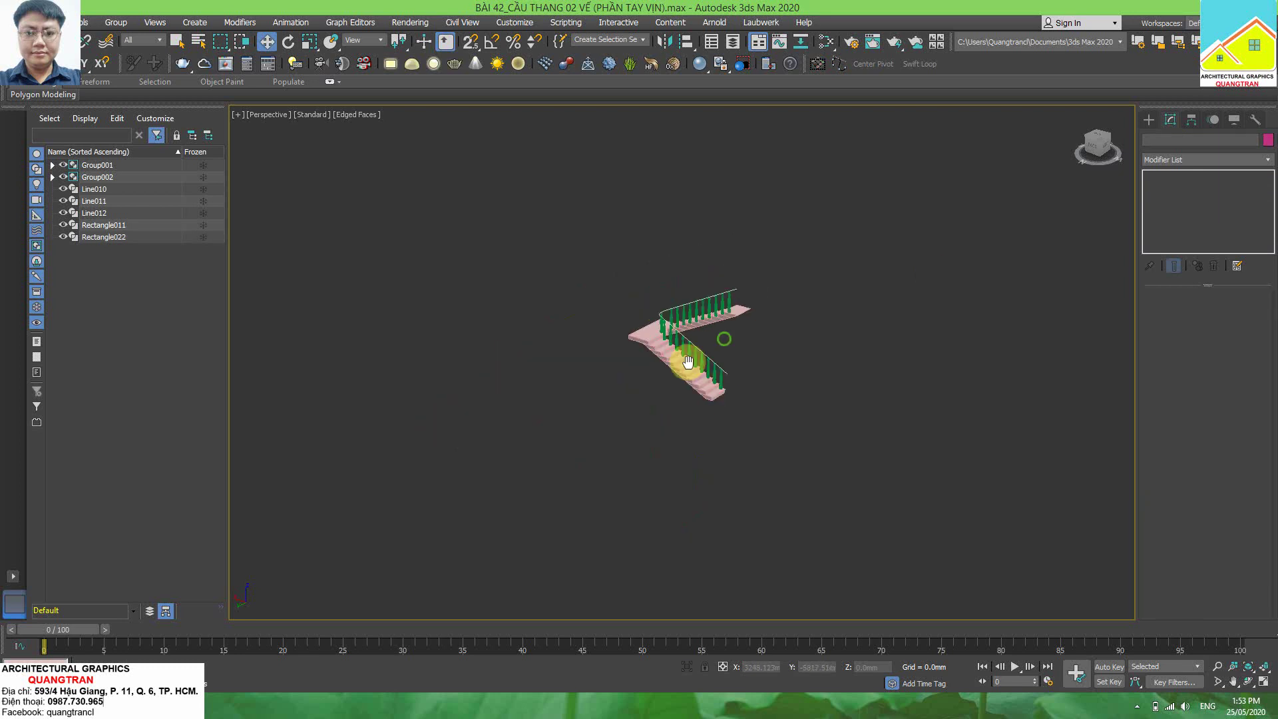
pyautogui.scroll(-2, 704, 342)
pyautogui.press('t')
pyautogui.moveTo(707, 342); pyautogui.dragTo(604, 362, button='middle')
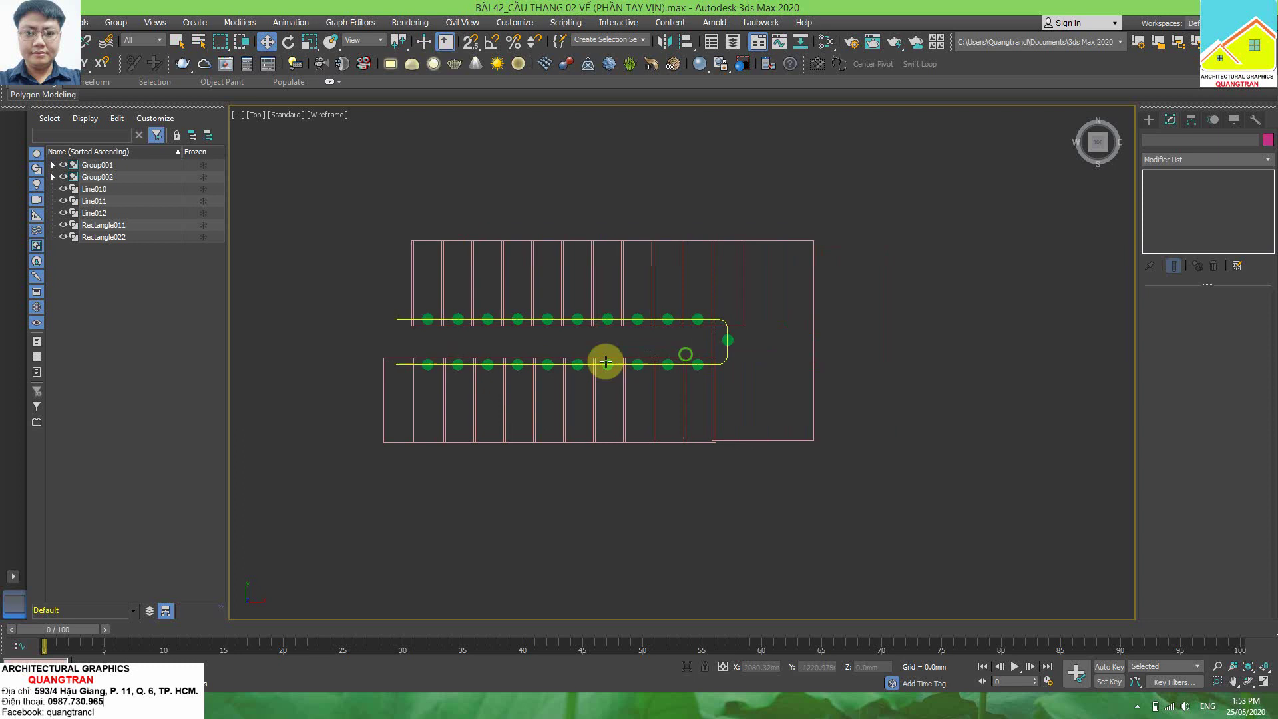
pyautogui.scroll(-3, 668, 333)
pyautogui.moveTo(824, 237); pyautogui.dragTo(478, 428)
# - Shift-drag the staircase down along Y to create 2 copies
pyautogui.scroll(-3, 587, 428)
pyautogui.moveTo(632, 378); pyautogui.dragTo(637, 316, button='middle')
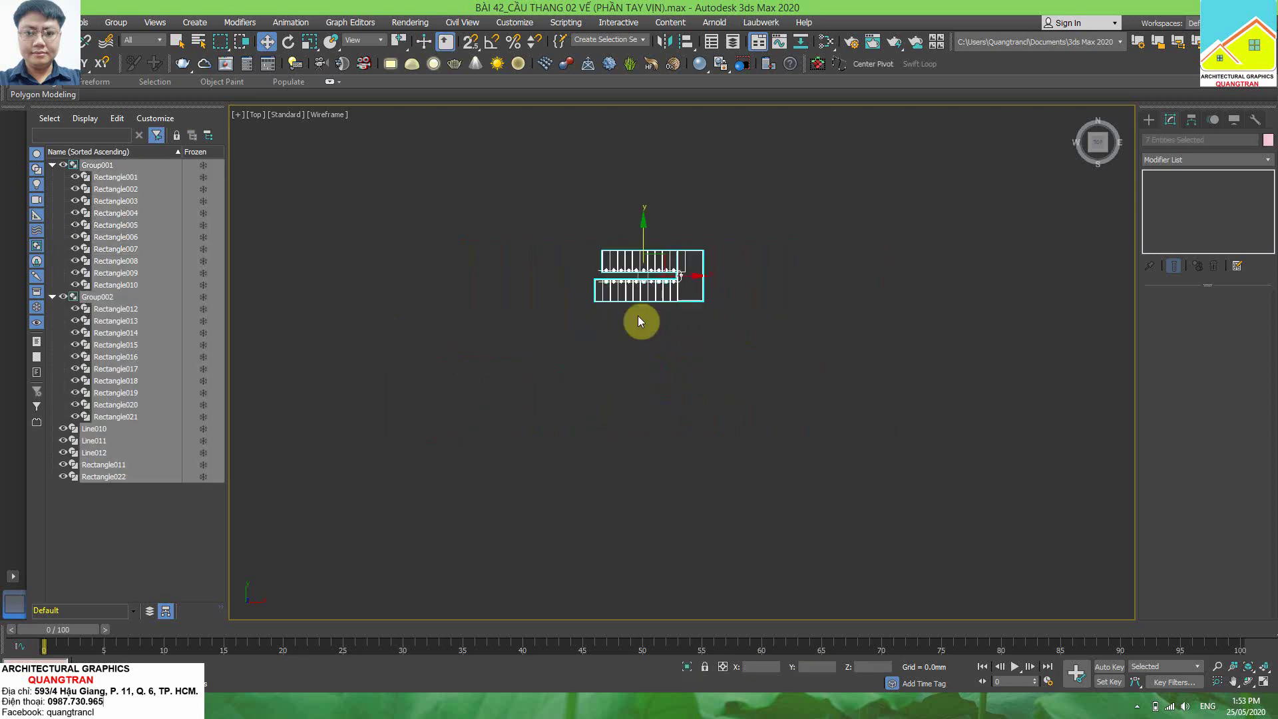
pyautogui.keyDown('shift'); pyautogui.moveTo(645, 236); pyautogui.dragTo(650, 337); pyautogui.keyUp('shift')
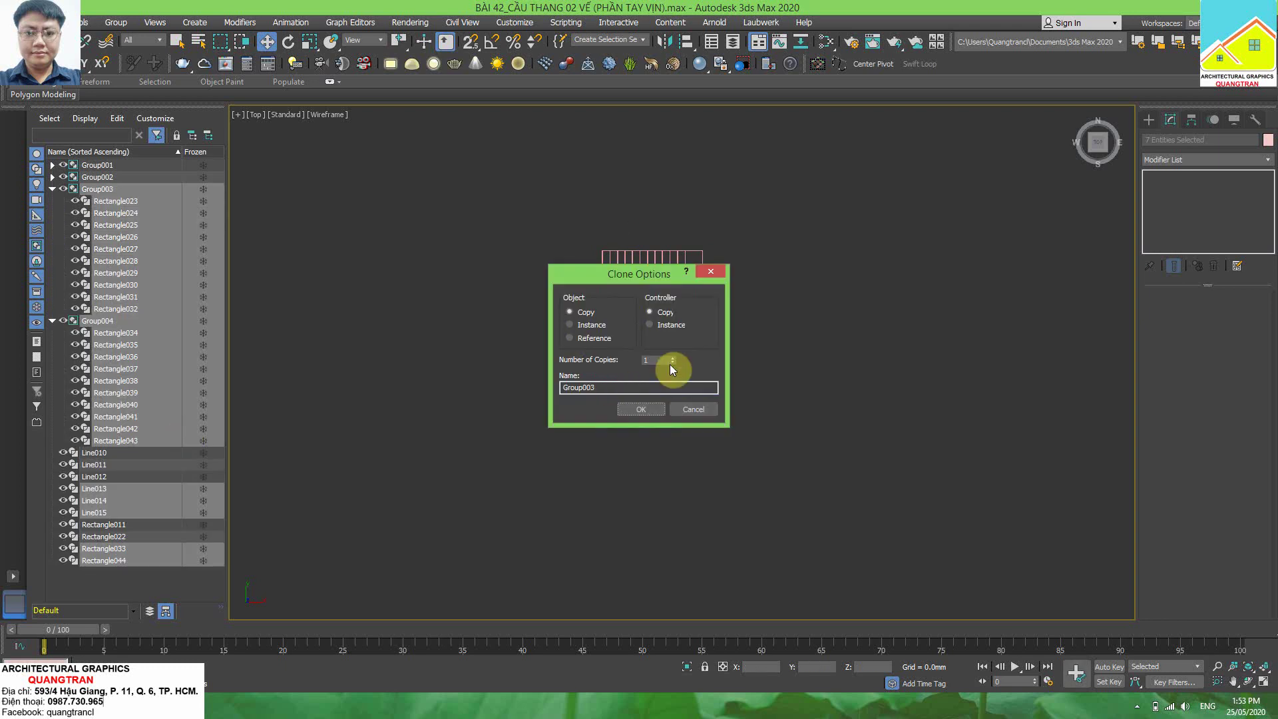
pyautogui.click(641, 408)
pyautogui.click(793, 369)
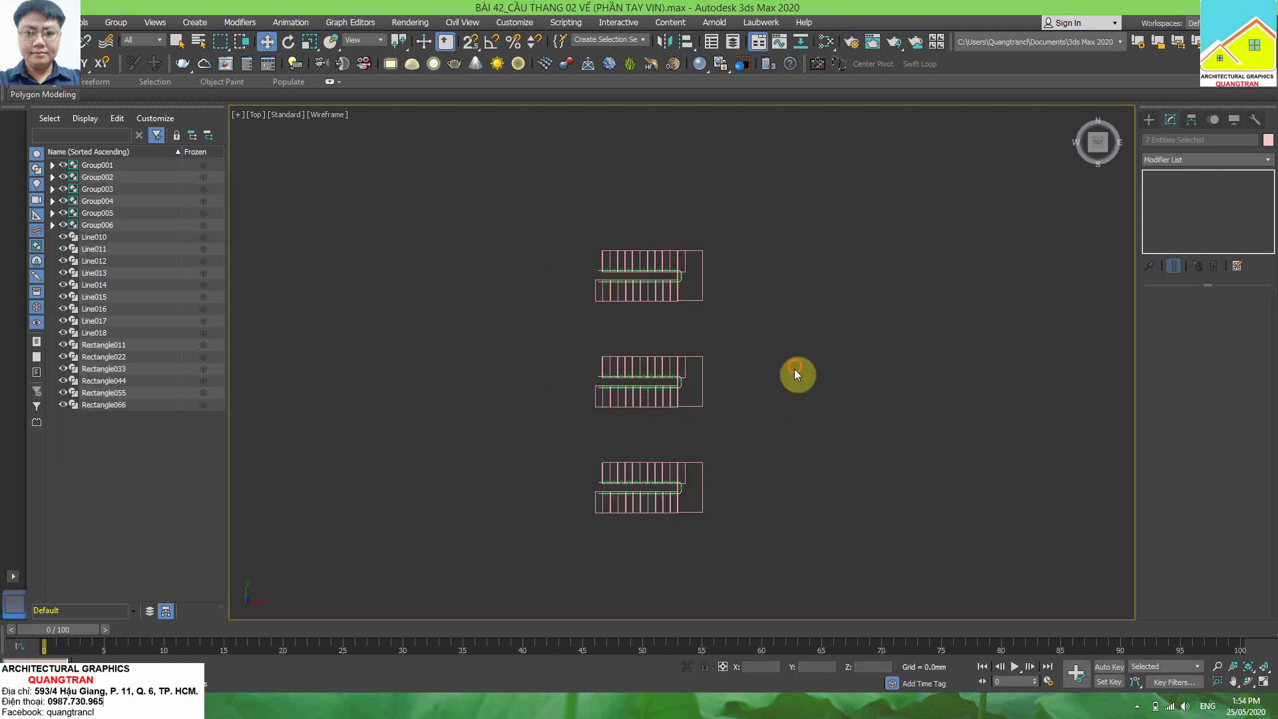
# - In the Perspective view, set shading to Clay with edged faces and zoom in on the staircases
pyautogui.press('p')
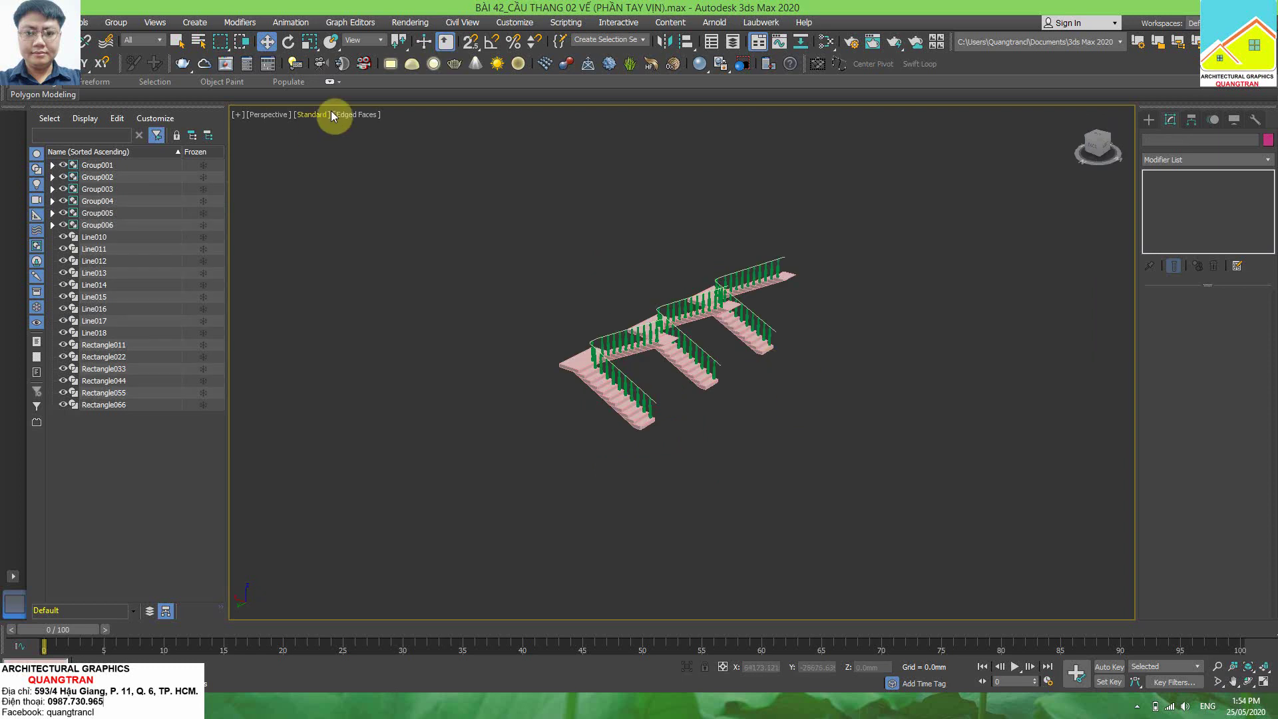
pyautogui.click(331, 113)
pyautogui.click(377, 201)
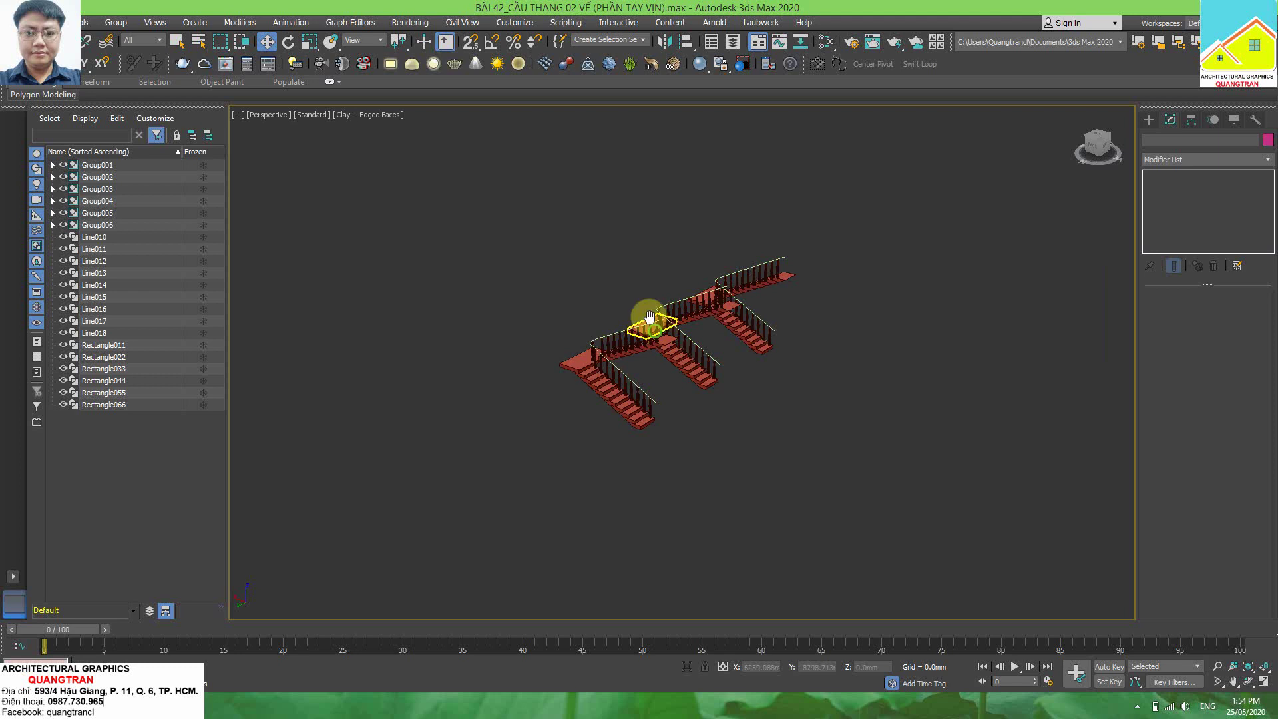
pyautogui.scroll(3, 656, 344)
pyautogui.scroll(2, 652, 340)
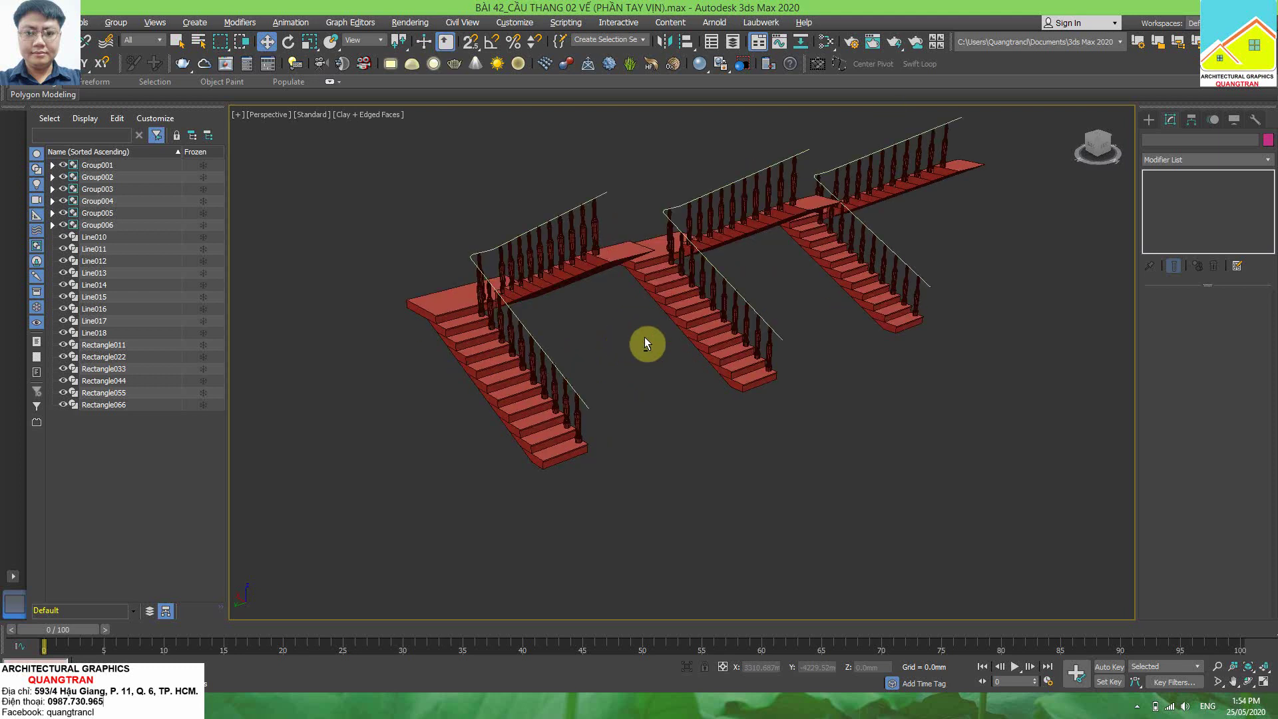
pyautogui.scroll(3, 565, 386)
pyautogui.scroll(2, 672, 346)
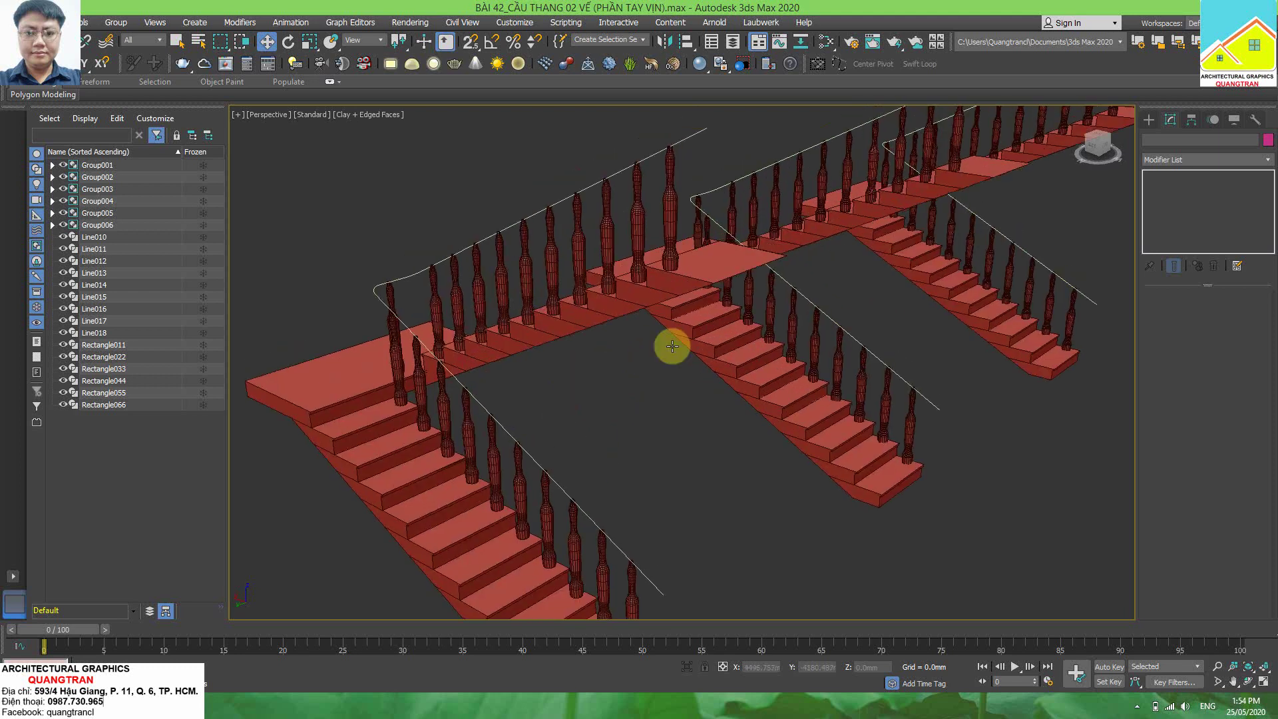
pyautogui.scroll(-5, 673, 346)
pyautogui.scroll(5, 645, 532)
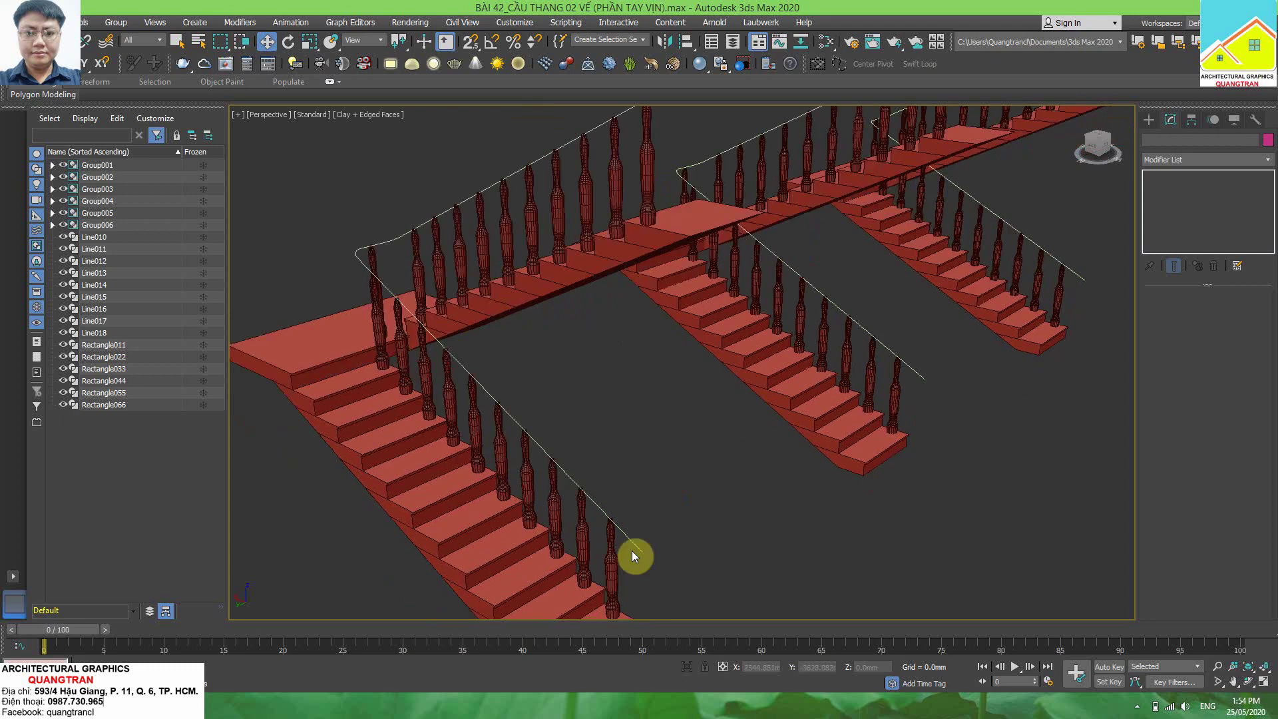
# - Enable Rectangle022's handrail spline in renderer and viewport with 55 mm radial thickness
pyautogui.click(632, 553)
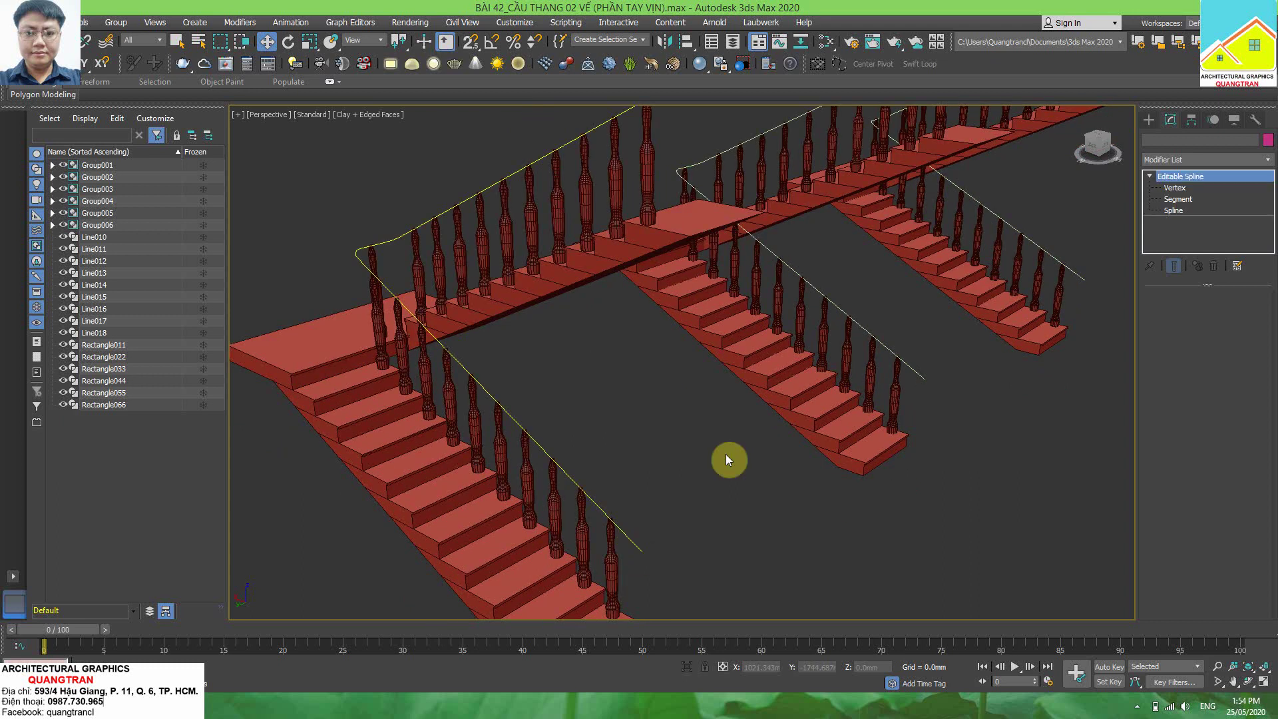
pyautogui.click(177, 41)
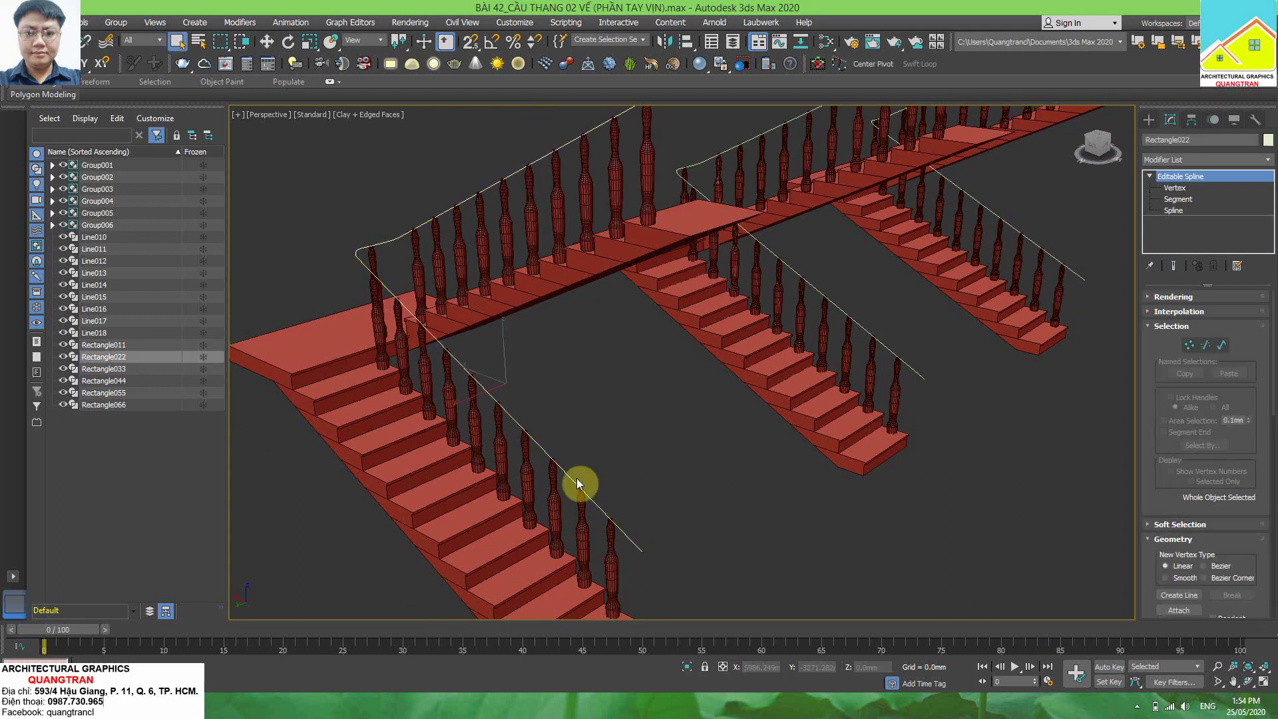
pyautogui.click(1162, 297)
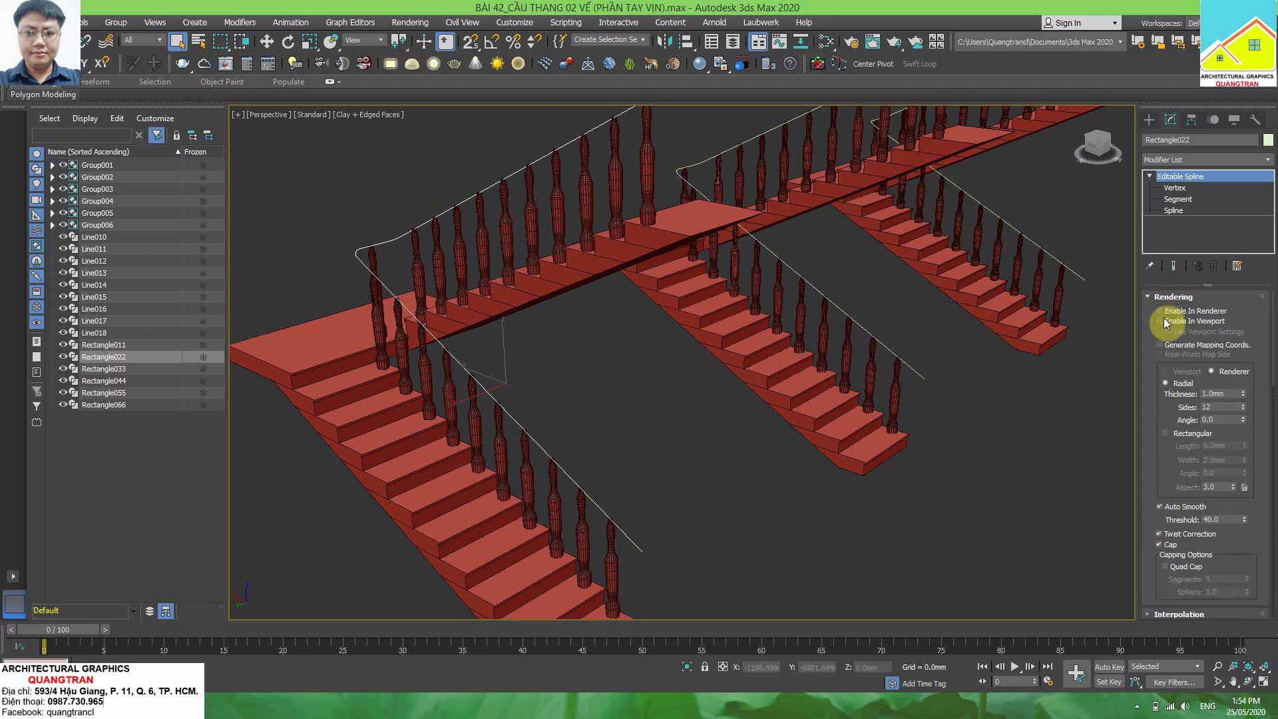
pyautogui.click(1162, 321)
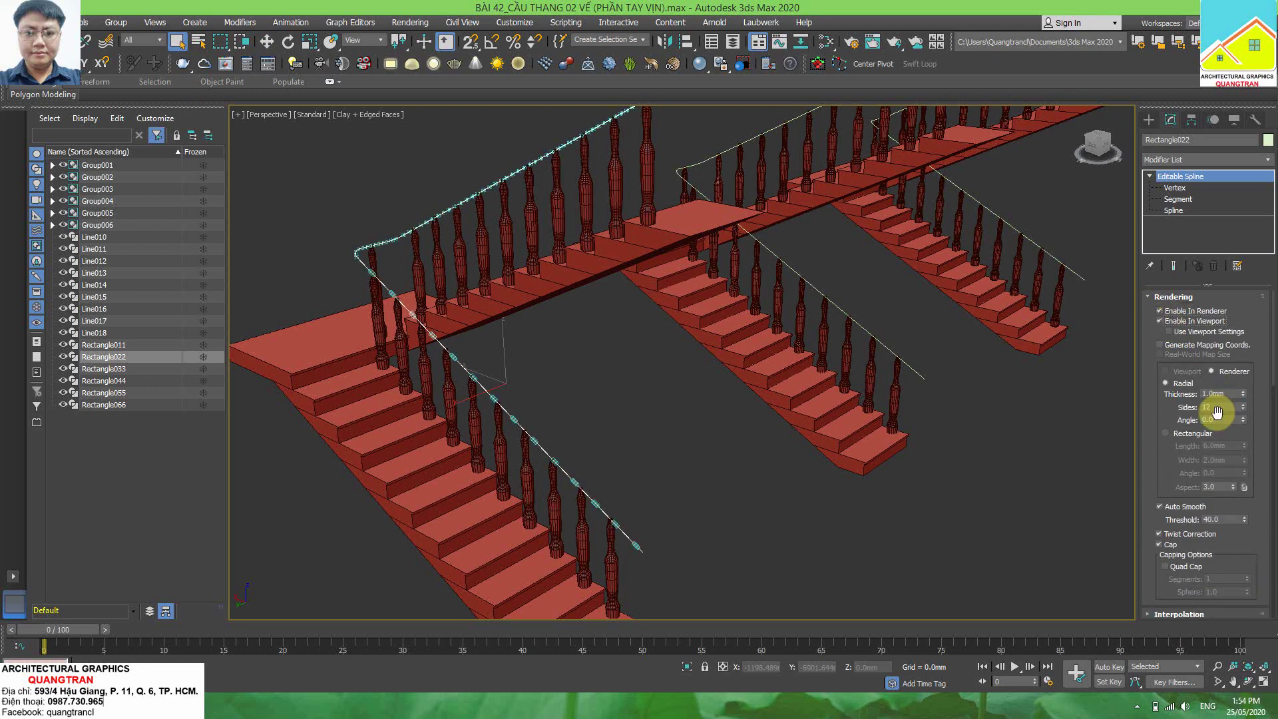
pyautogui.moveTo(1225, 393); pyautogui.dragTo(1194, 392)
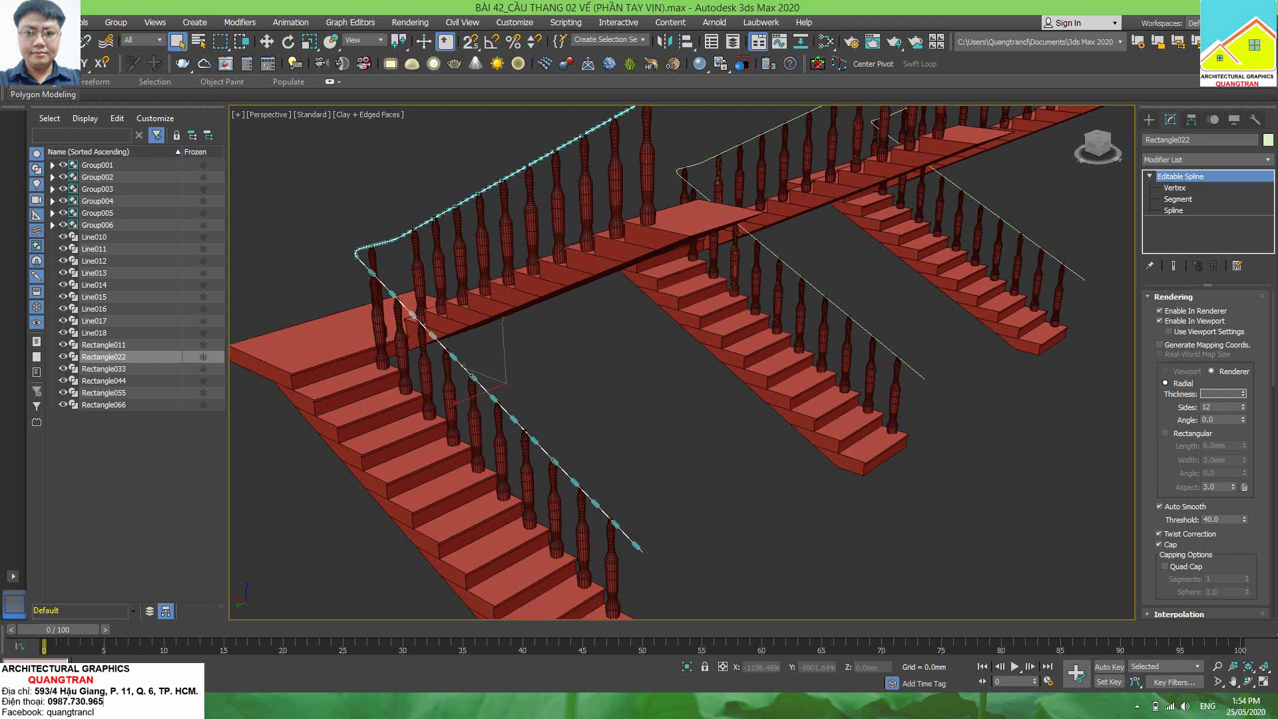
pyautogui.write('55')
pyautogui.press('Return')
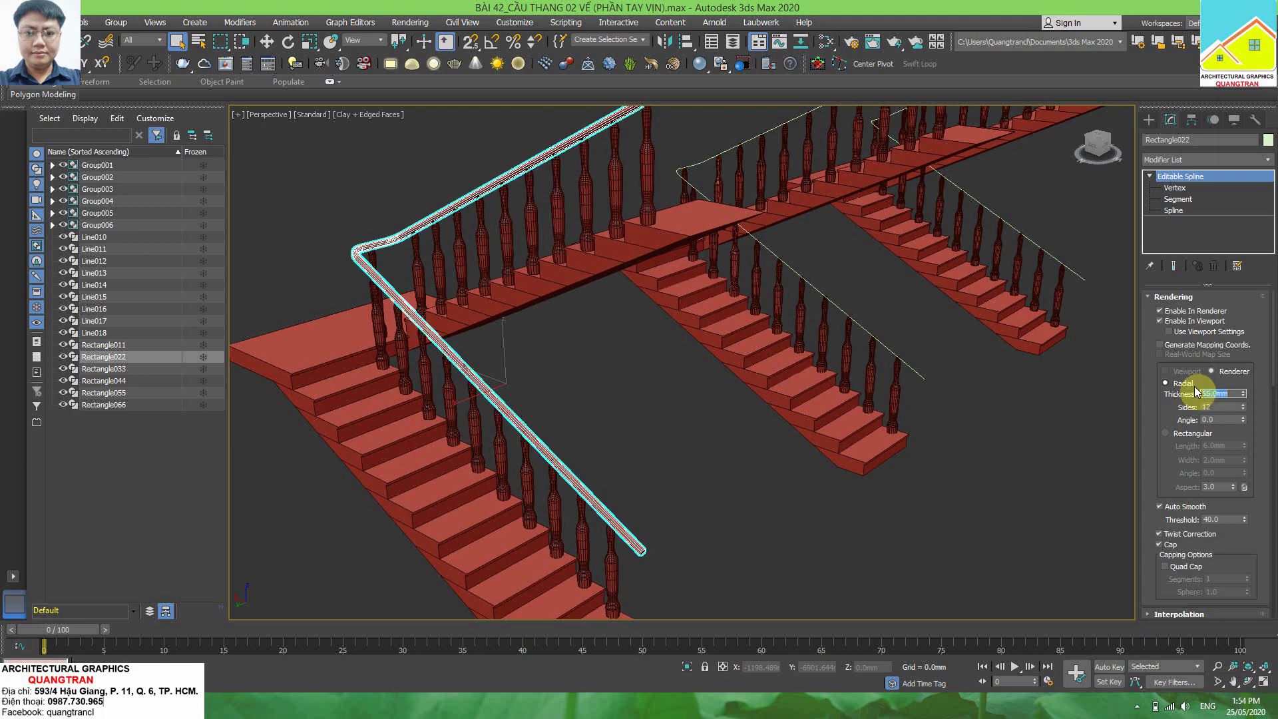
# - Deselect and reselect the handrail, then orbit out to an overview of all staircases
pyautogui.click(671, 494)
pyautogui.scroll(4, 531, 449)
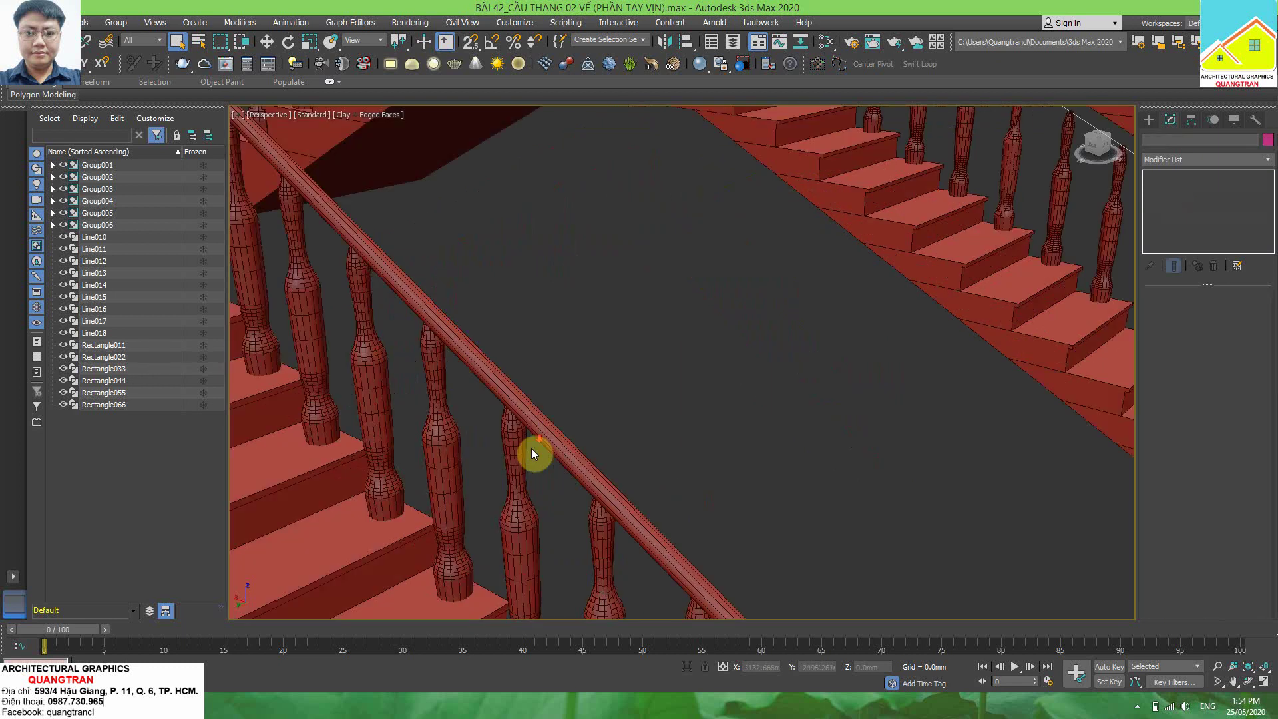
pyautogui.scroll(-3, 531, 448)
pyautogui.click(537, 435)
pyautogui.scroll(-5, 536, 434)
pyautogui.moveTo(534, 434)
pyautogui.keyDown('alt'); pyautogui.mouseDown(button='middle')
pyautogui.moveTo(550, 317)
pyautogui.moveTo(579, 377)
pyautogui.moveTo(522, 334)
pyautogui.moveTo(544, 373)
pyautogui.moveTo(579, 374)
pyautogui.moveTo(677, 456)
pyautogui.mouseUp(button='middle'); pyautogui.keyUp('alt')
# - Select Rectangle044, the second staircase's handrail path
pyautogui.click(599, 399)
pyautogui.scroll(2, 639, 399)
pyautogui.scroll(3, 613, 370)
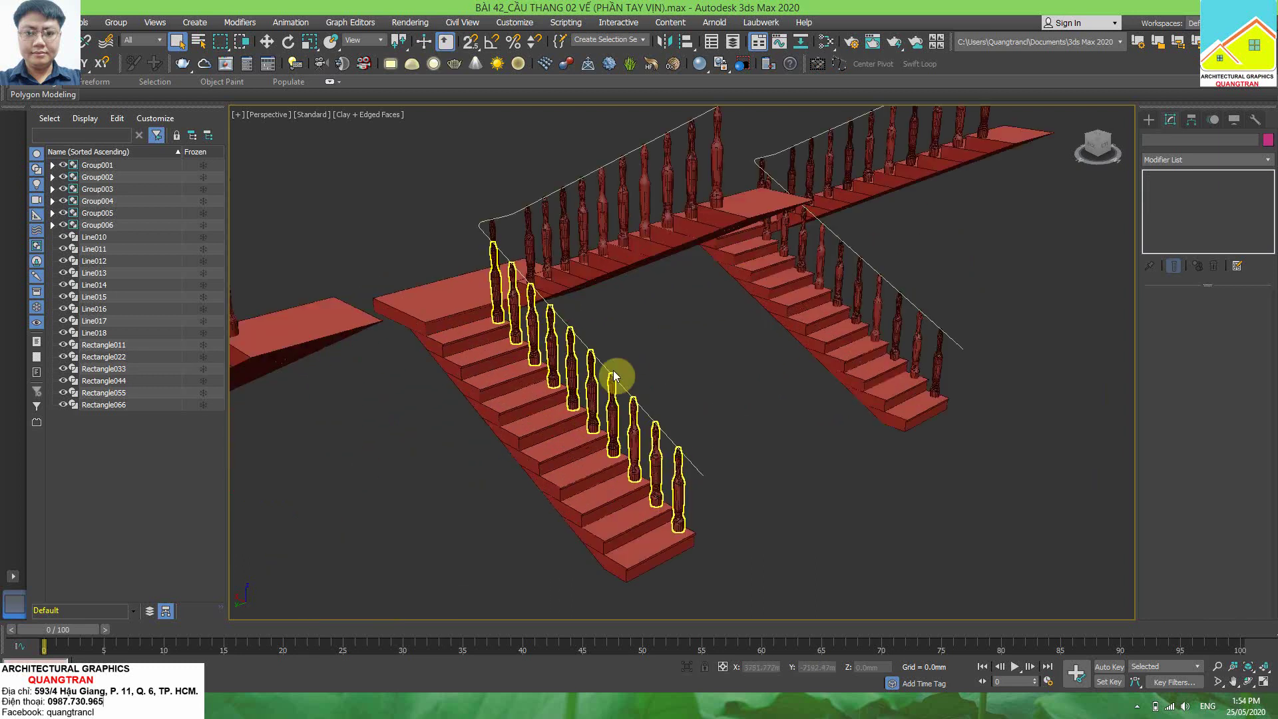
pyautogui.scroll(3, 606, 366)
pyautogui.click(597, 363)
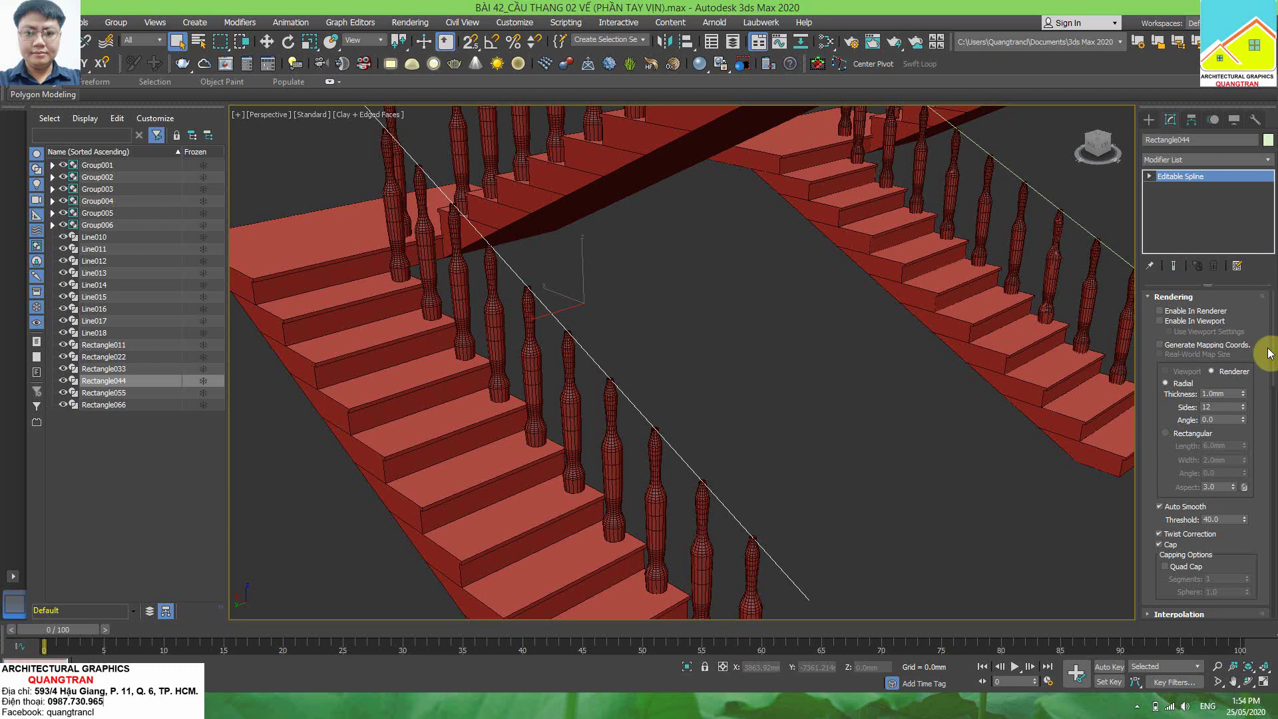
pyautogui.moveTo(892, 455); pyautogui.dragTo(890, 422, button='middle')
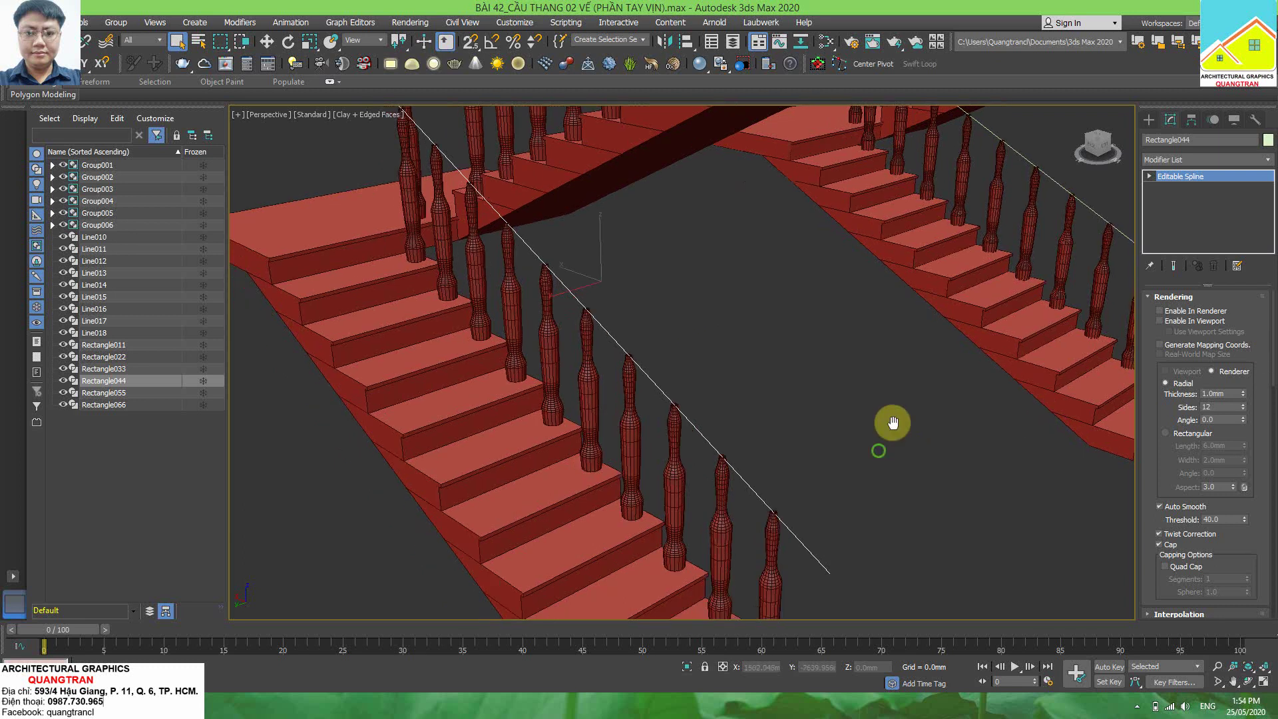
# - Give the rail a viewport-enabled rectangular section with Length 50 mm and Width 50 mm
pyautogui.click(1199, 436)
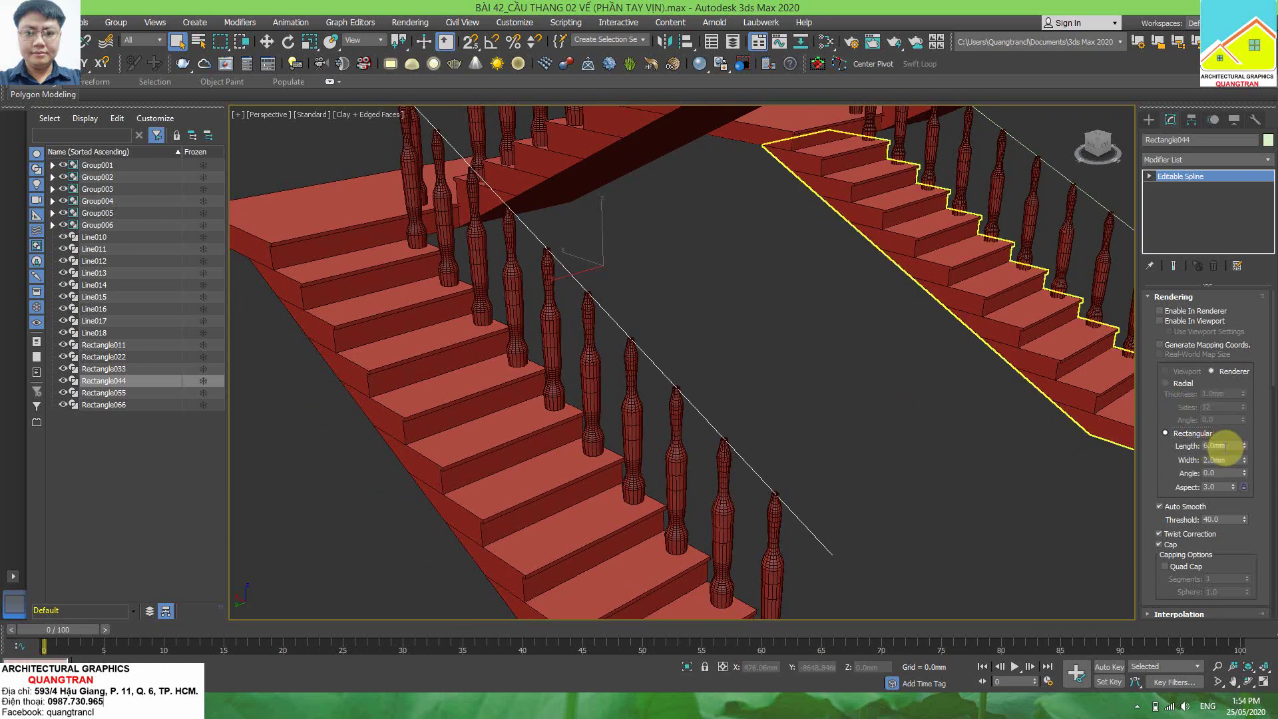
pyautogui.keyDown('alt'); pyautogui.moveTo(1084, 456); pyautogui.dragTo(1178, 422, button='middle'); pyautogui.keyUp('alt')
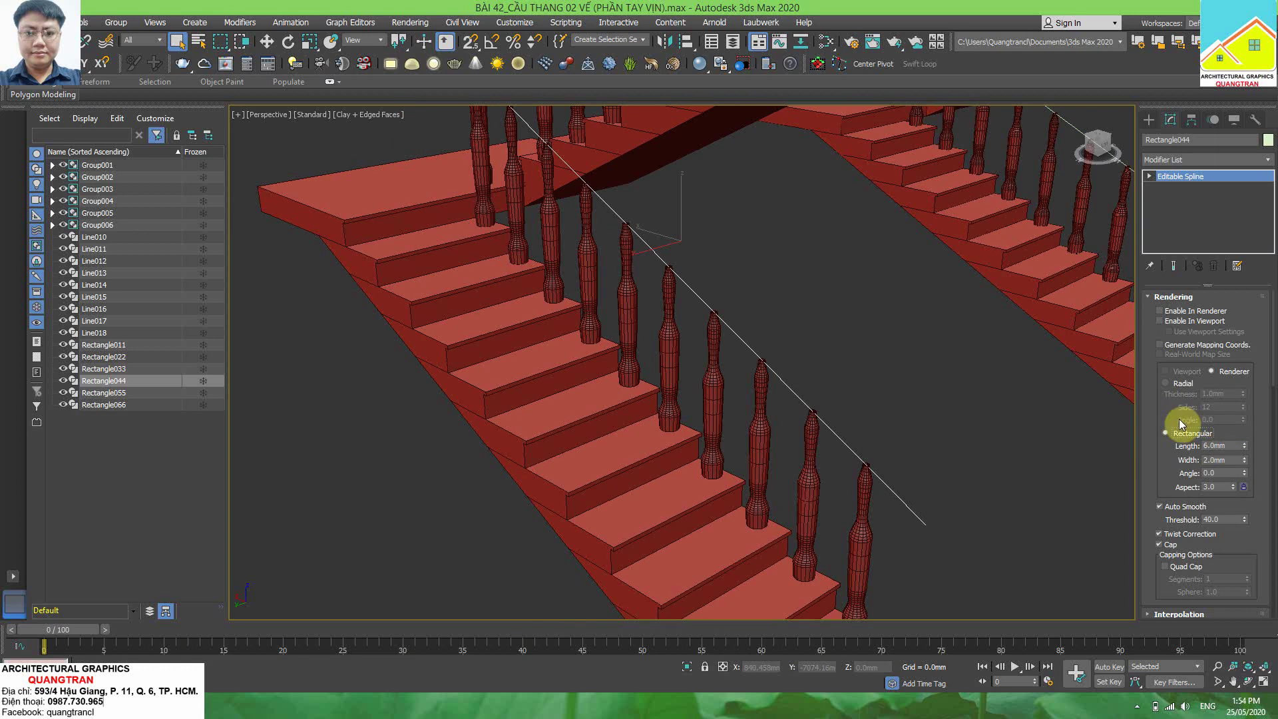
pyautogui.click(1159, 322)
pyautogui.doubleClick(1222, 445)
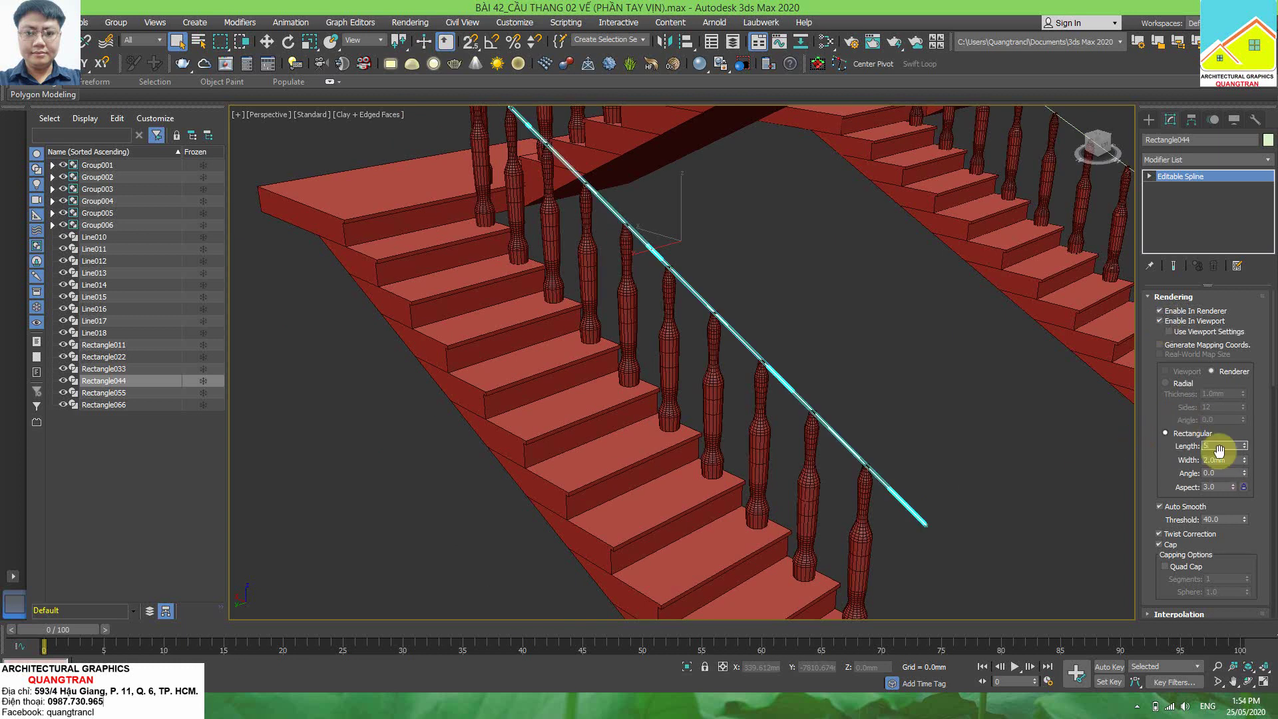
pyautogui.write('50')
pyautogui.press('Tab')
pyautogui.write('50')
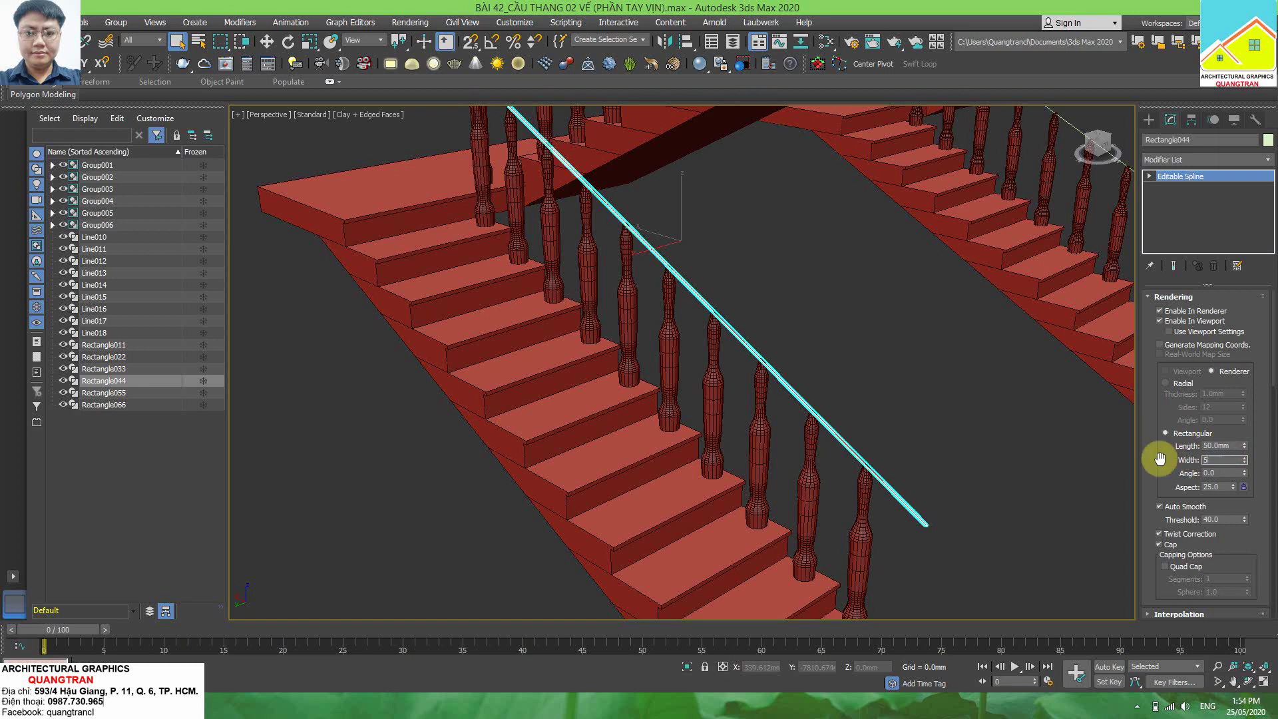
pyautogui.press('Return')
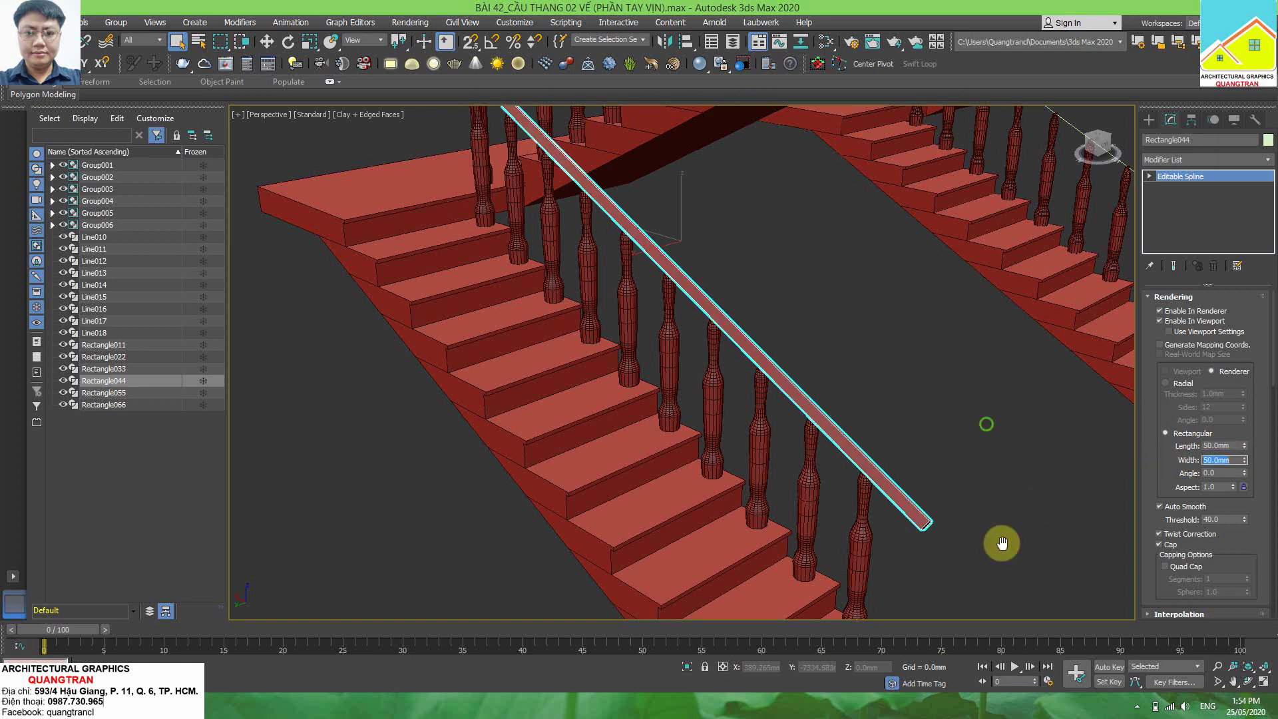
# - Orbit around the finished square handrail and deselect it
pyautogui.keyDown('alt'); pyautogui.moveTo(1001, 542); pyautogui.dragTo(704, 471, button='middle'); pyautogui.keyUp('alt')
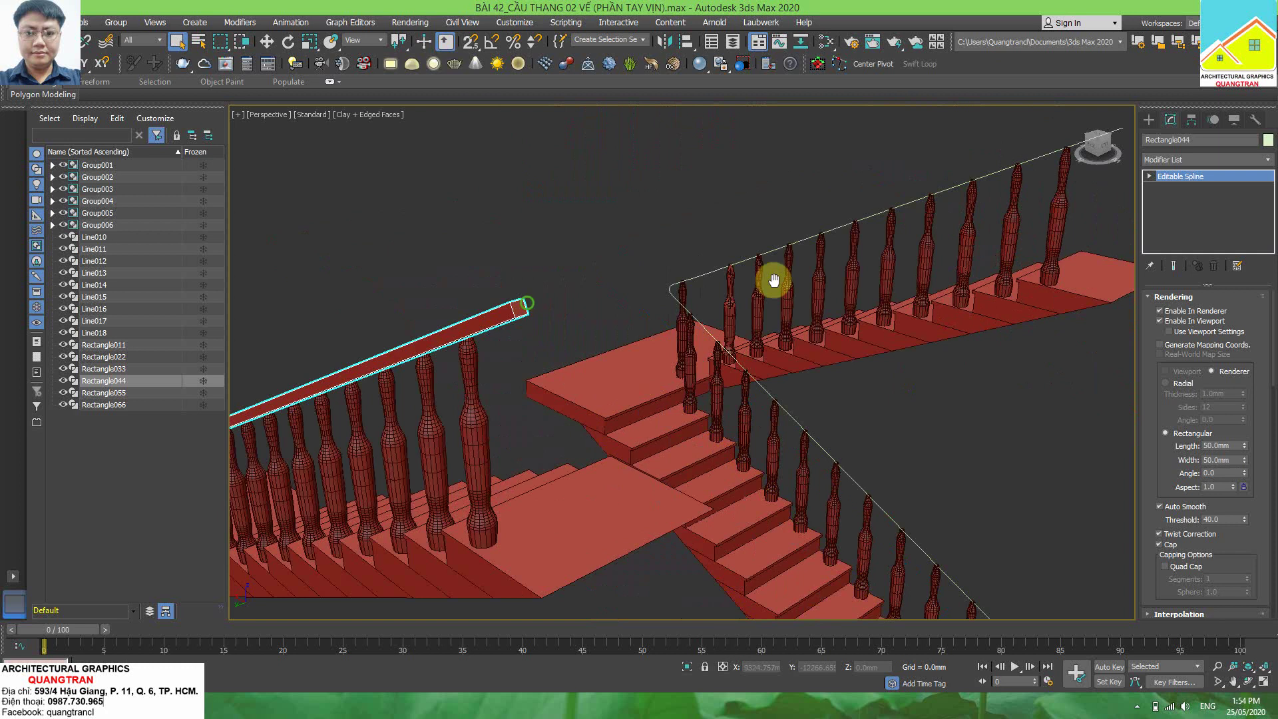
pyautogui.keyDown('alt'); pyautogui.moveTo(770, 279); pyautogui.dragTo(770, 337, button='middle'); pyautogui.keyUp('alt')
pyautogui.scroll(-3, 857, 367)
pyautogui.moveTo(856, 362)
pyautogui.keyDown('alt'); pyautogui.mouseDown(button='middle')
pyautogui.moveTo(884, 386)
pyautogui.moveTo(744, 353)
pyautogui.moveTo(840, 373)
pyautogui.moveTo(736, 316)
pyautogui.moveTo(757, 314)
pyautogui.mouseUp(button='middle'); pyautogui.keyUp('alt')
pyautogui.click(836, 374)
pyautogui.scroll(3, 764, 389)
pyautogui.scroll(-3, 761, 389)
pyautogui.scroll(5, 736, 316)
# - Switch to the Left view in shaded display, framed over the staircases
pyautogui.scroll(-2, 670, 313)
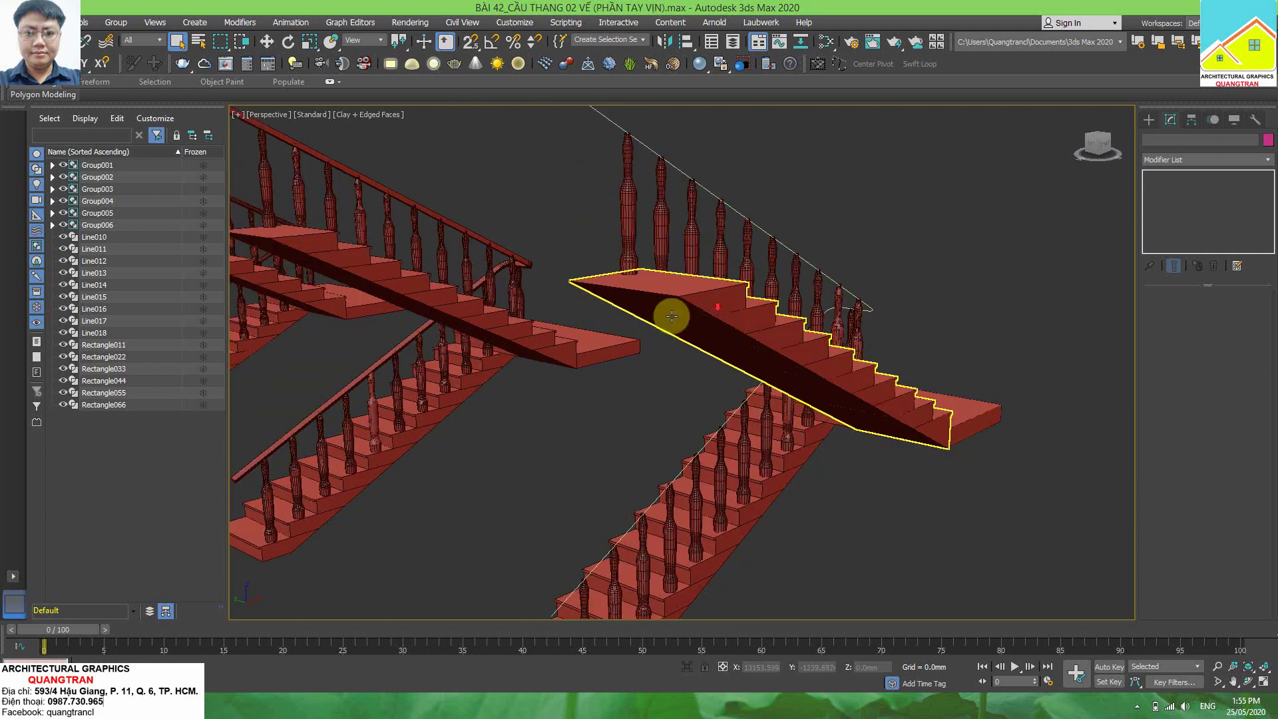
pyautogui.scroll(-4, 705, 357)
pyautogui.press('l')
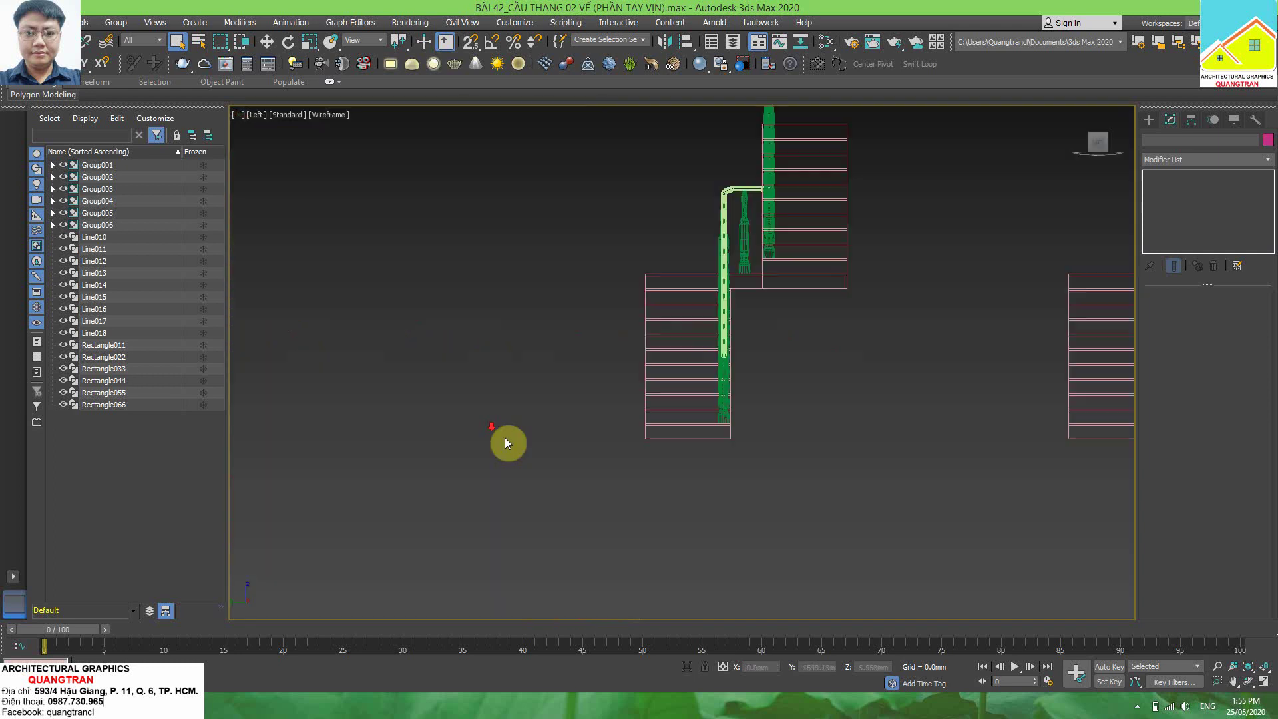
pyautogui.scroll(-2, 533, 433)
pyautogui.scroll(-5, 671, 423)
pyautogui.scroll(4, 671, 423)
pyautogui.moveTo(753, 310); pyautogui.dragTo(695, 286, button='middle')
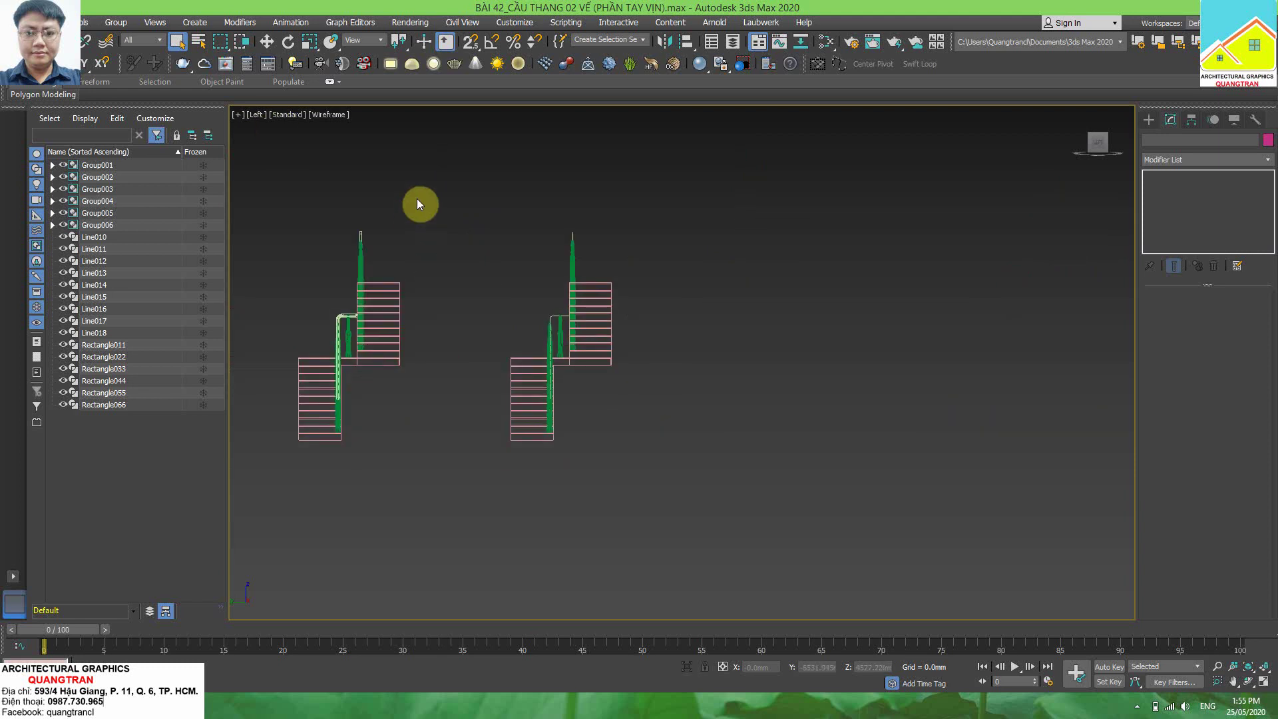
pyautogui.press('F3')
pyautogui.moveTo(654, 276); pyautogui.dragTo(682, 287, button='middle')
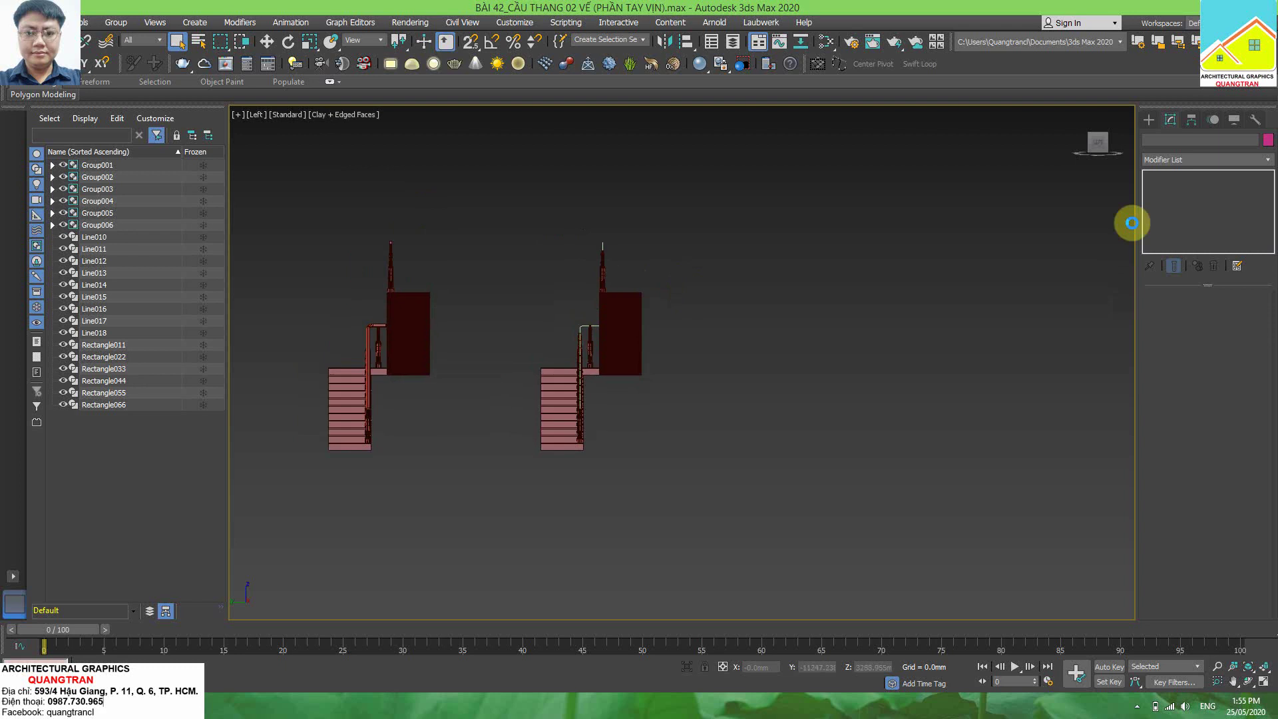
# - Draw a small rectangle, Rectangle067, beside the right staircase
pyautogui.click(1149, 119)
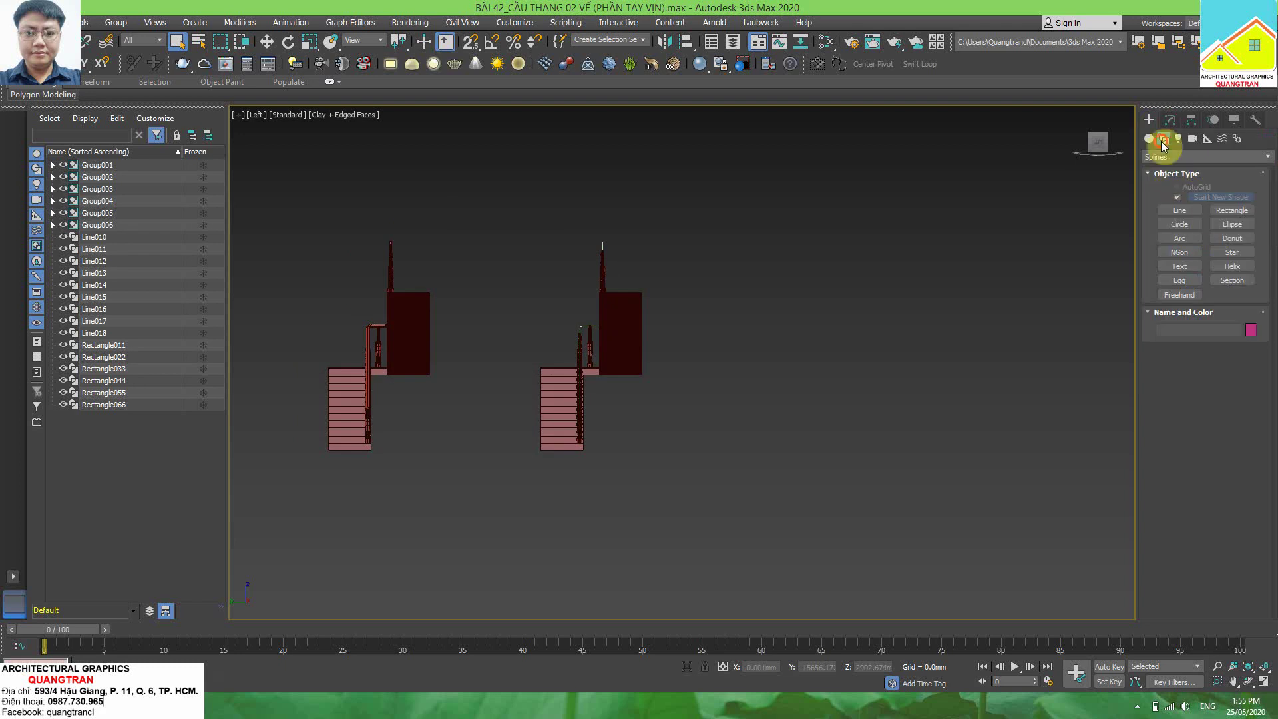
pyautogui.click(1232, 210)
pyautogui.moveTo(637, 402); pyautogui.dragTo(665, 355, button='middle')
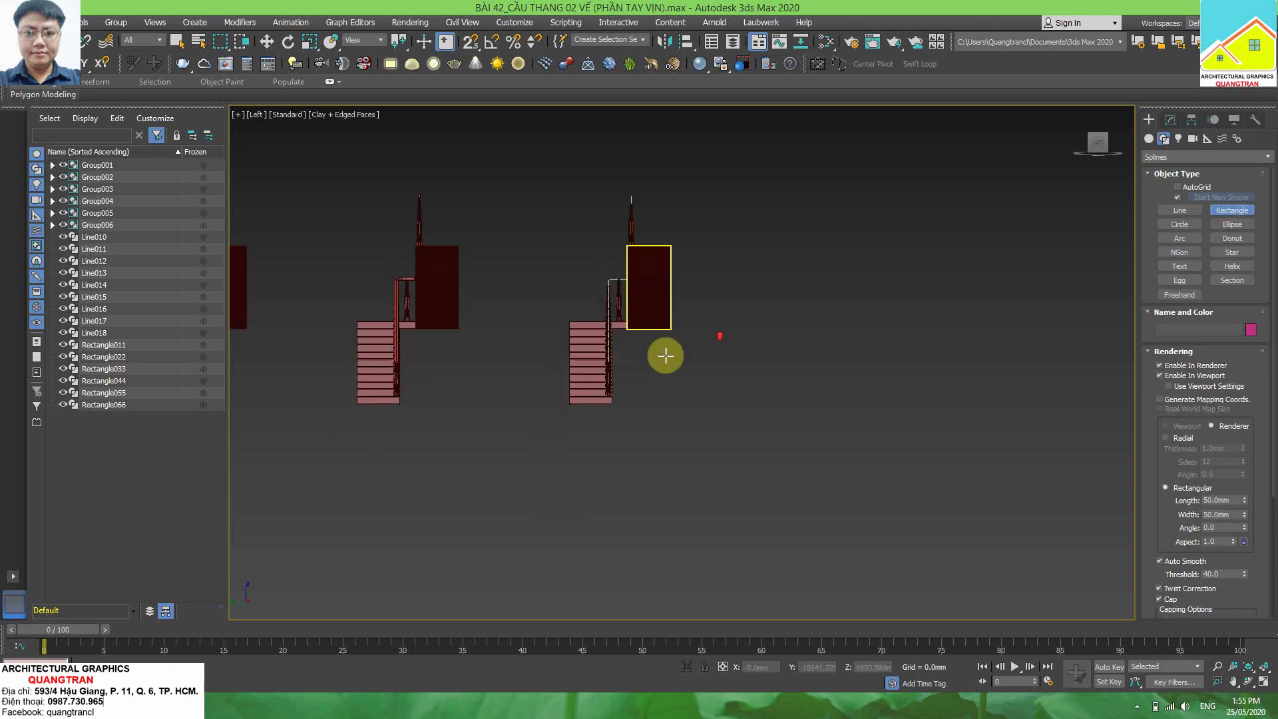
pyautogui.scroll(3, 666, 355)
pyautogui.scroll(2, 685, 448)
pyautogui.moveTo(674, 432); pyautogui.dragTo(700, 473)
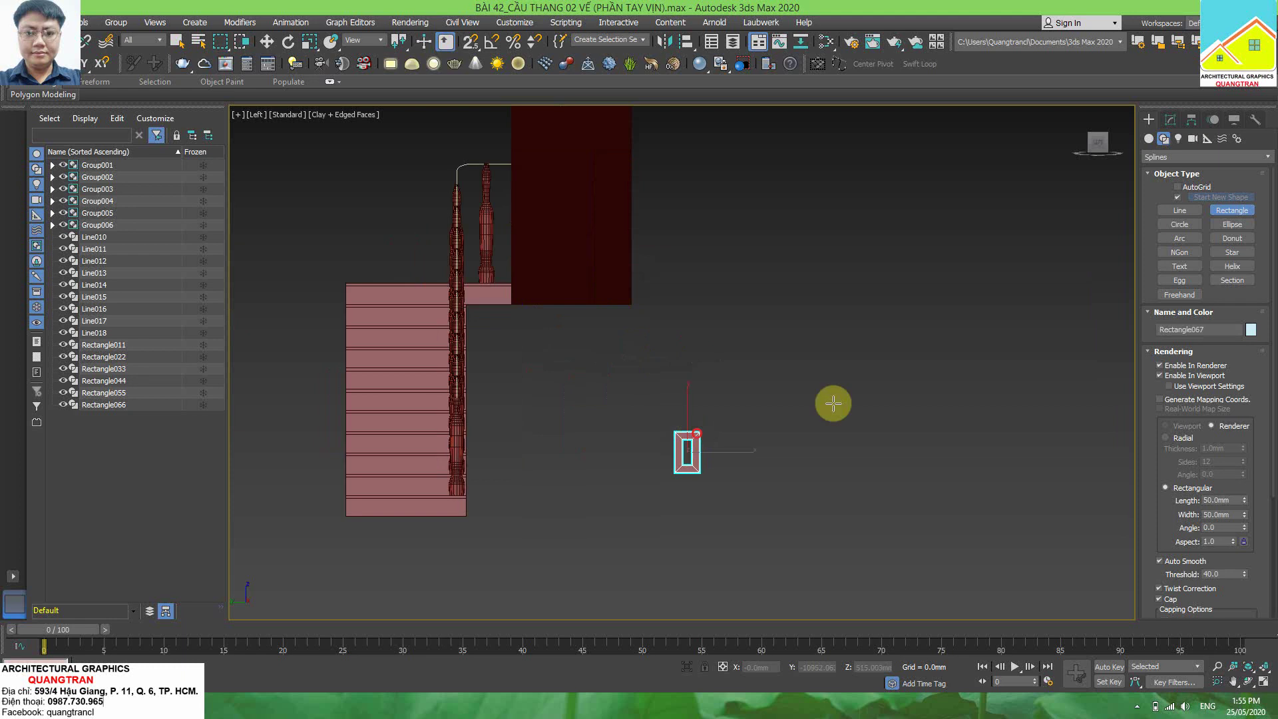
pyautogui.click(1164, 140)
# - Uncheck Enable In Renderer and Enable In Viewport and collapse the Rendering rollout
pyautogui.click(1166, 118)
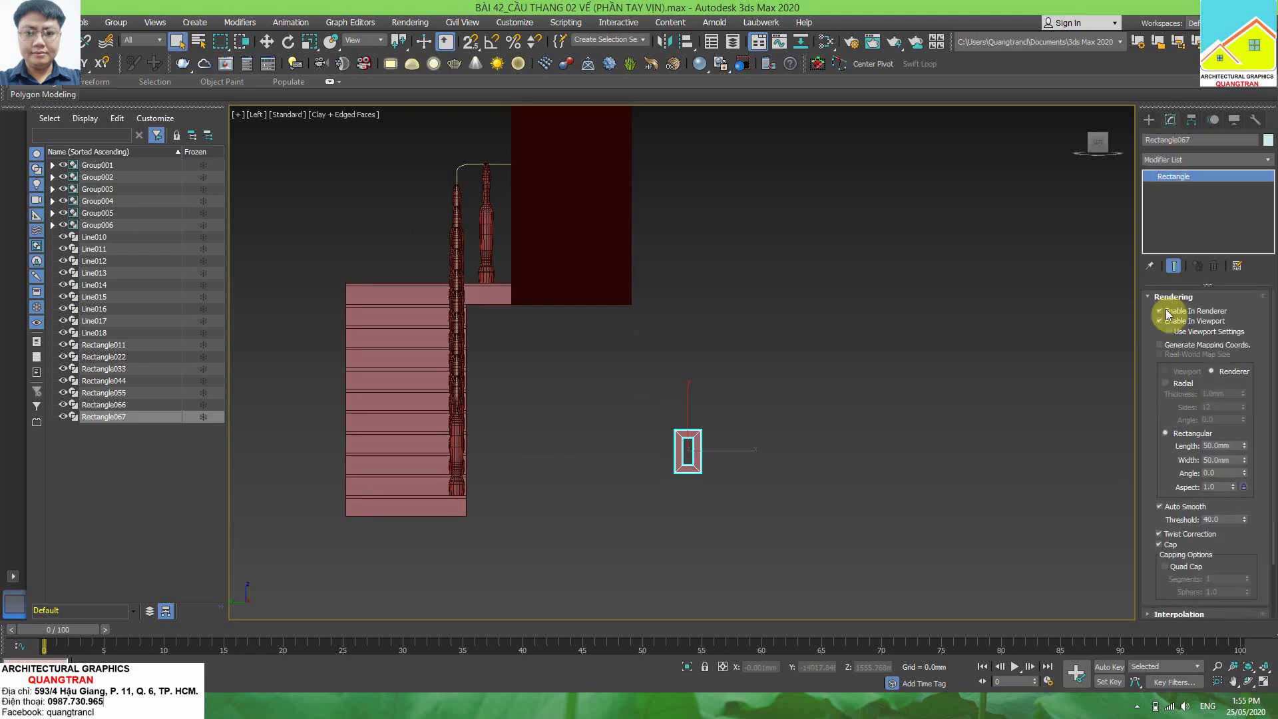
pyautogui.click(1158, 320)
pyautogui.click(1158, 321)
pyautogui.scroll(-5, 1015, 386)
pyautogui.scroll(2, 971, 412)
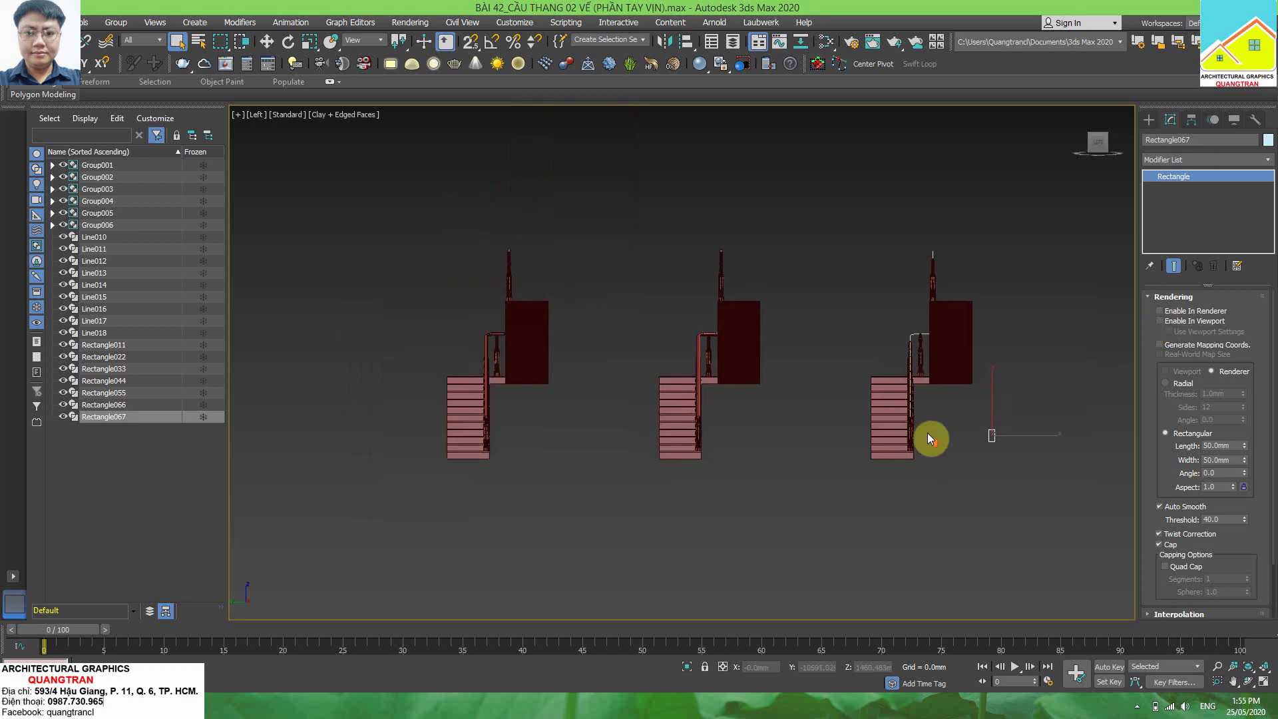
pyautogui.scroll(3, 905, 429)
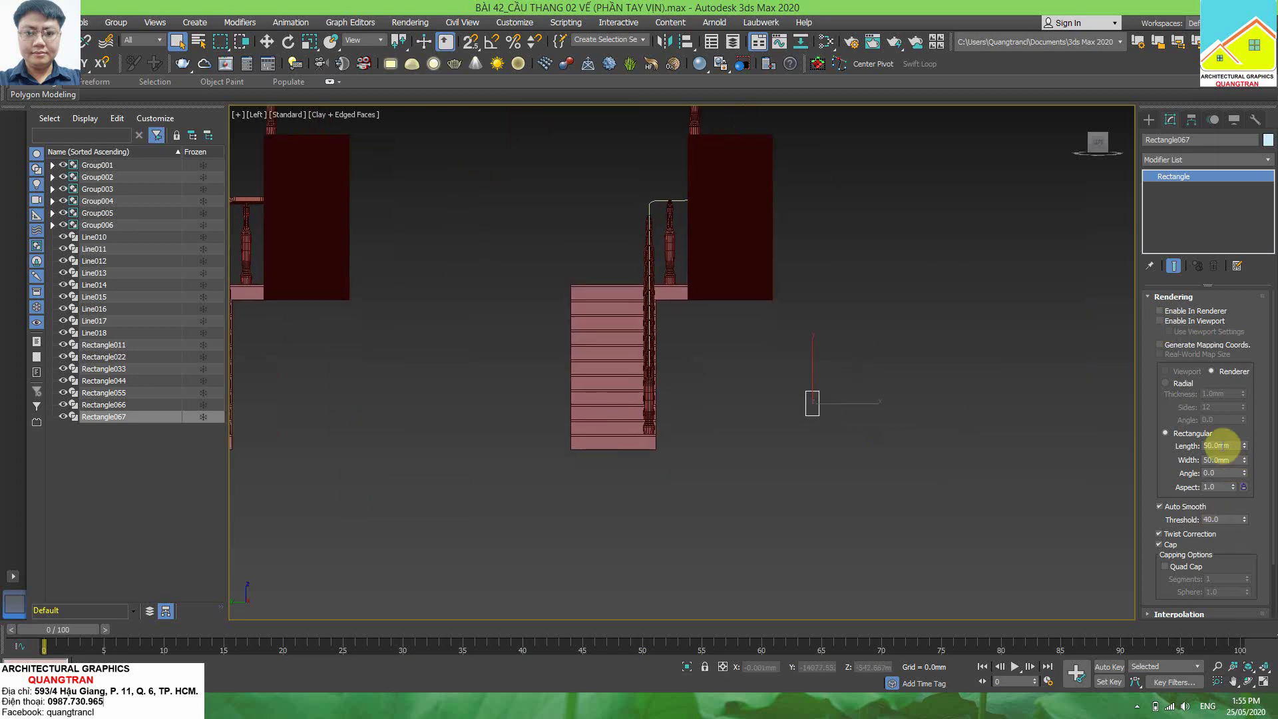
pyautogui.click(1162, 297)
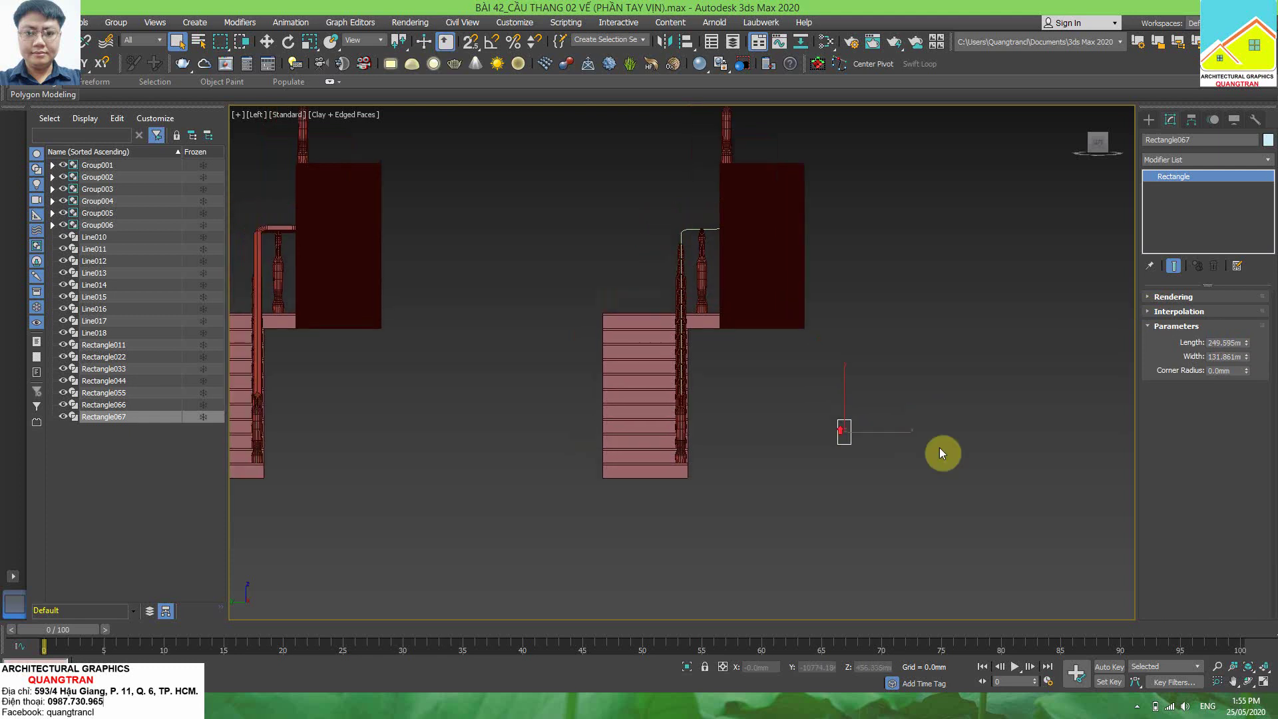
# - Enter 55 mm for the rectangle's Length and Width
pyautogui.scroll(2, 939, 448)
pyautogui.doubleClick(1223, 342)
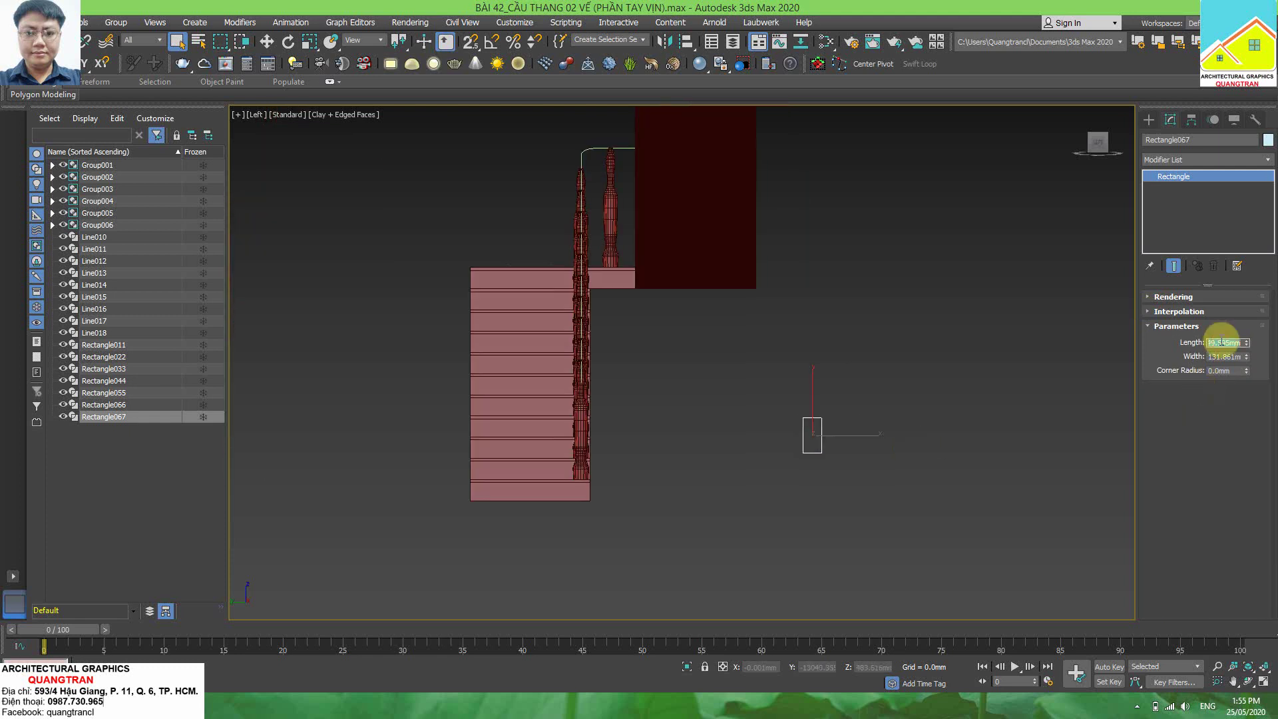
pyautogui.write('55')
pyautogui.press('Tab')
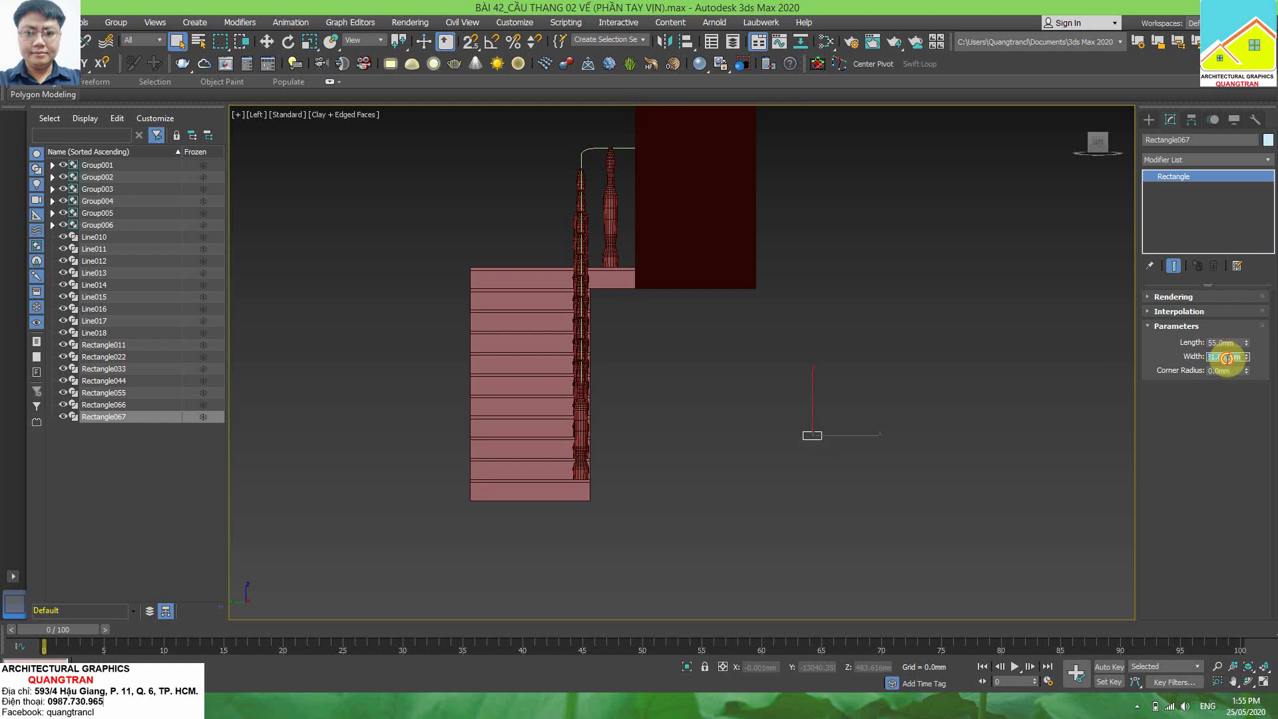
pyautogui.write('55')
pyautogui.press('Return')
# - Reselect the rectangle and resize it to 60 × 60 mm, then box-select the square
pyautogui.click(795, 408)
pyautogui.scroll(4, 809, 403)
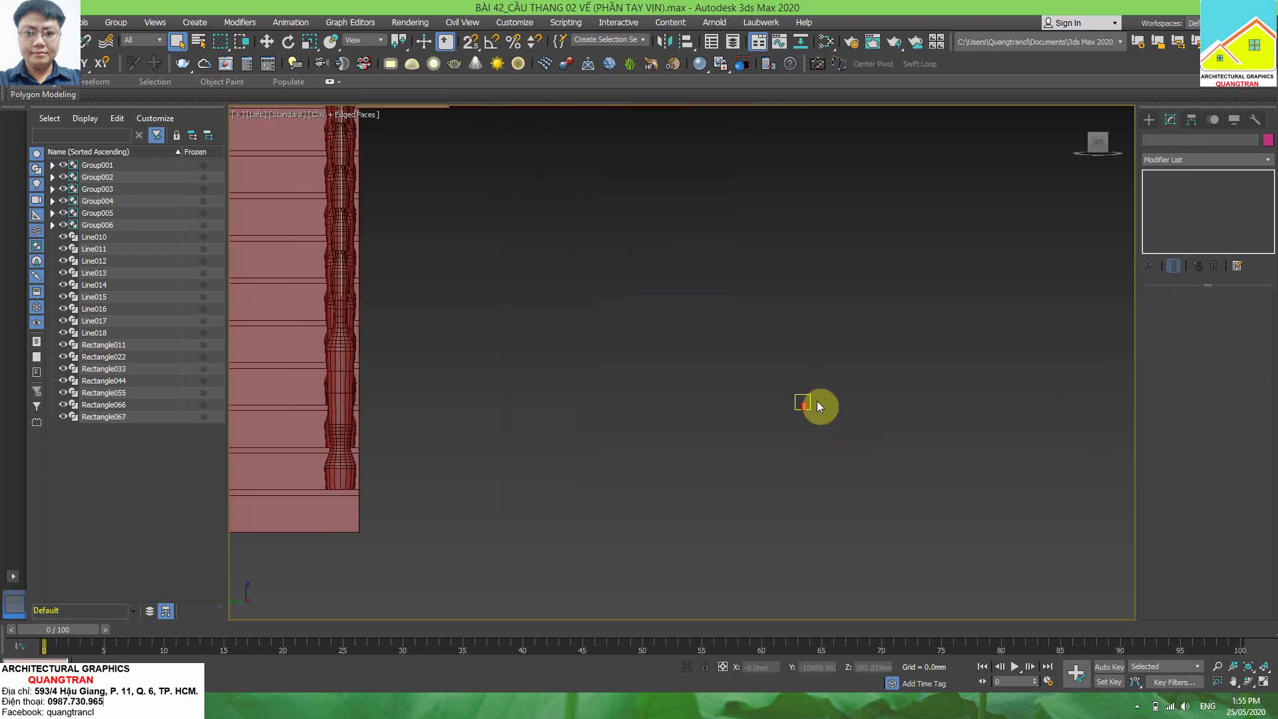
pyautogui.scroll(10, 819, 401)
pyautogui.click(841, 366)
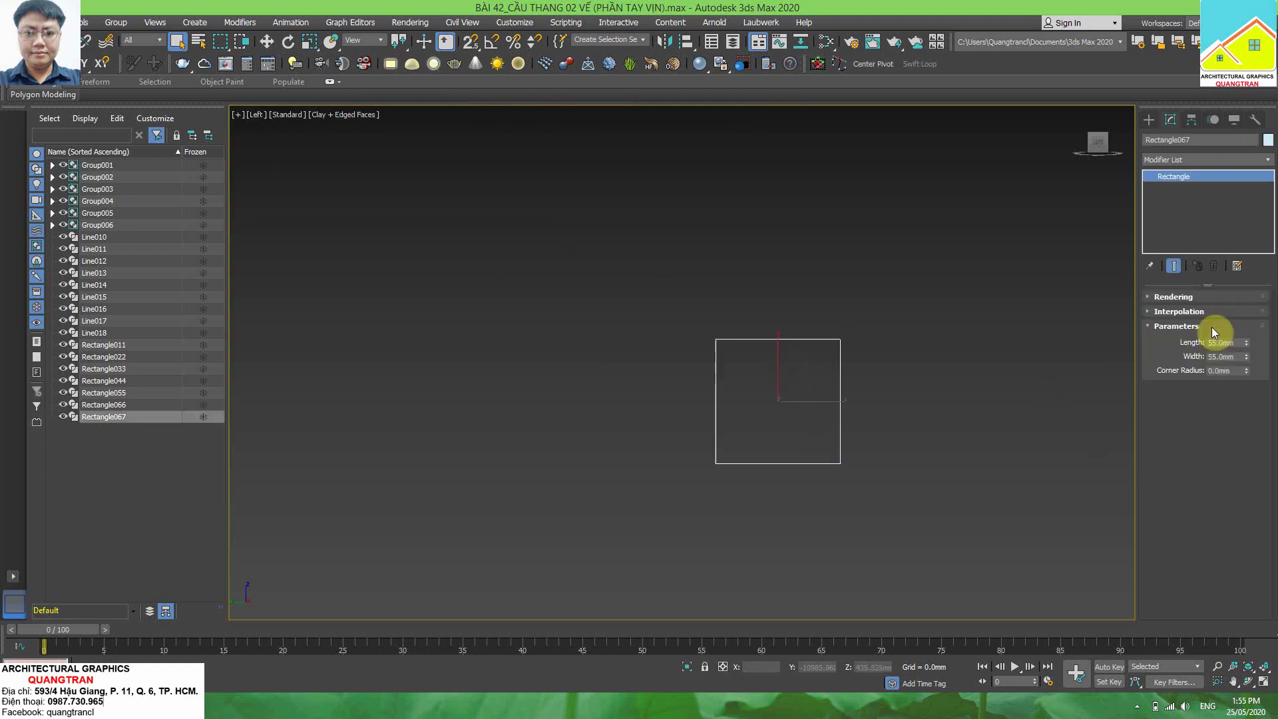
pyautogui.doubleClick(1221, 342)
pyautogui.write('60')
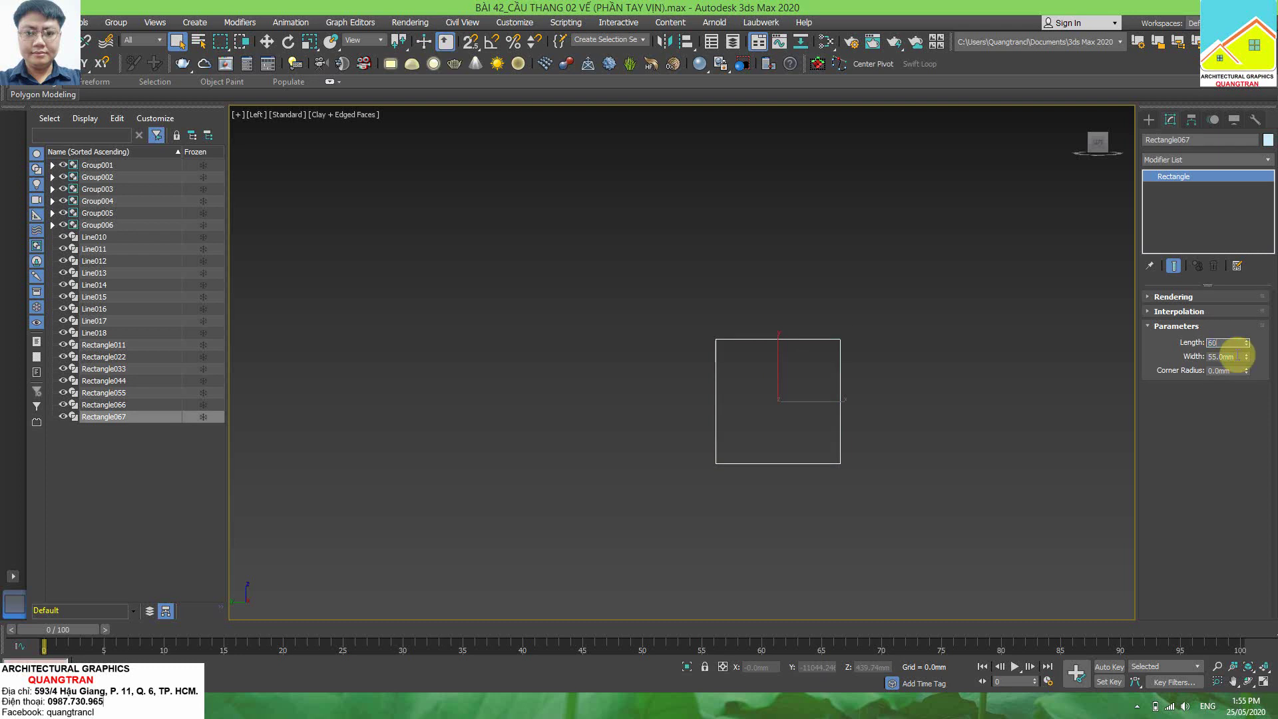
pyautogui.press('Tab')
pyautogui.write('60')
pyautogui.click(1099, 411)
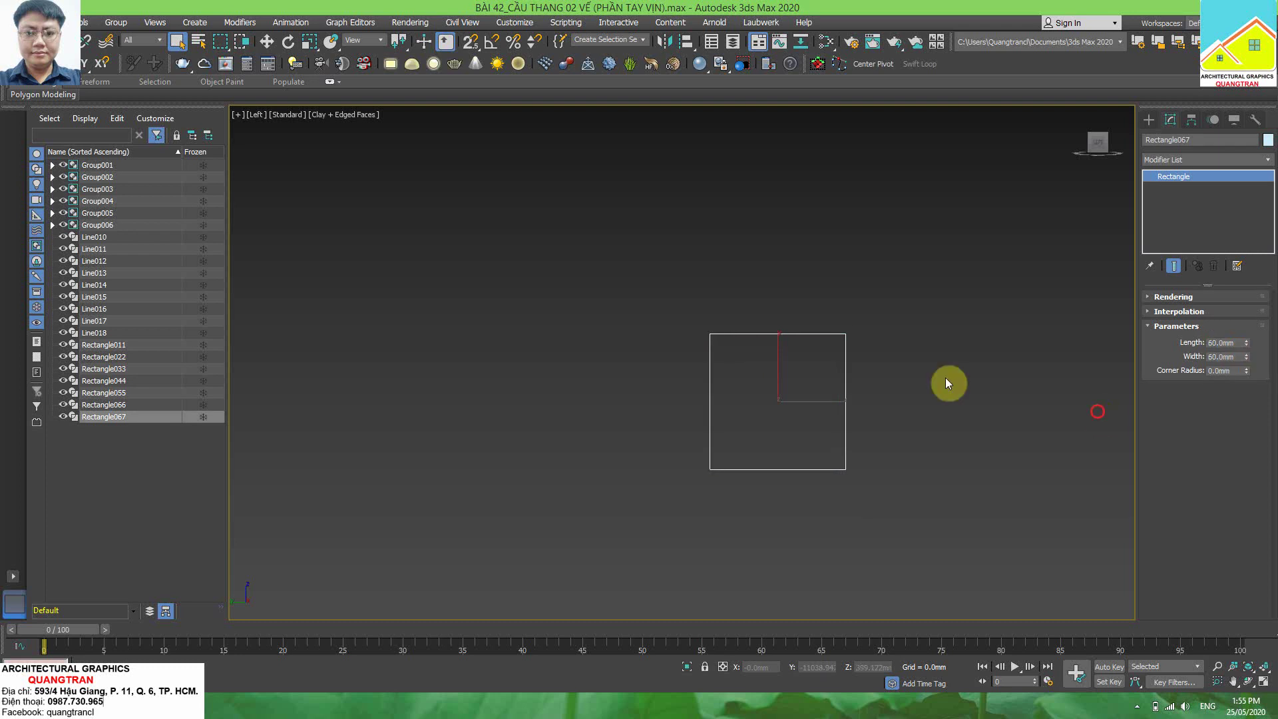
pyautogui.moveTo(895, 276); pyautogui.dragTo(700, 345)
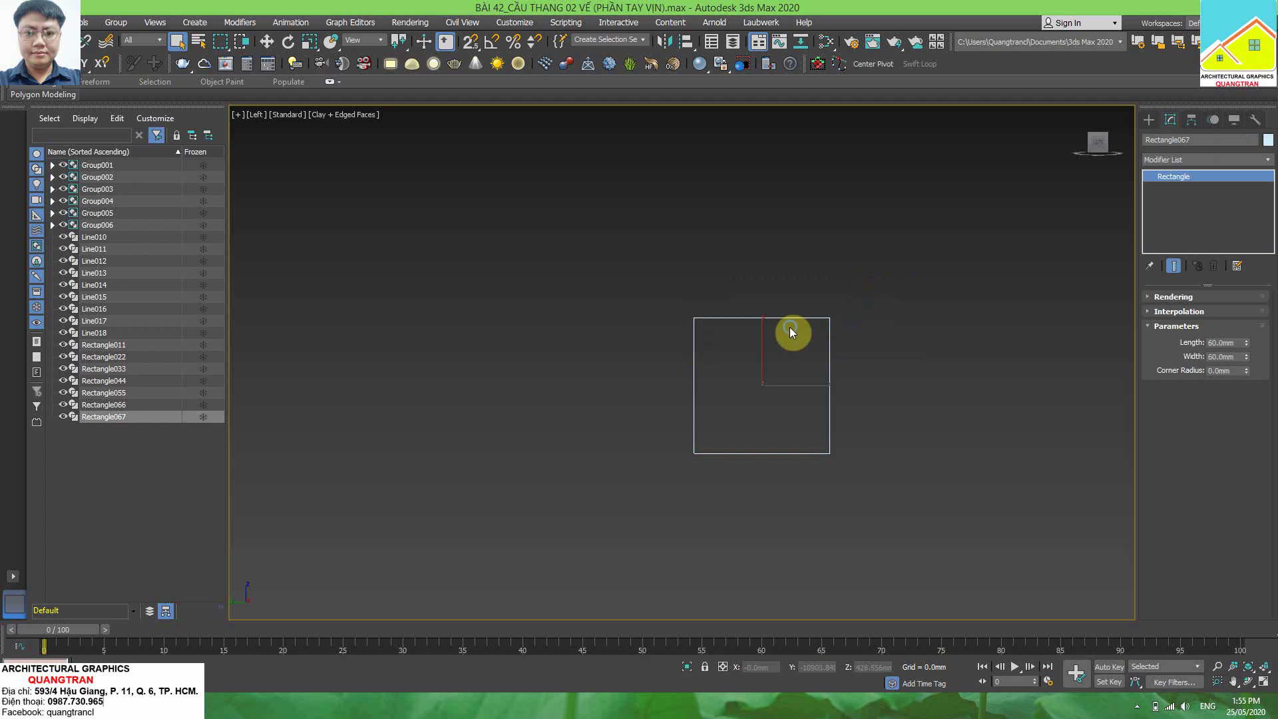
# - Convert the square to an Editable Spline and enter Vertex mode
pyautogui.press('w')
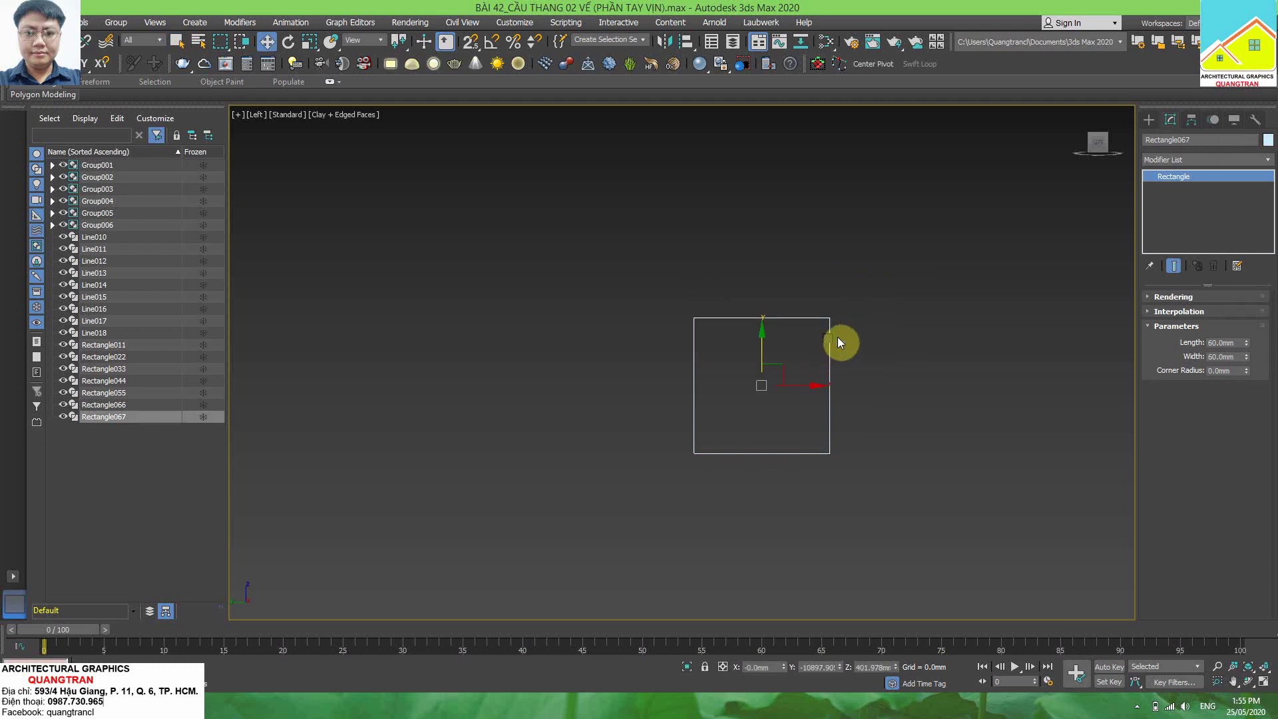
pyautogui.rightClick(837, 338)
pyautogui.moveTo(852, 481)
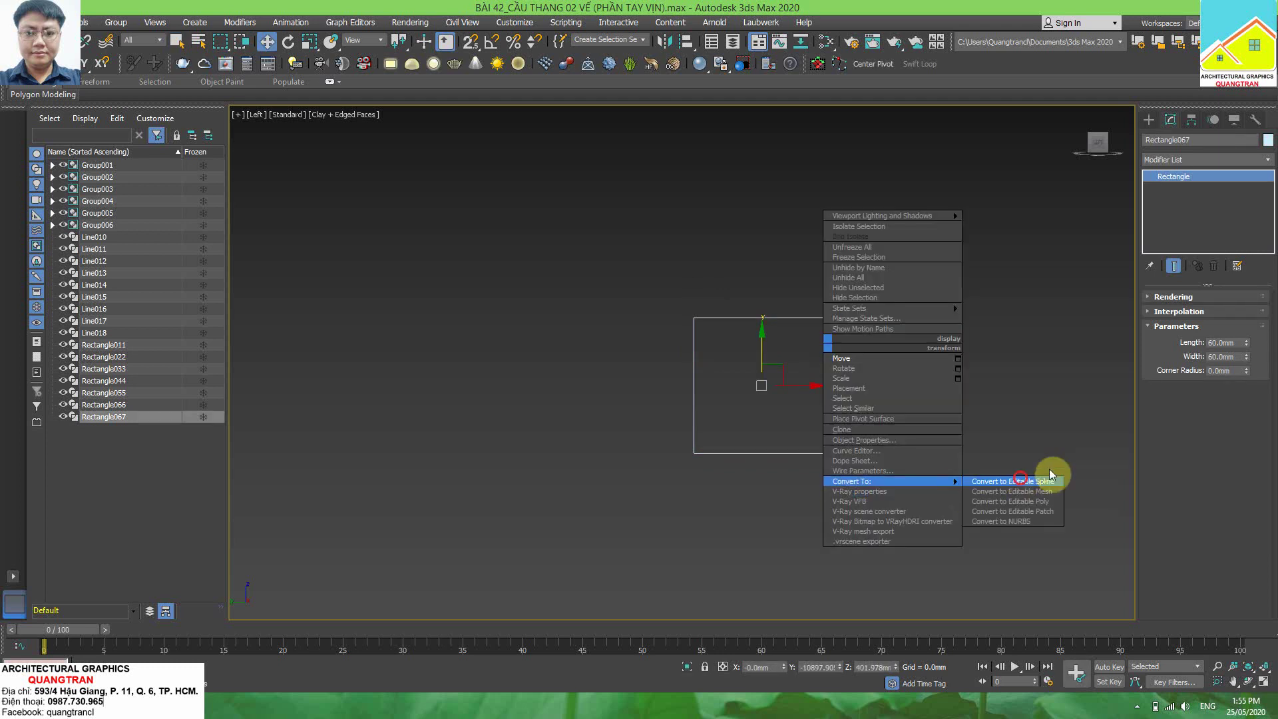
pyautogui.click(1045, 480)
pyautogui.click(1173, 296)
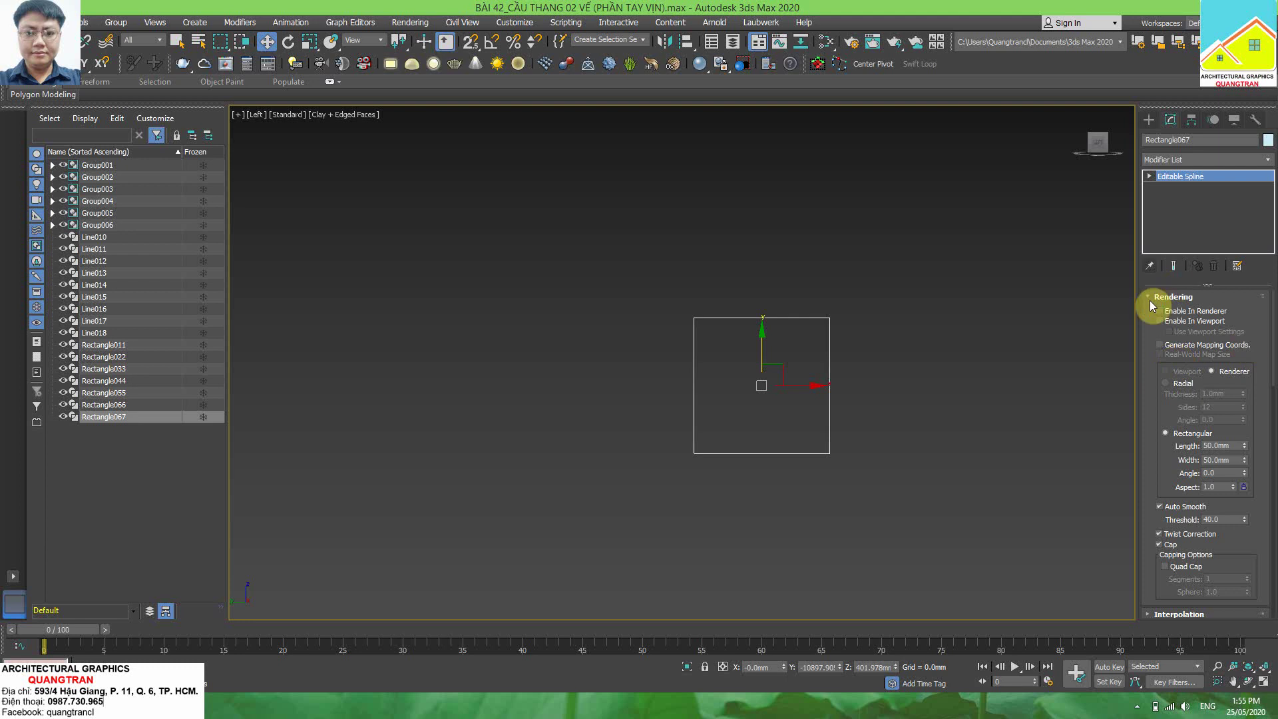
pyautogui.click(1148, 175)
# - Chamfer the profile's two top corner vertices
pyautogui.moveTo(901, 228); pyautogui.dragTo(659, 333)
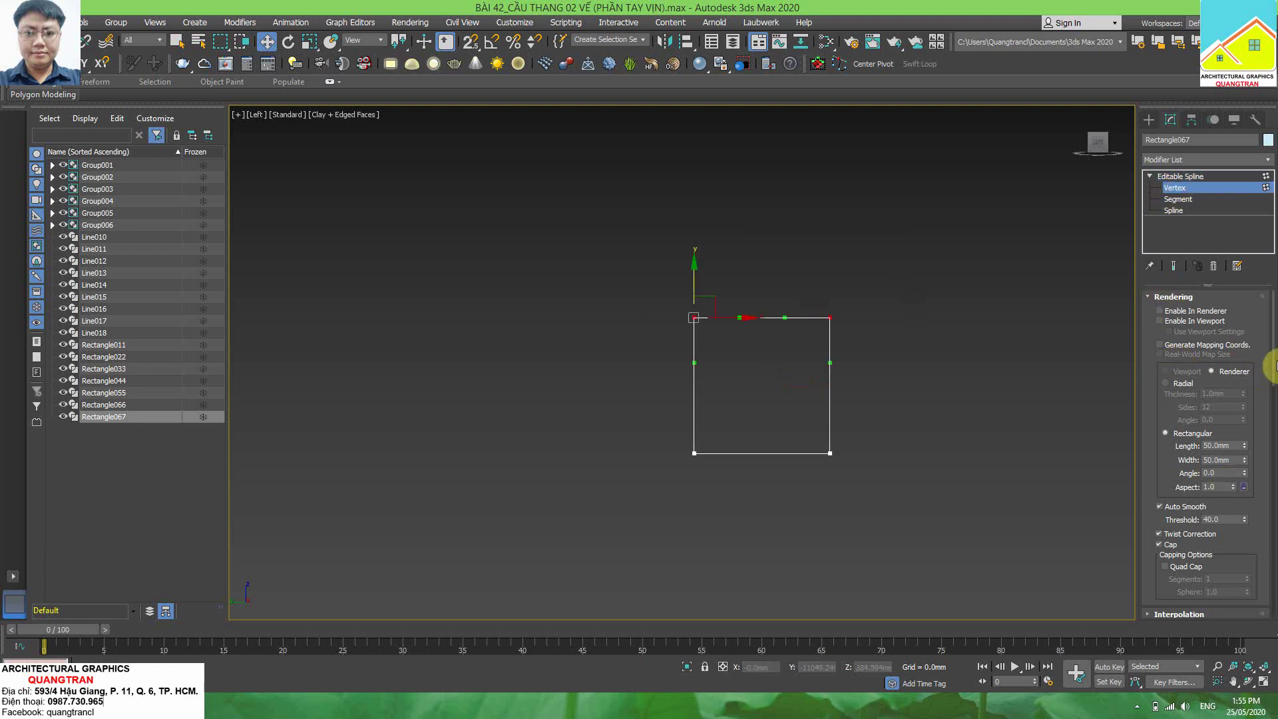
pyautogui.moveTo(1273, 369); pyautogui.dragTo(1273, 525)
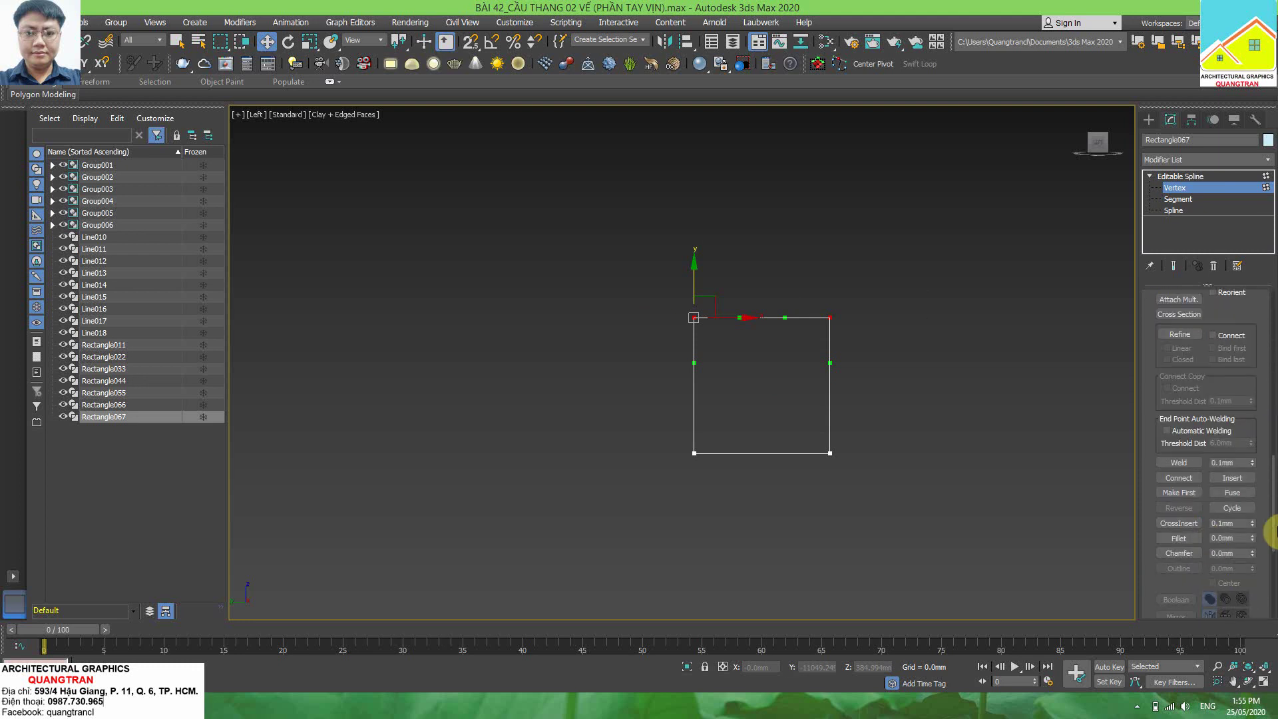
pyautogui.click(1192, 552)
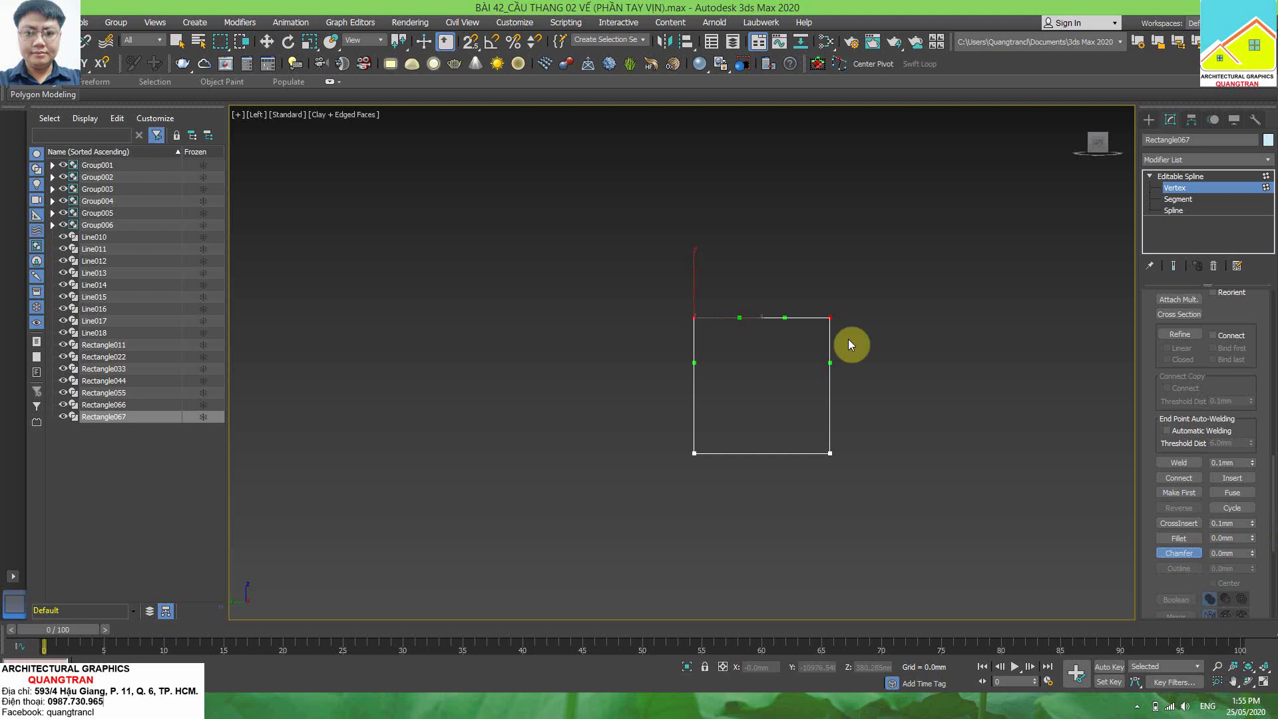
pyautogui.moveTo(830, 318); pyautogui.dragTo(840, 298)
pyautogui.click(1164, 187)
pyautogui.rightClick(996, 220)
pyautogui.click(1124, 194)
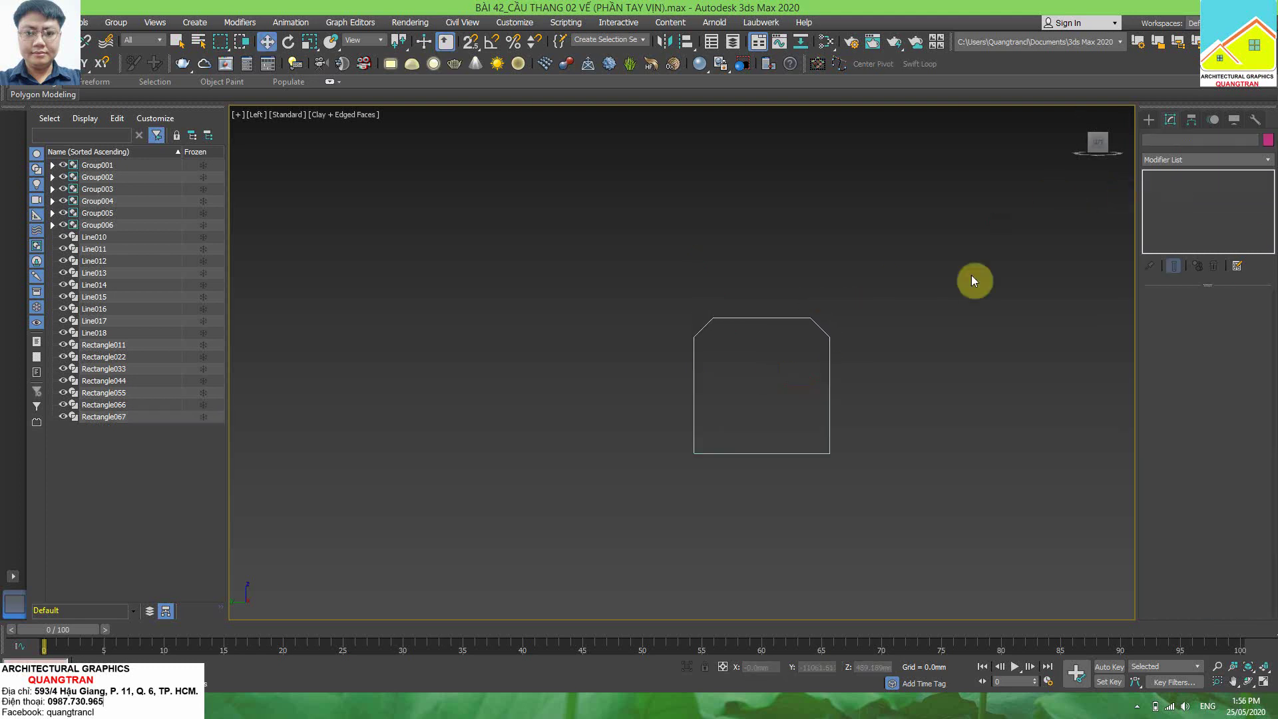
# - Select the two bottom corner vertices and fillet them into rounded corners
pyautogui.click(1176, 189)
pyautogui.moveTo(905, 428); pyautogui.dragTo(613, 494)
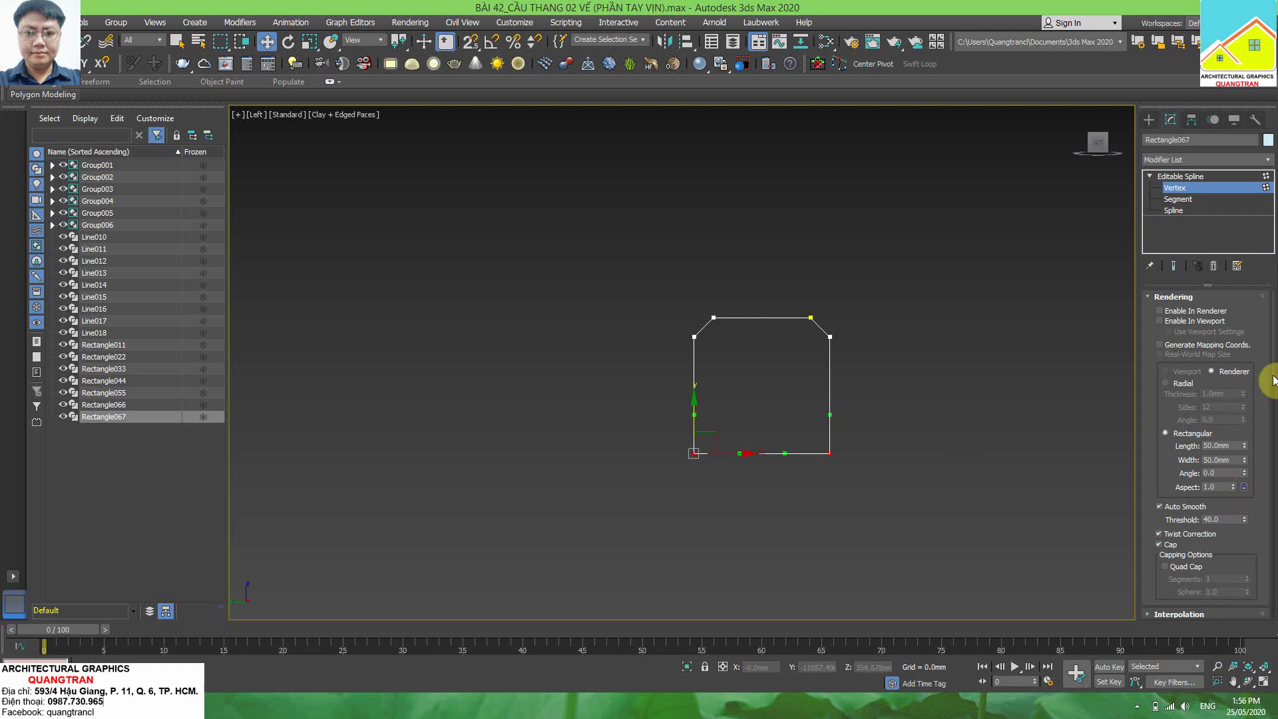
pyautogui.moveTo(1271, 402); pyautogui.dragTo(1275, 482)
pyautogui.scroll(-3, 1274, 483)
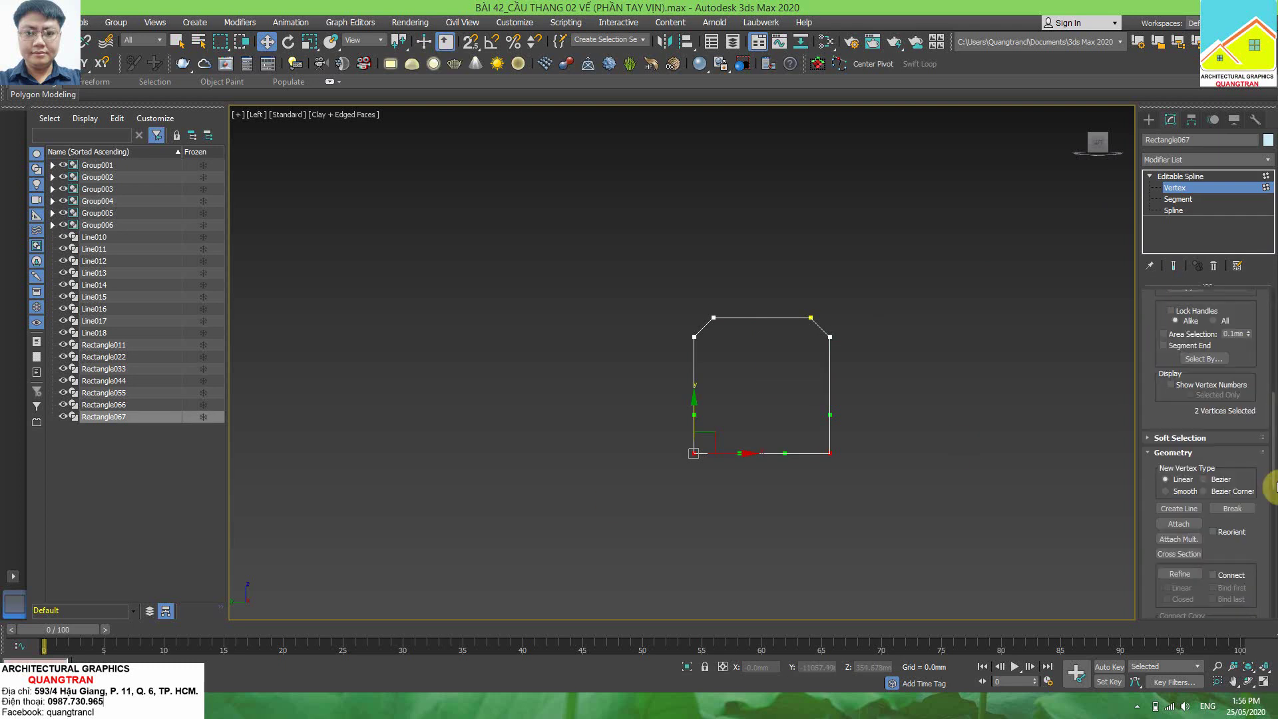
pyautogui.scroll(-2, 1274, 474)
pyautogui.scroll(-2, 1264, 541)
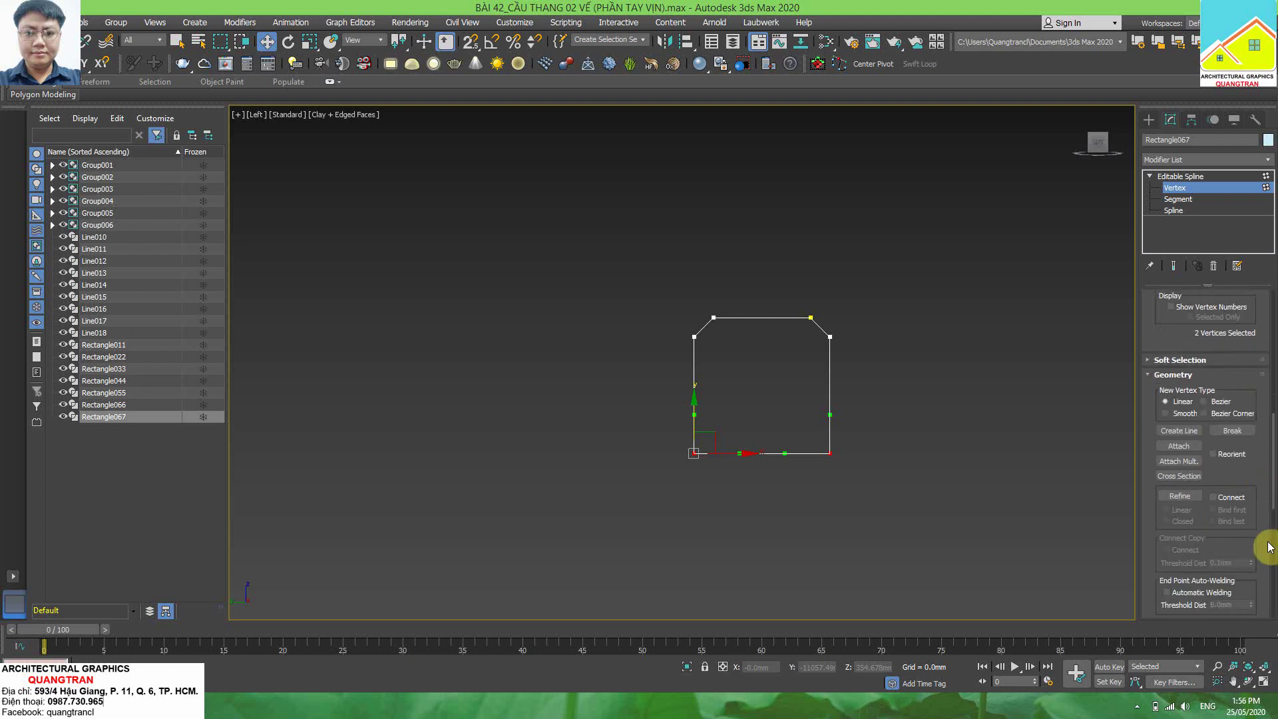
pyautogui.scroll(-2, 1264, 542)
pyautogui.click(1181, 513)
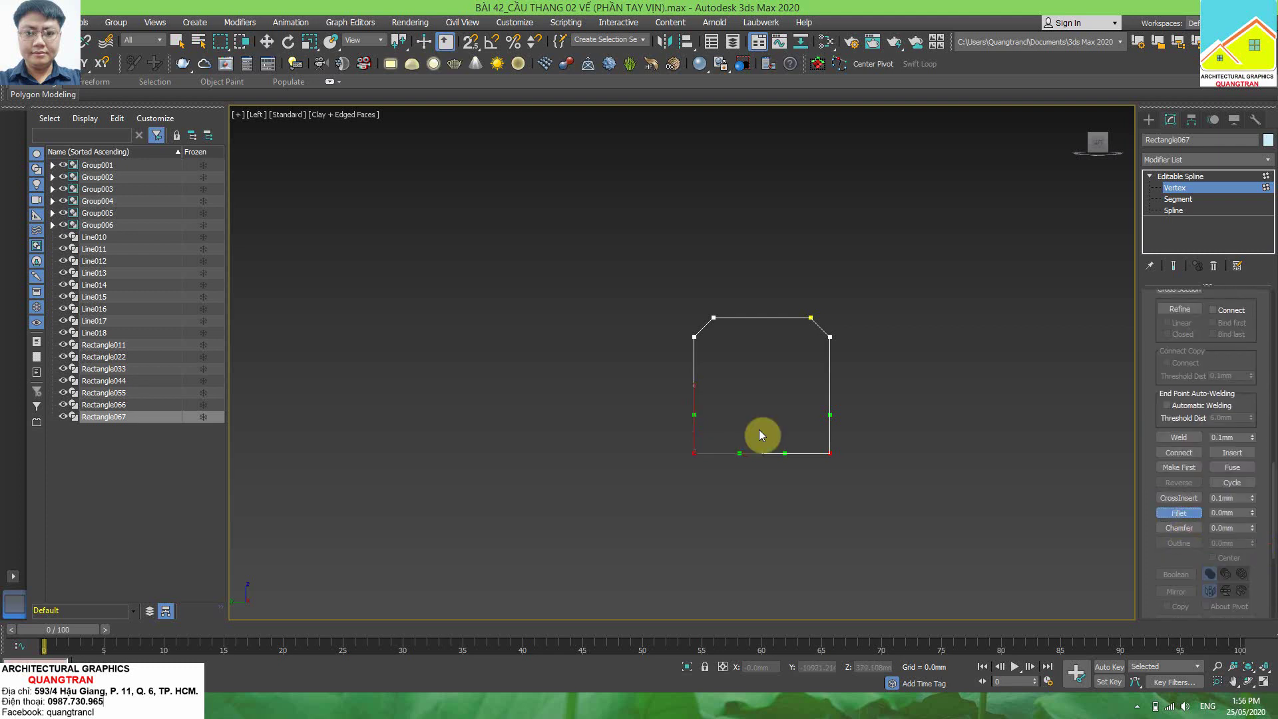
pyautogui.moveTo(826, 454); pyautogui.dragTo(846, 427)
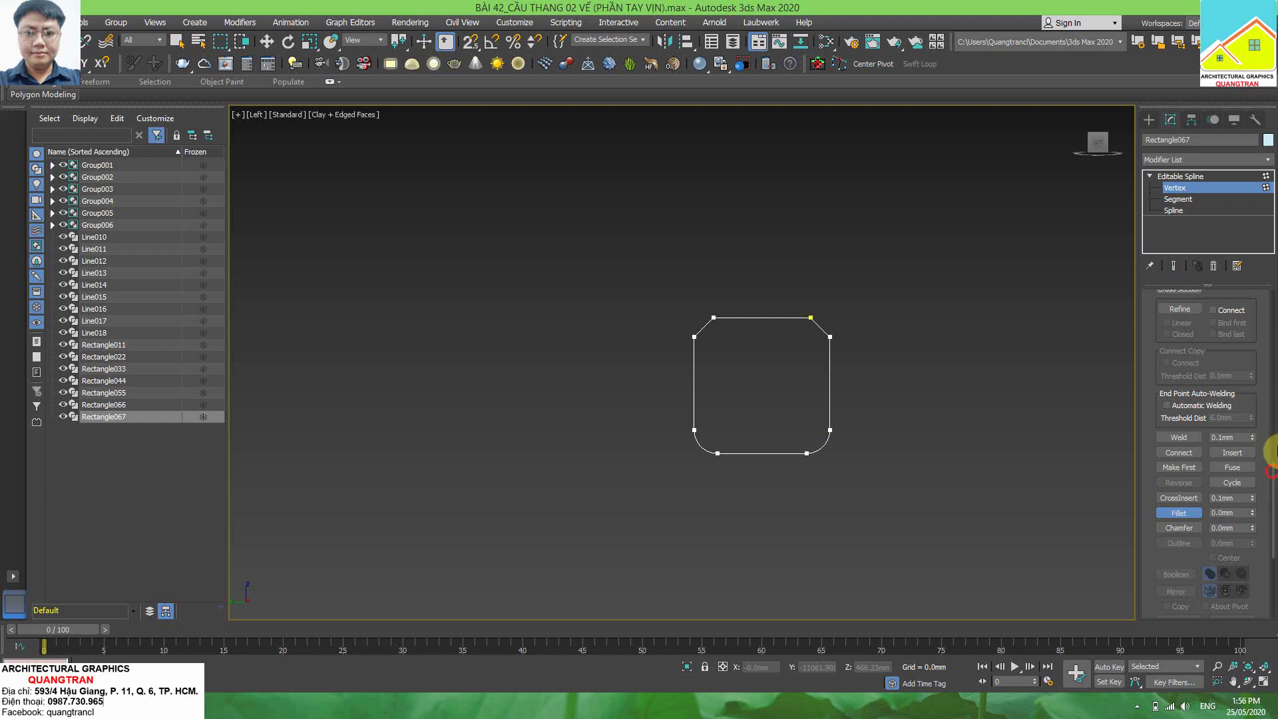
# - Refine the profile with 3D snap on, adding a vertex at the middle of each side
pyautogui.scroll(3, 1272, 440)
pyautogui.scroll(1, 1272, 439)
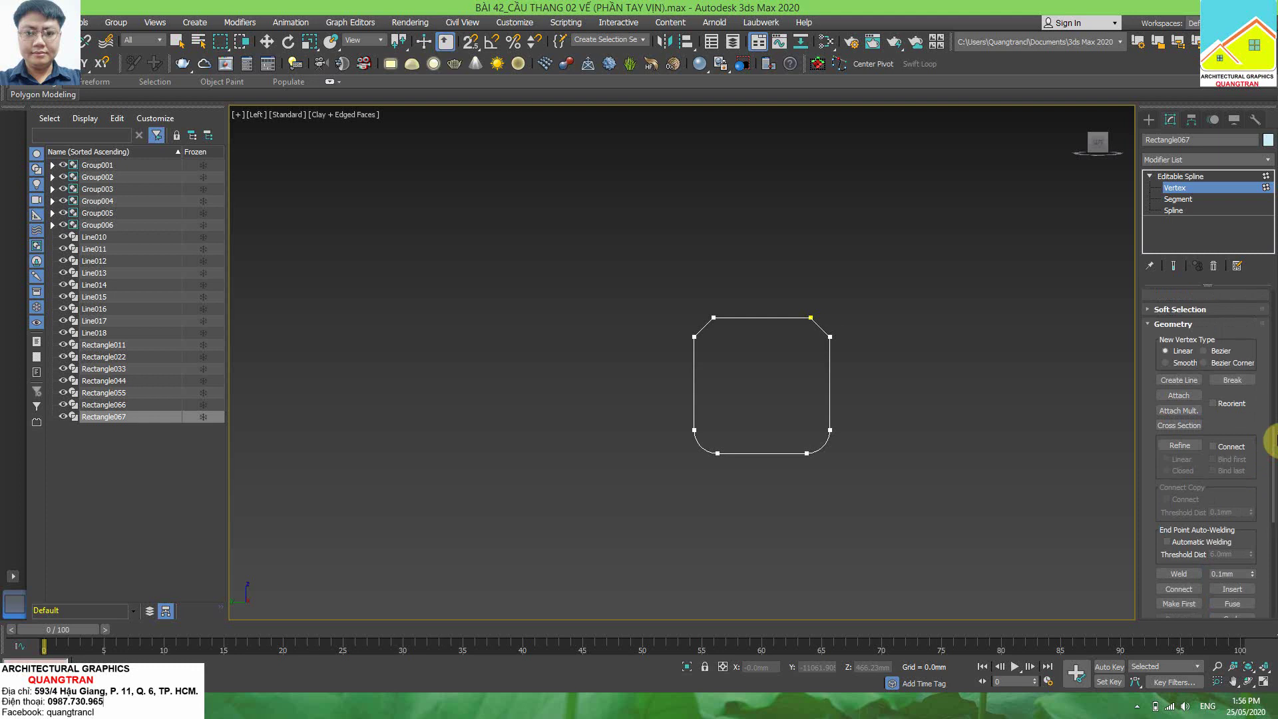
pyautogui.click(1180, 448)
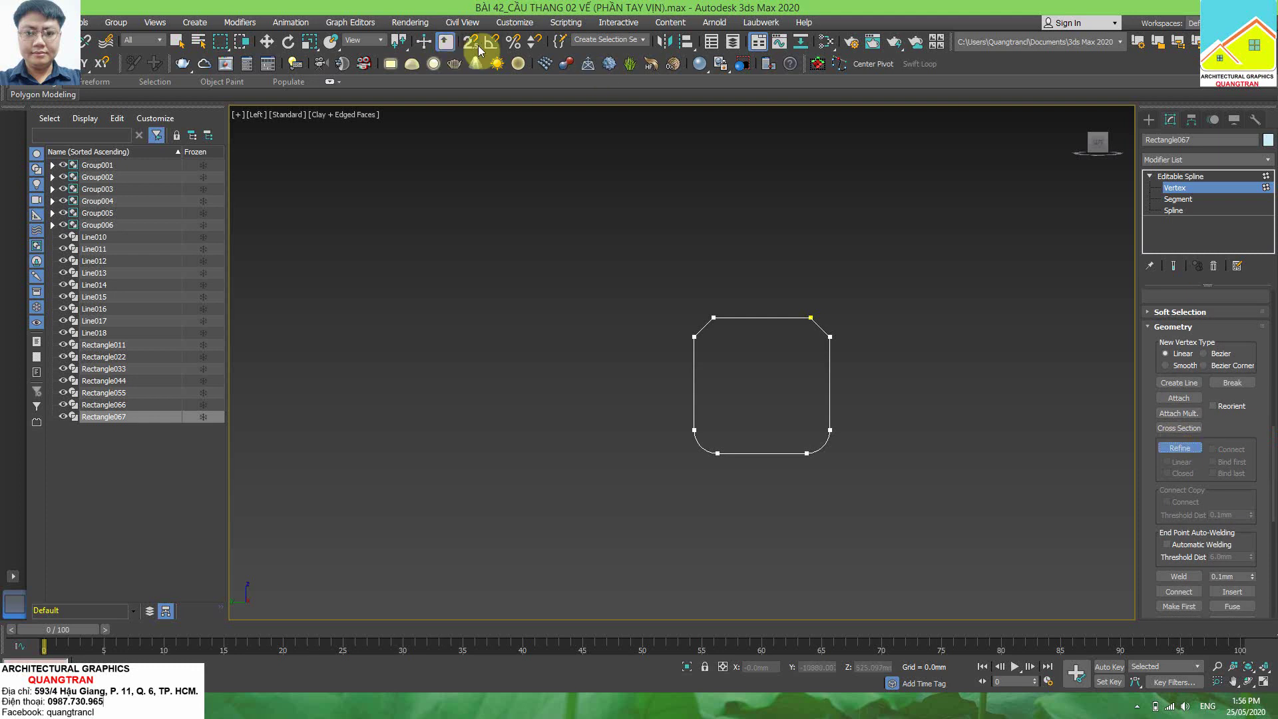
pyautogui.moveTo(478, 45); pyautogui.dragTo(477, 97)
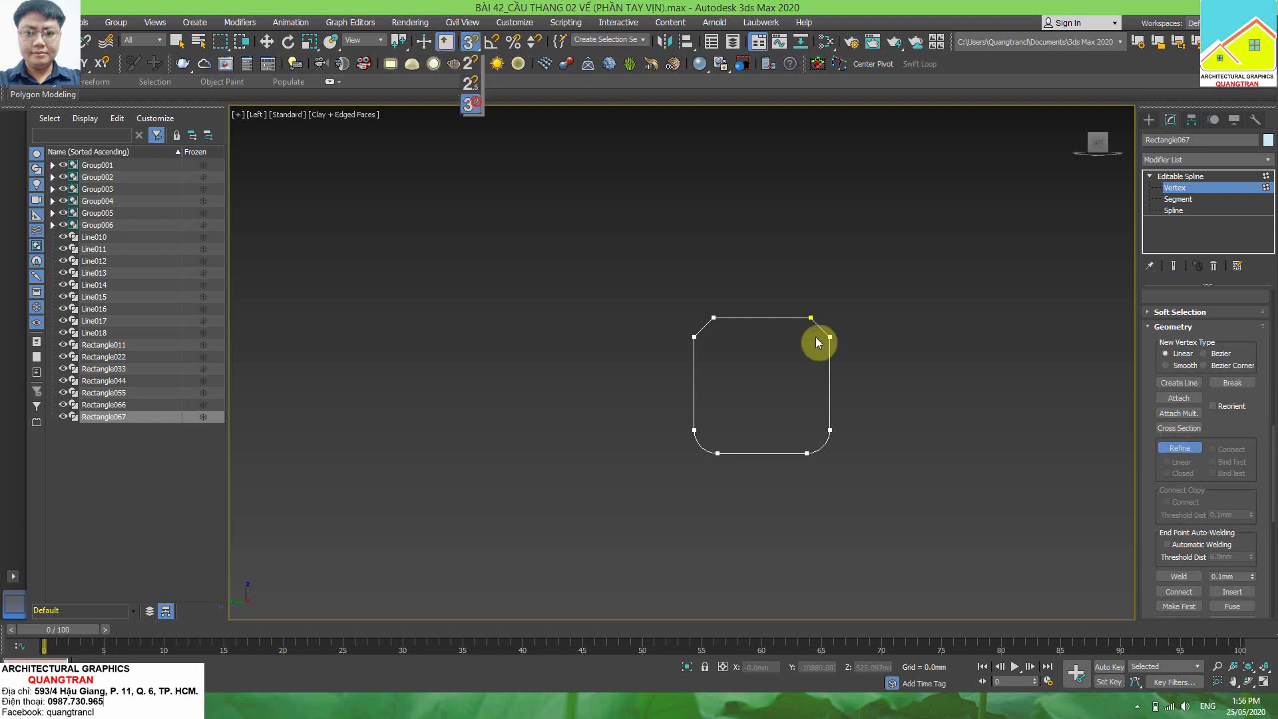
pyautogui.click(830, 384)
pyautogui.click(694, 385)
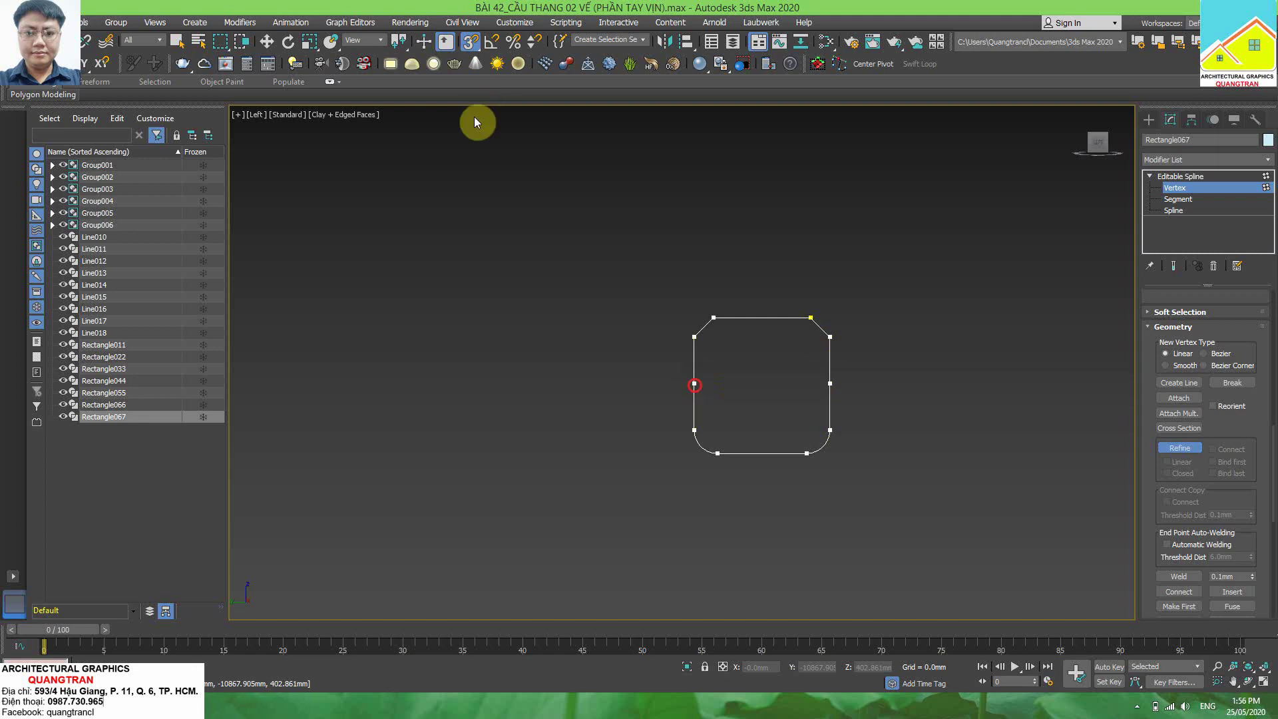
pyautogui.rightClick(742, 397)
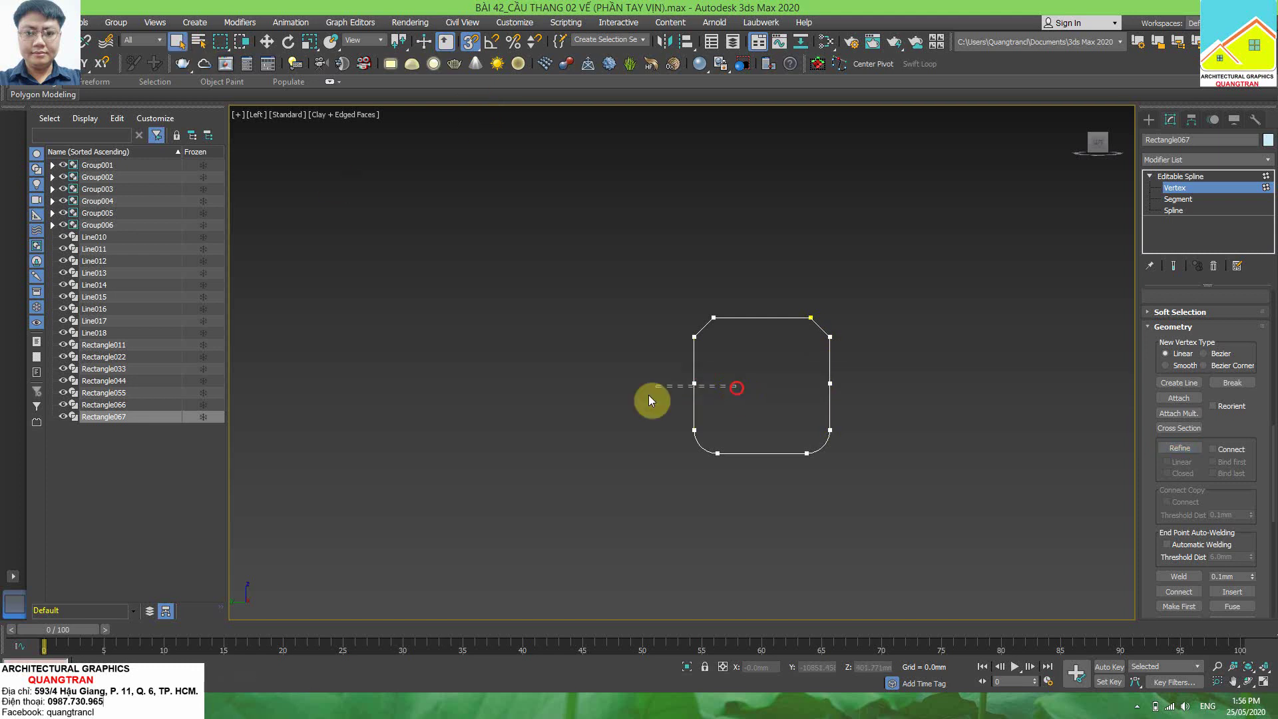
# - Move the left mid-side vertex 6mm inward with an X offset of 6
pyautogui.rightClick(267, 41)
pyautogui.moveTo(574, 287); pyautogui.dragTo(443, 280)
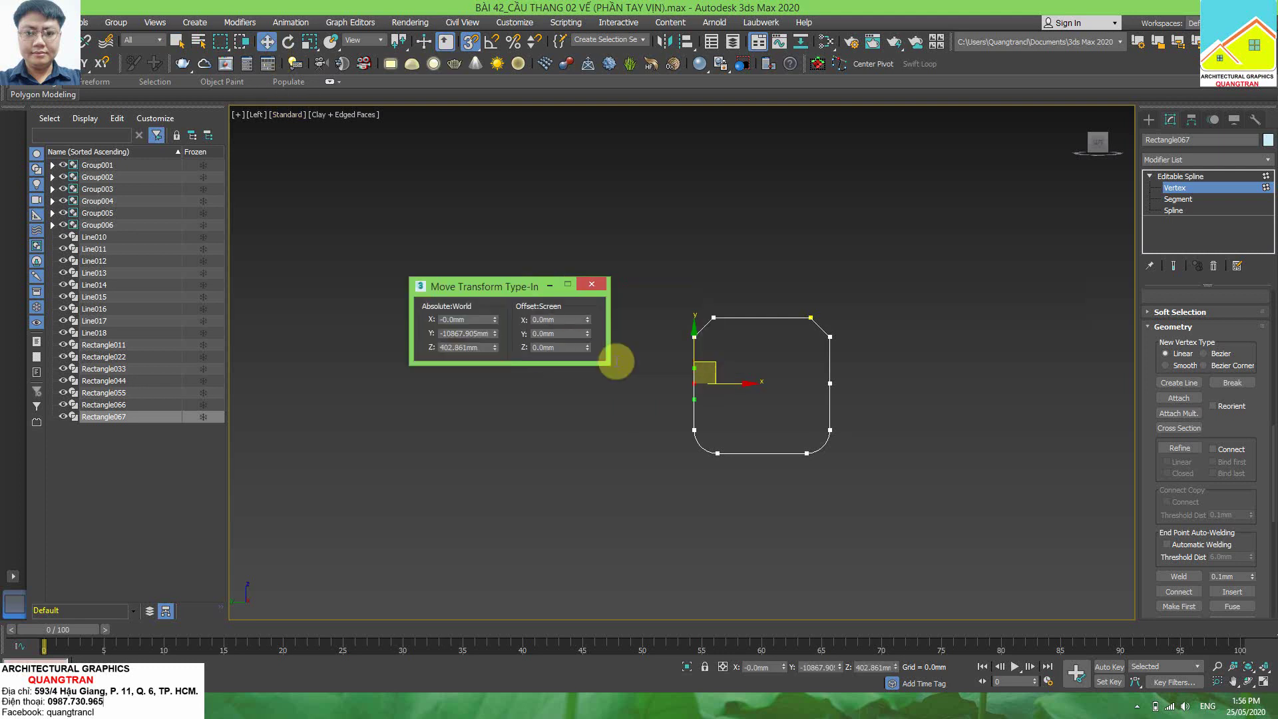
pyautogui.click(561, 324)
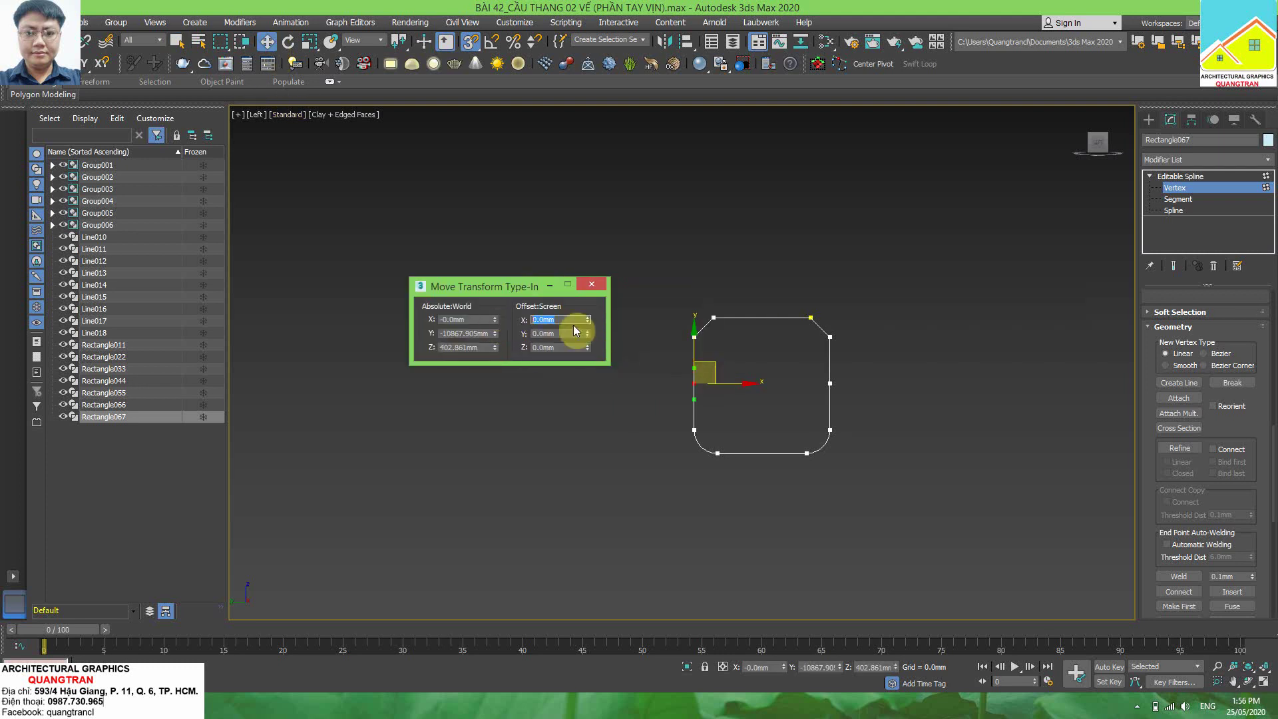
pyautogui.write('6')
pyautogui.press('Return')
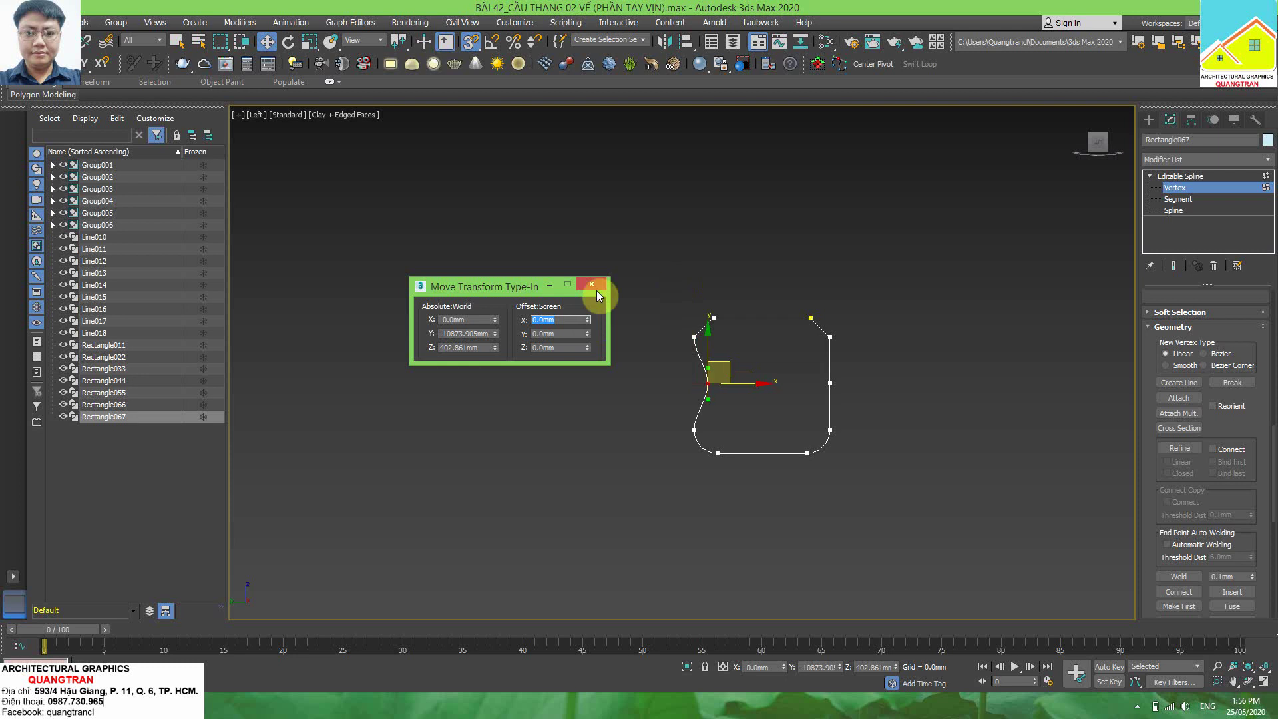
pyautogui.click(596, 286)
# - Move the right mid-side vertex 6mm inward with an X offset of -6
pyautogui.moveTo(815, 370); pyautogui.dragTo(857, 404)
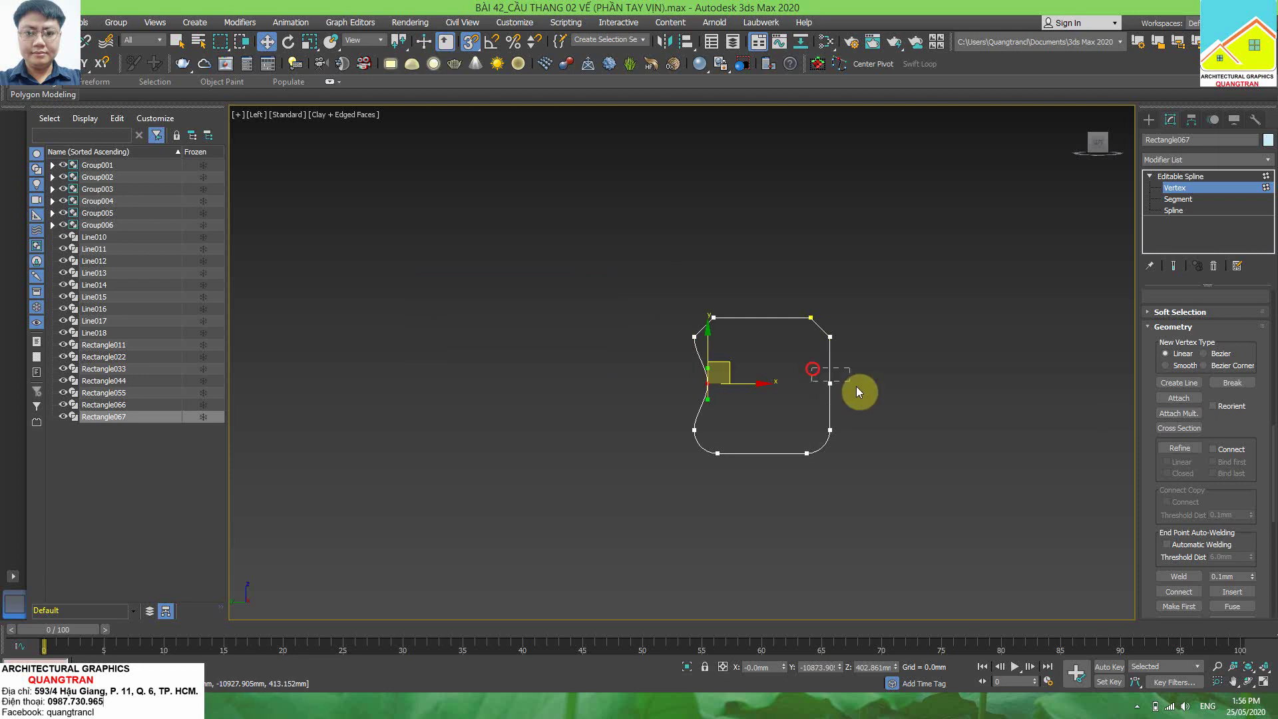
pyautogui.rightClick(266, 41)
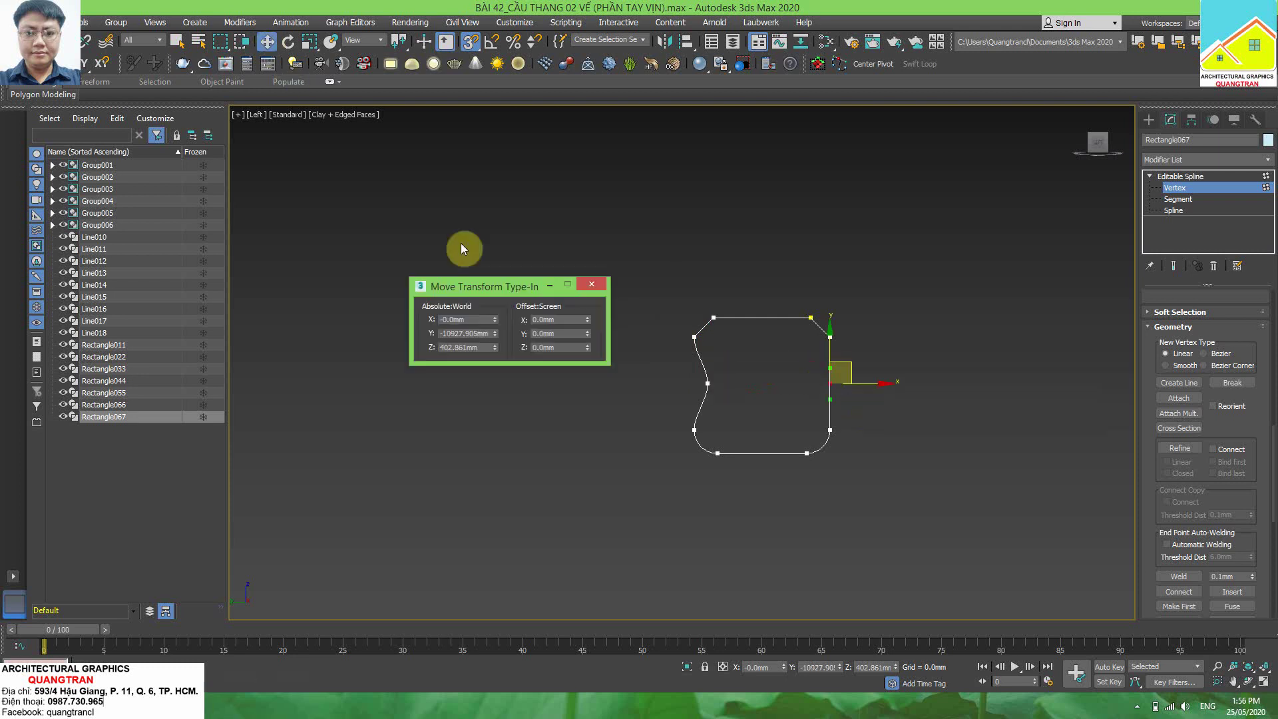
pyautogui.click(536, 320)
pyautogui.write('-6')
pyautogui.press('Return')
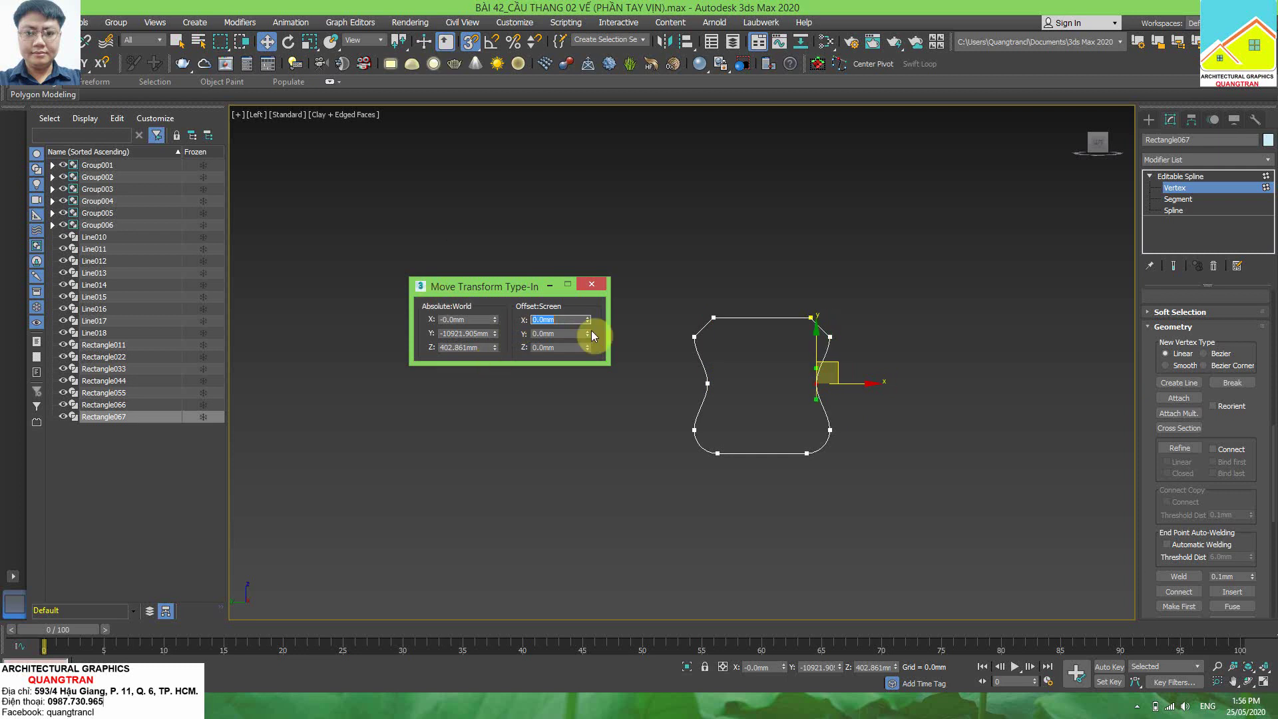
pyautogui.click(594, 286)
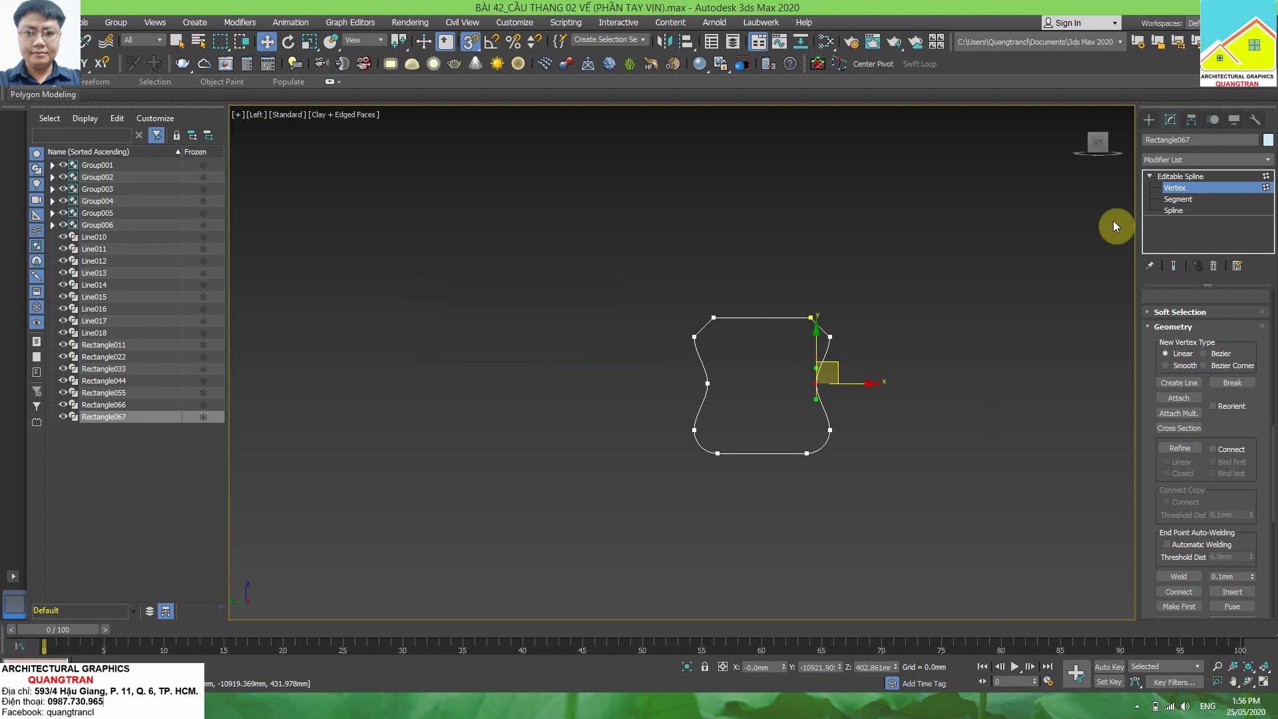
pyautogui.click(1175, 188)
# - Set the profile's left and right shoulder vertices to Smooth
pyautogui.scroll(2, 832, 341)
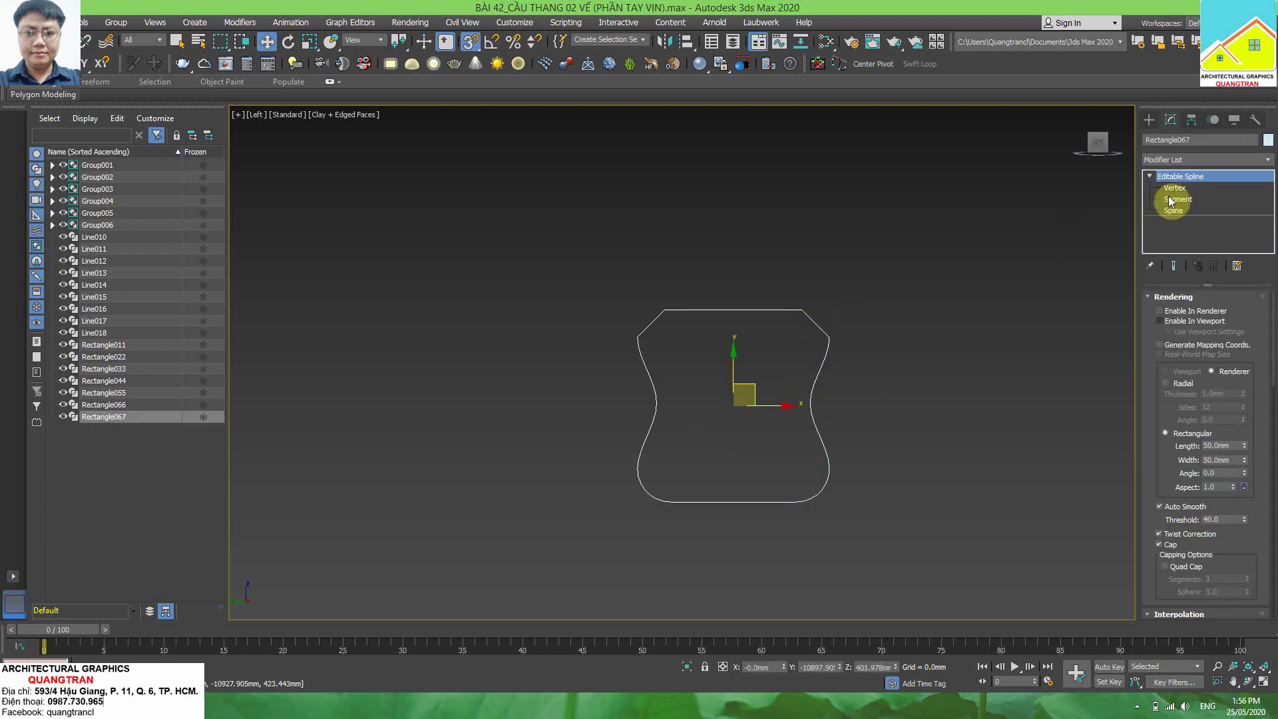
pyautogui.click(1175, 188)
pyautogui.moveTo(848, 329); pyautogui.dragTo(610, 342)
pyautogui.click(829, 337)
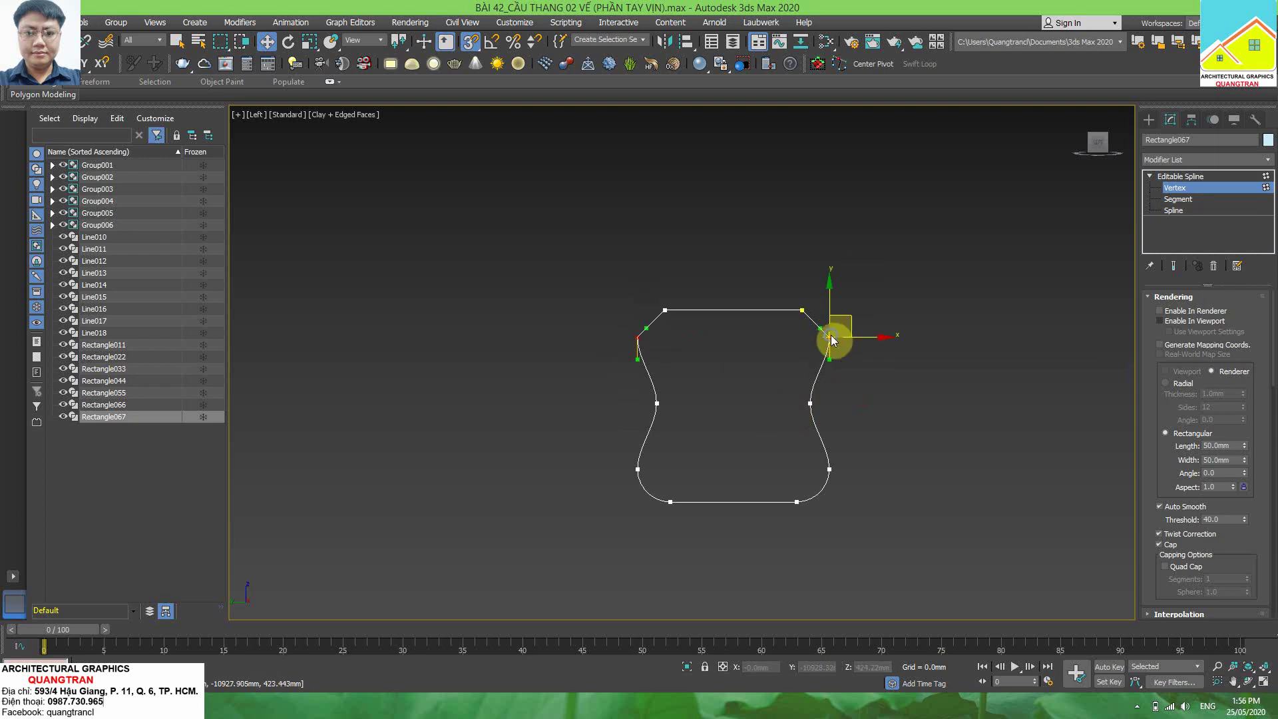
pyautogui.rightClick(832, 340)
pyautogui.click(812, 269)
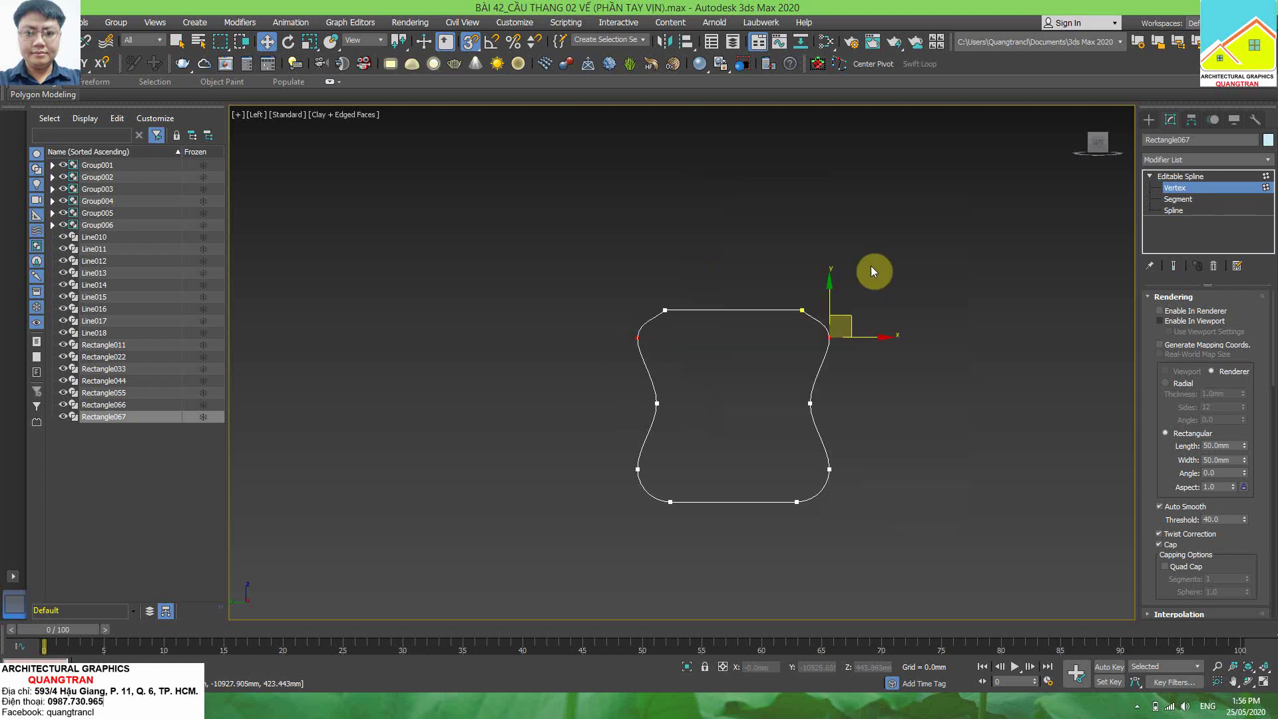
# - Set the two top corner vertices to Smooth, then exit Vertex mode and deselect
pyautogui.scroll(2, 819, 304)
pyautogui.moveTo(840, 281); pyautogui.dragTo(569, 322)
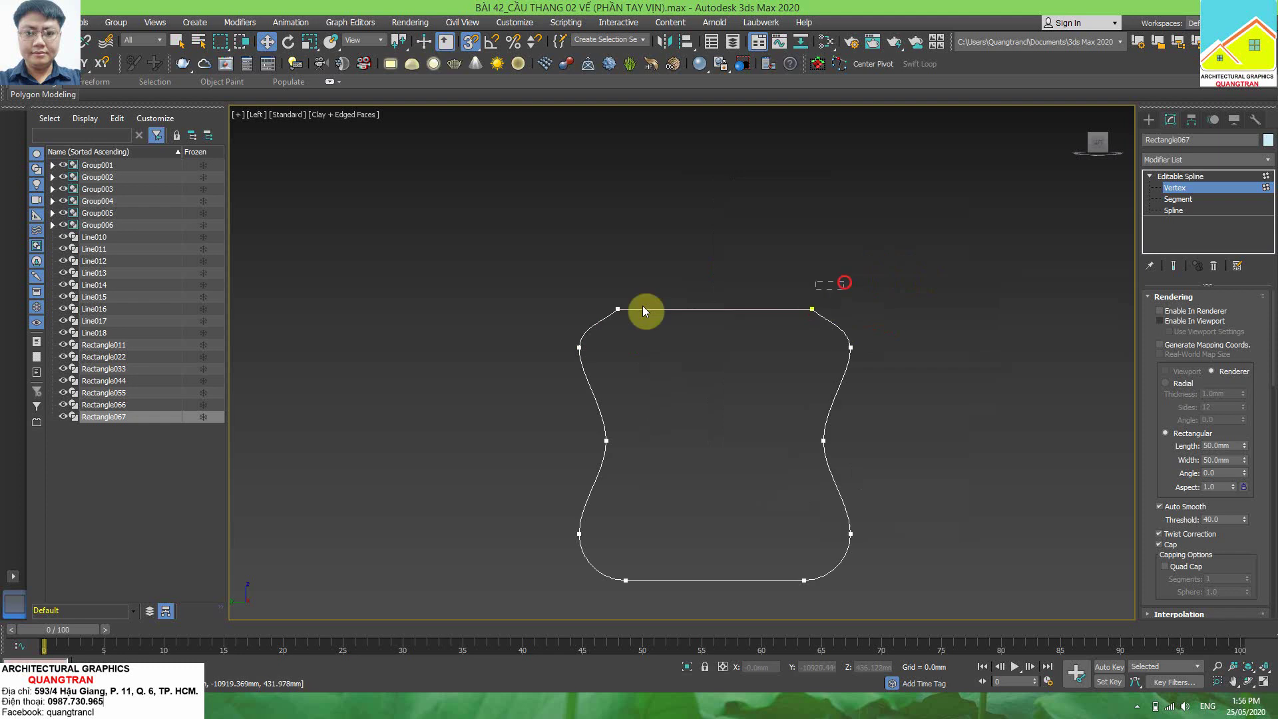
pyautogui.rightClick(807, 304)
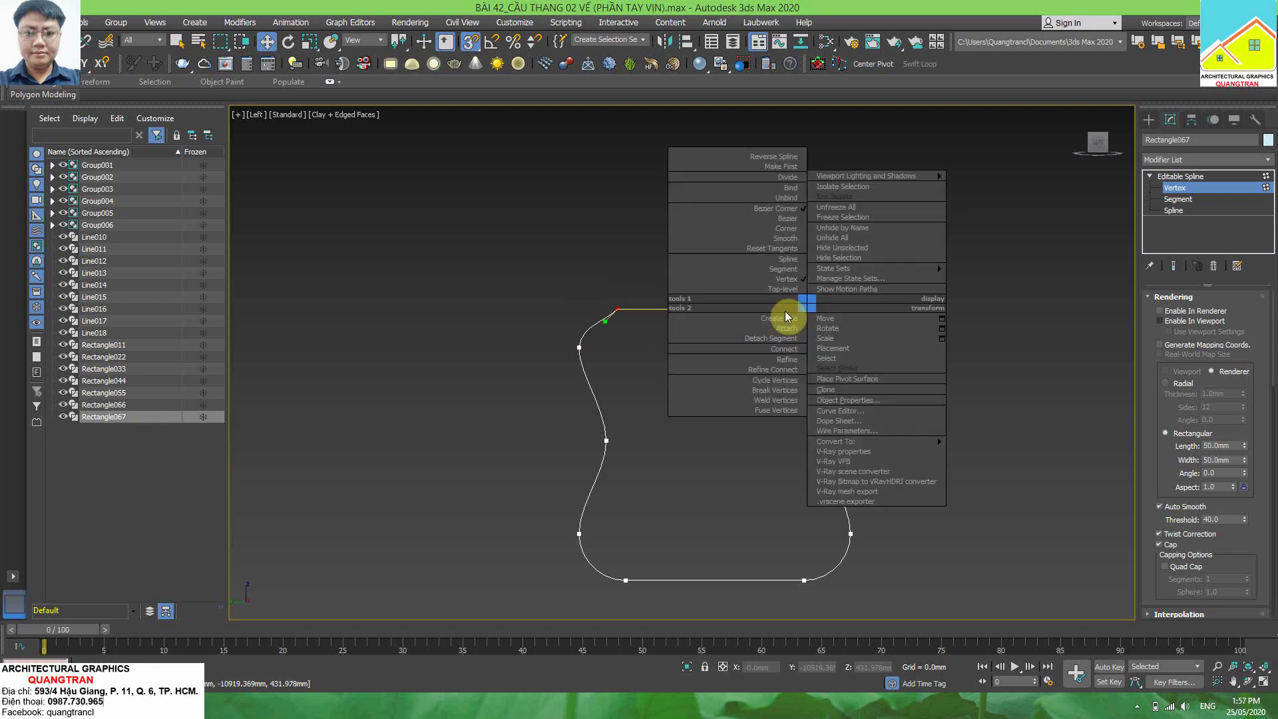
pyautogui.click(790, 245)
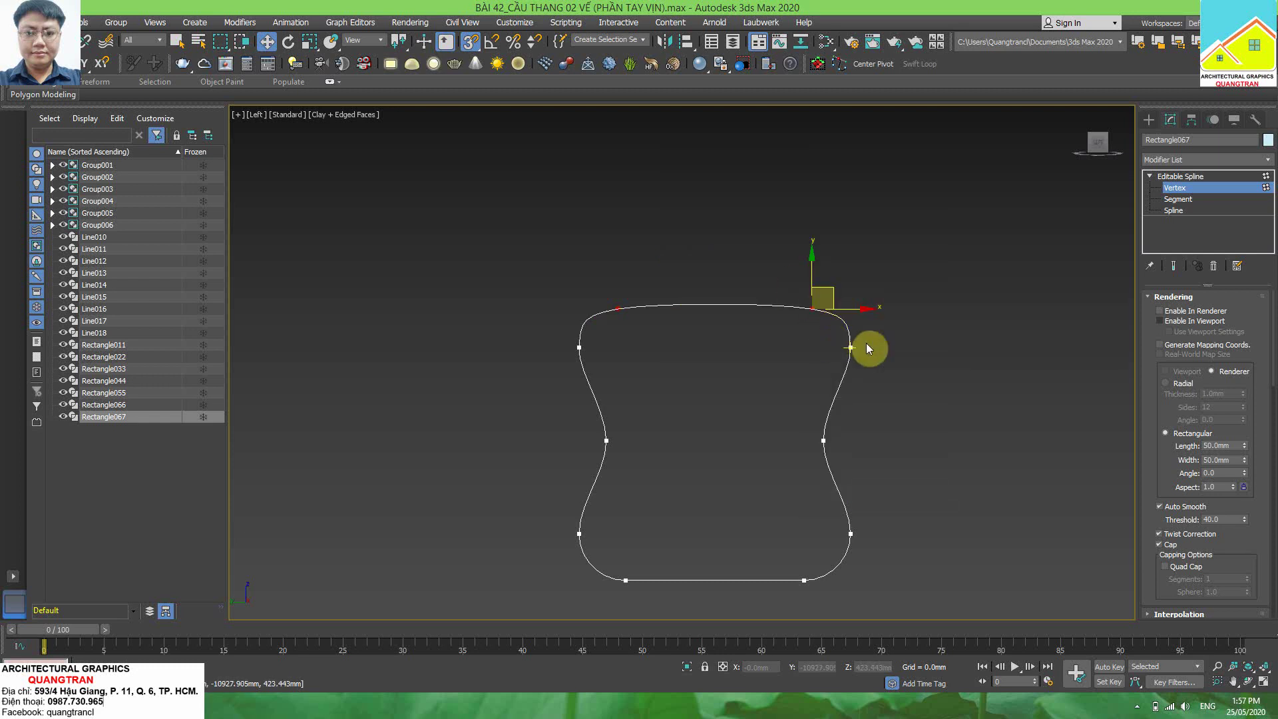
pyautogui.click(1181, 185)
pyautogui.click(892, 317)
pyautogui.scroll(-3, 759, 378)
pyautogui.scroll(-4, 759, 379)
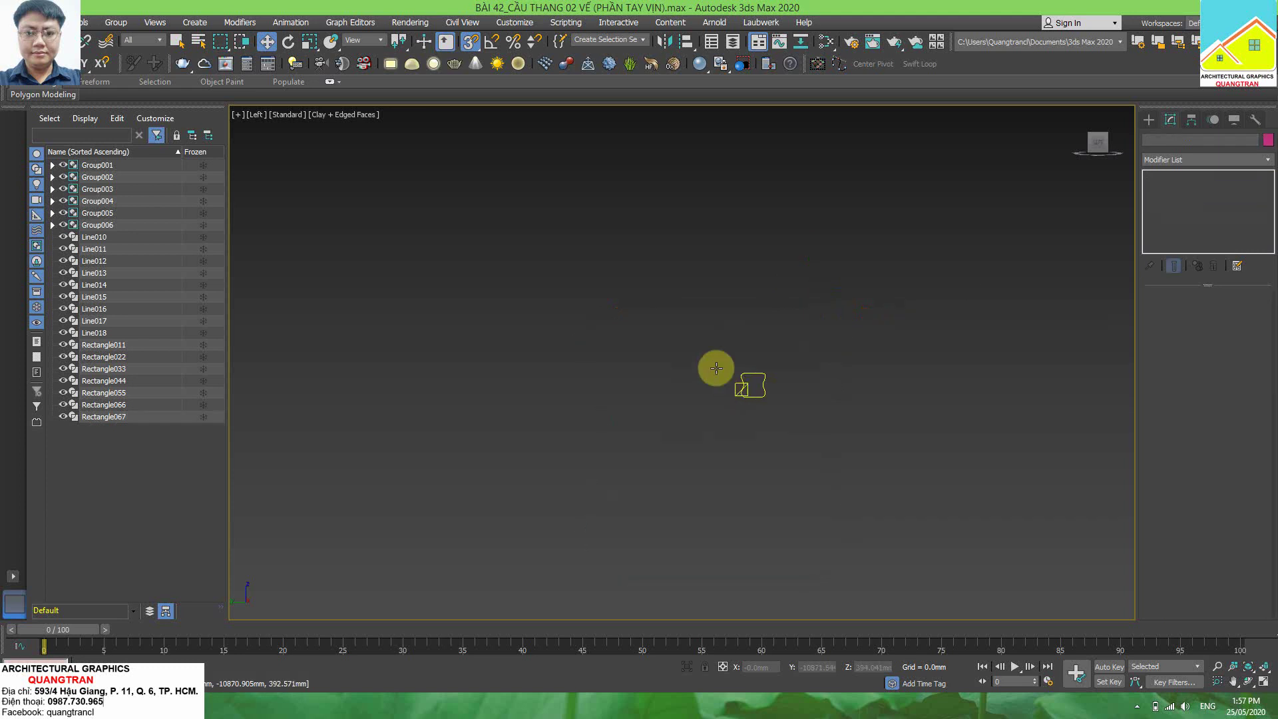
# - Frame the nearest staircase's rail in Perspective and switch Create Geometry to Compound Objects
pyautogui.press('p')
pyautogui.scroll(2, 655, 331)
pyautogui.scroll(-2, 655, 331)
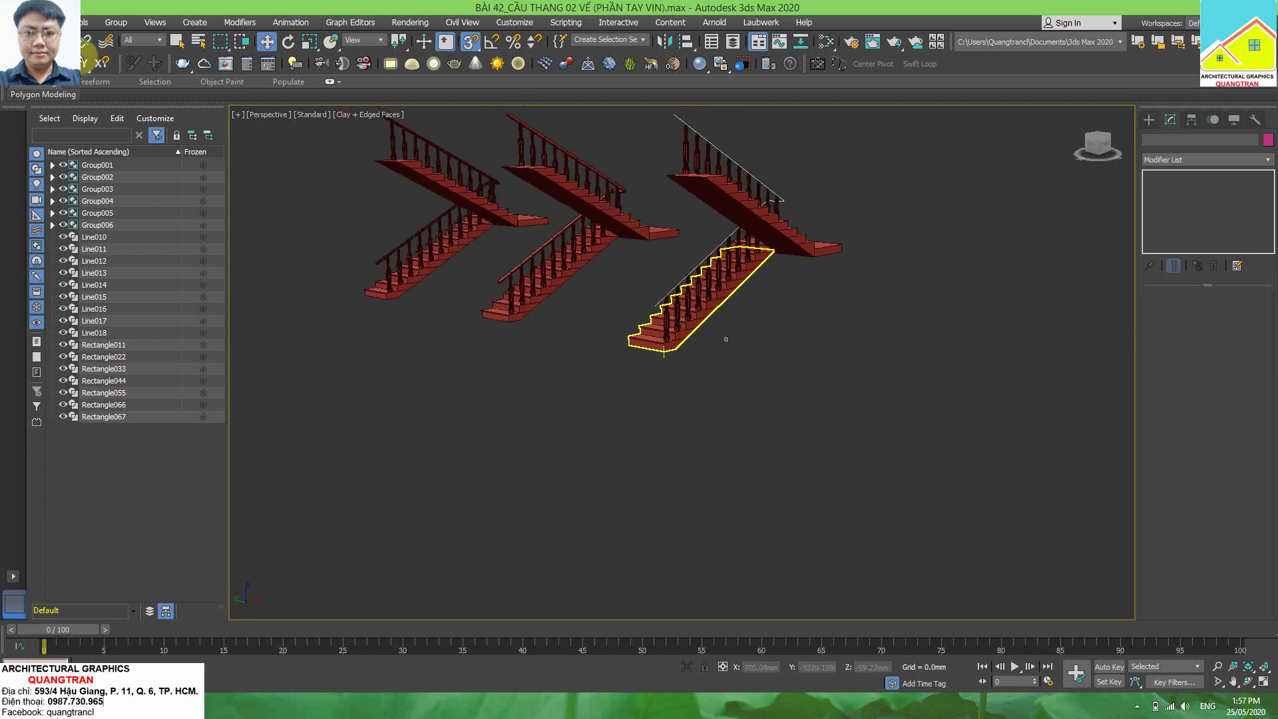
pyautogui.scroll(-2, 639, 360)
pyautogui.press('q')
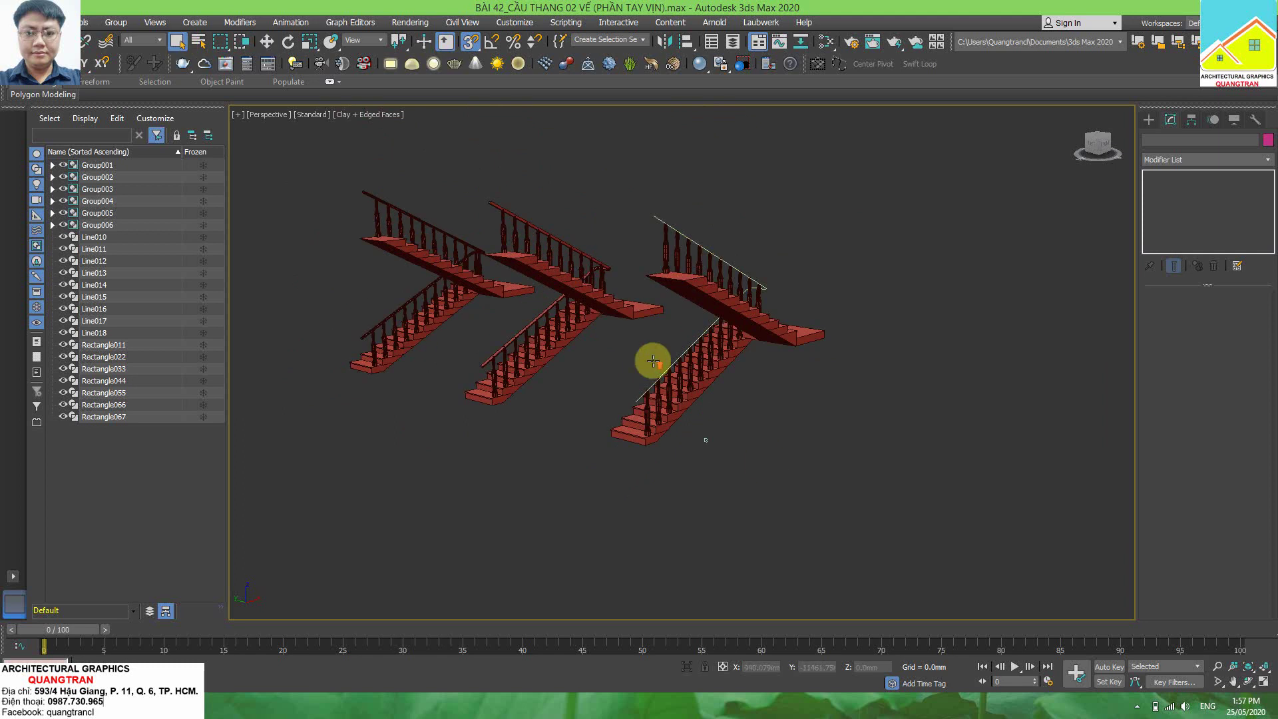
pyautogui.press('z')
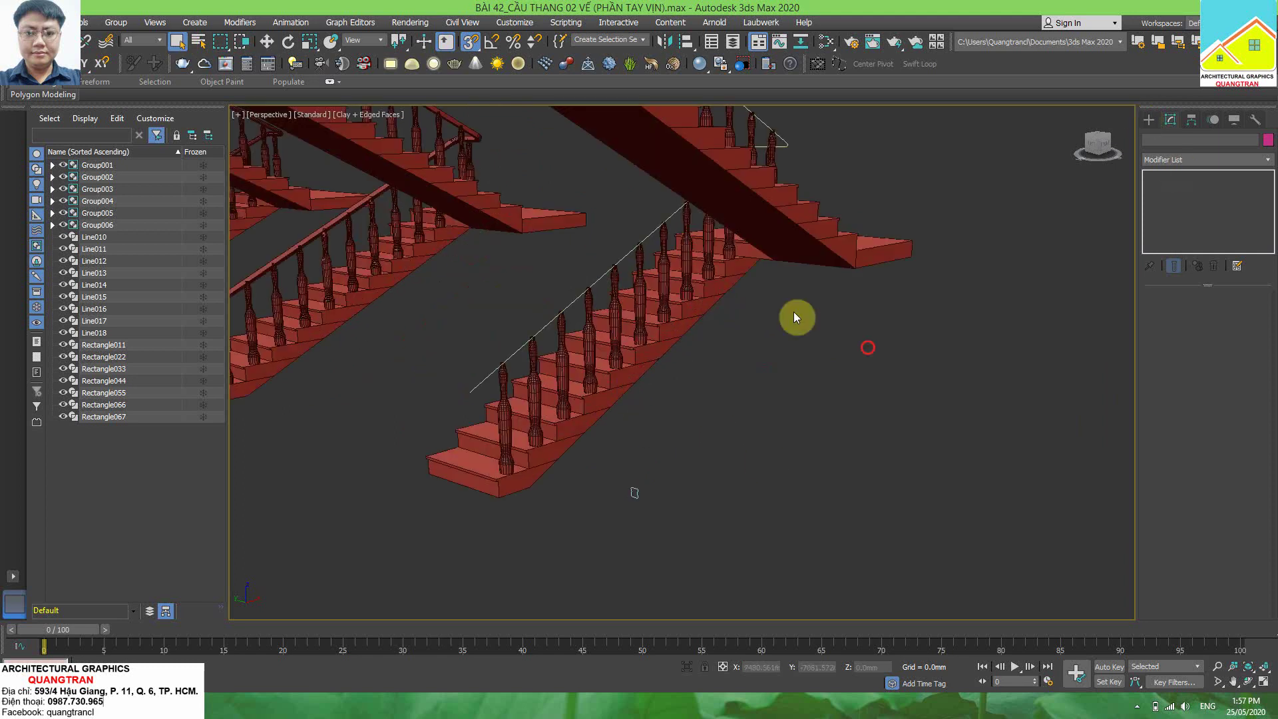
pyautogui.click(1150, 119)
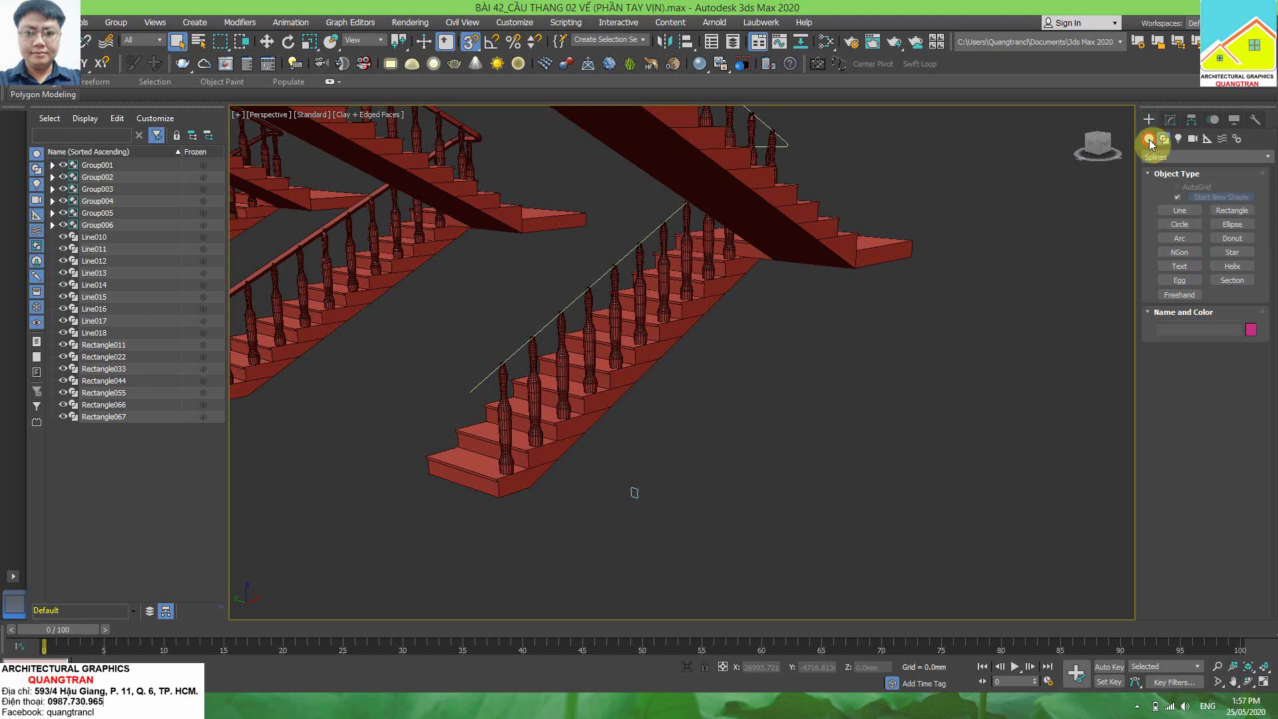
pyautogui.click(1150, 139)
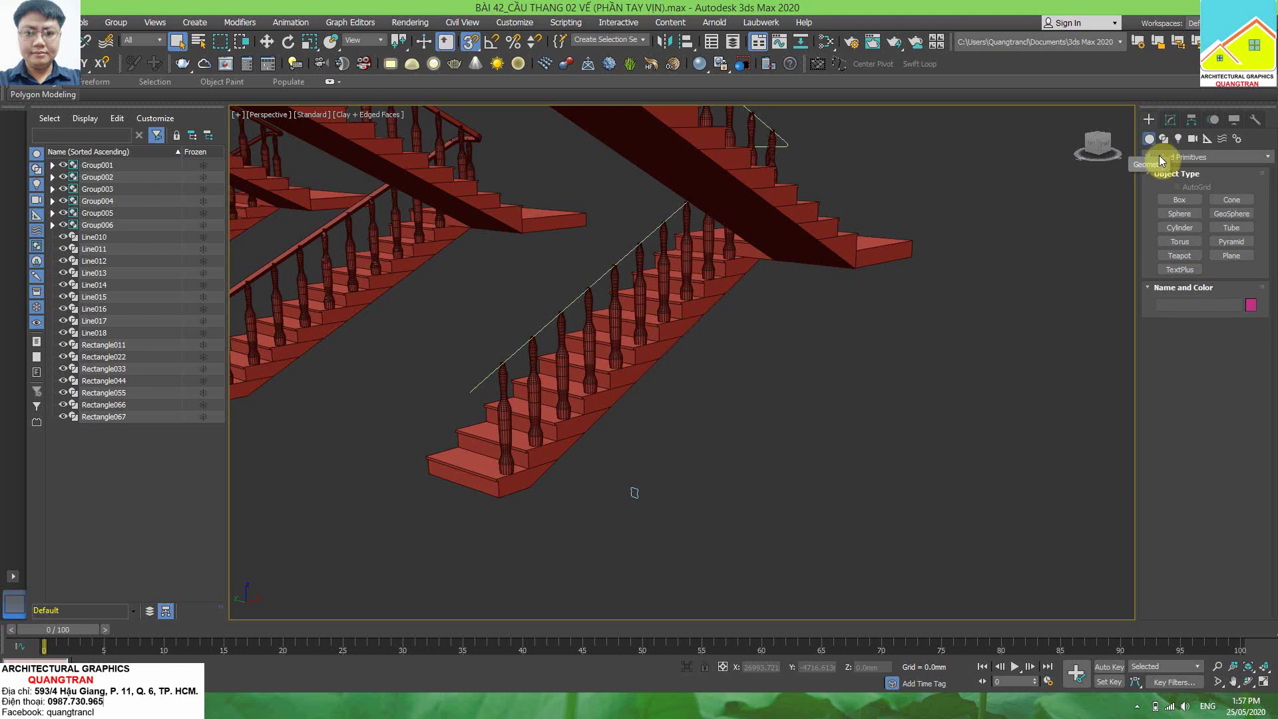
pyautogui.click(1166, 157)
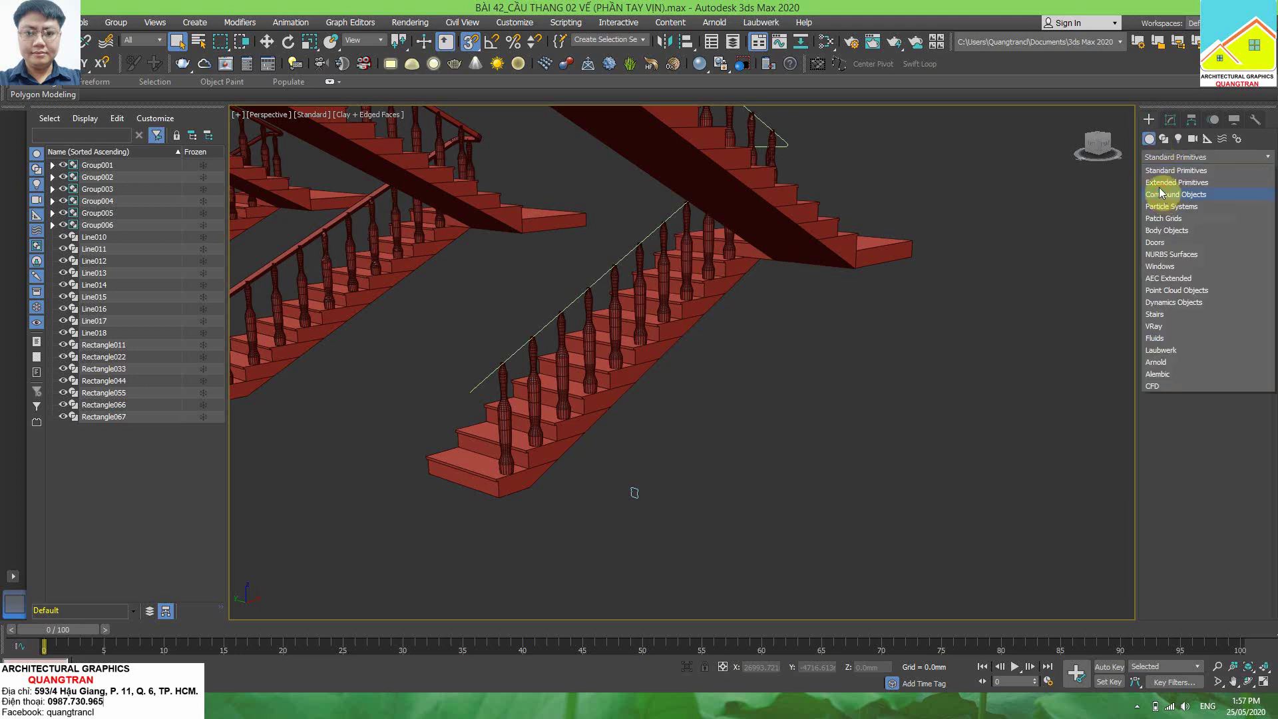
pyautogui.click(1165, 194)
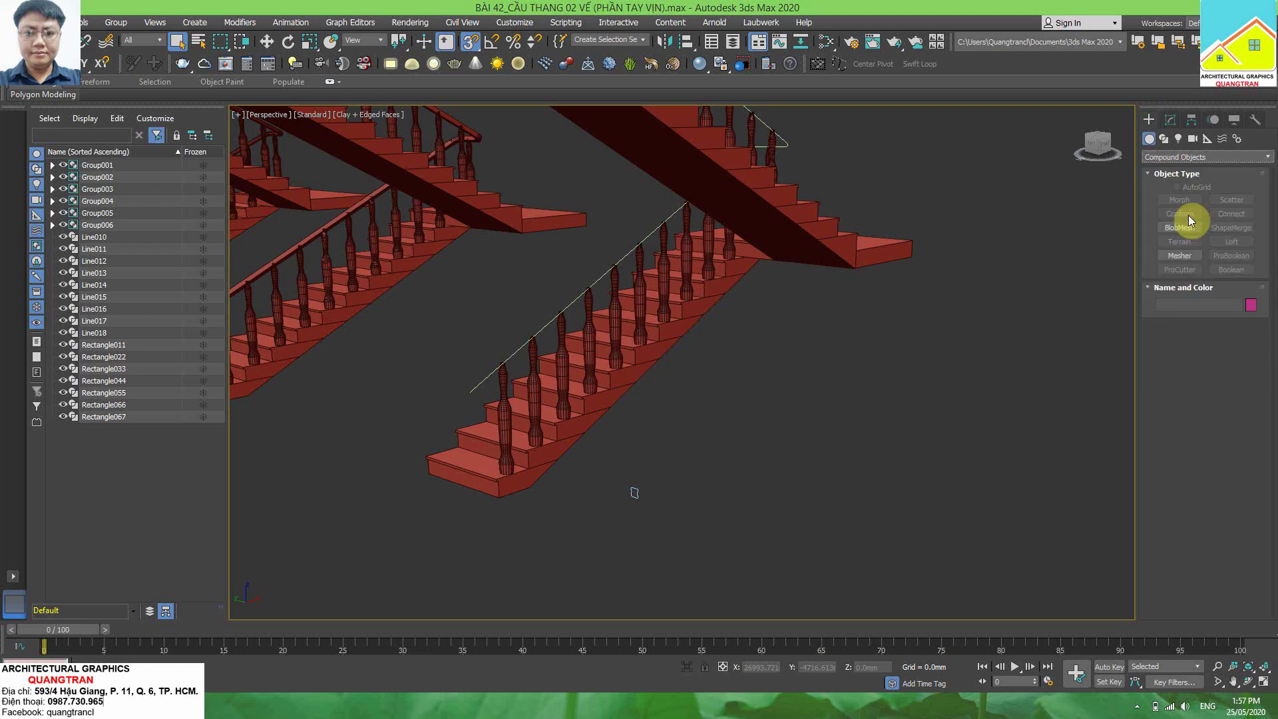
# - Loft the rail line Rectangle066, using Get Shape to pick the rectangle profile
pyautogui.click(599, 279)
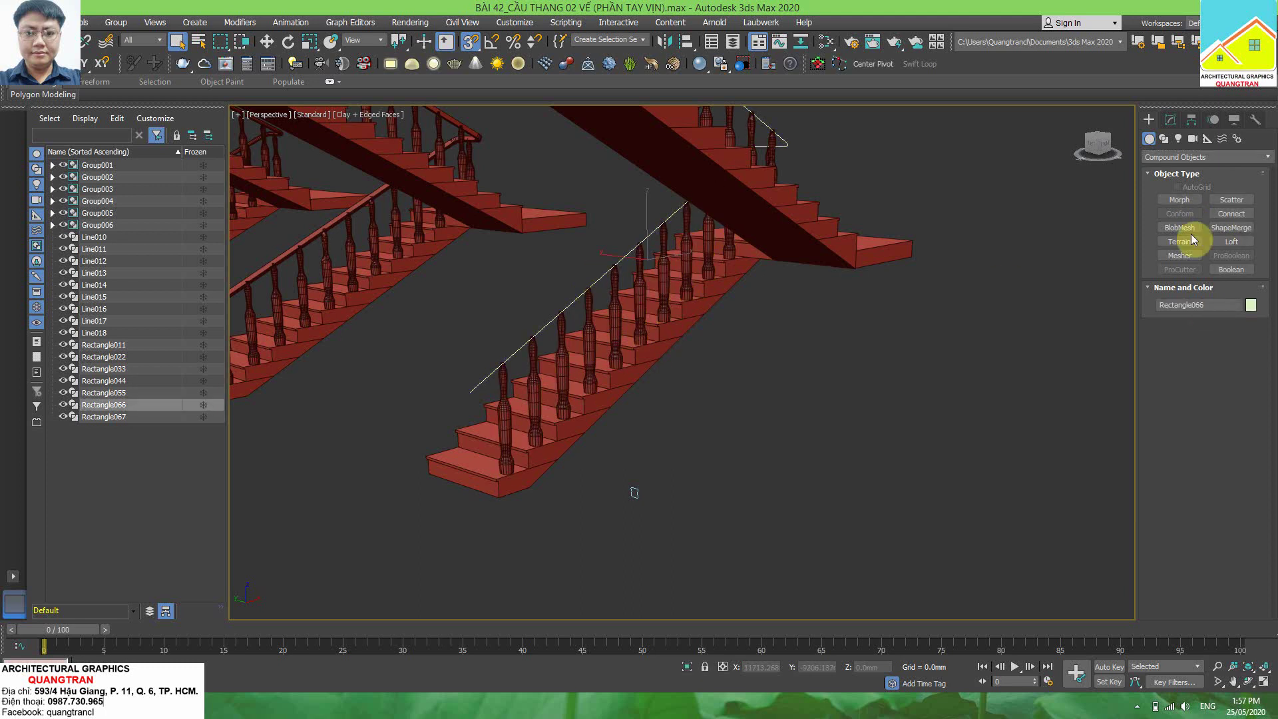
pyautogui.click(1232, 242)
pyautogui.click(1230, 343)
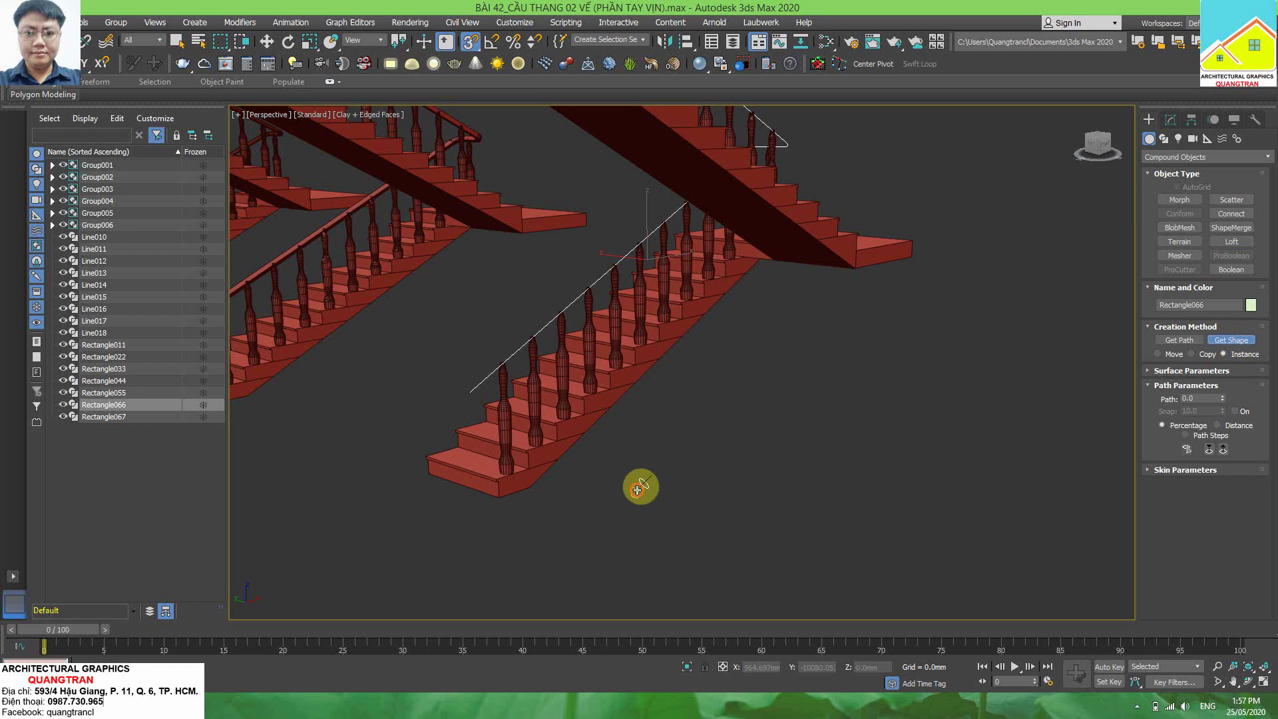
pyautogui.click(640, 491)
pyautogui.scroll(-2, 739, 430)
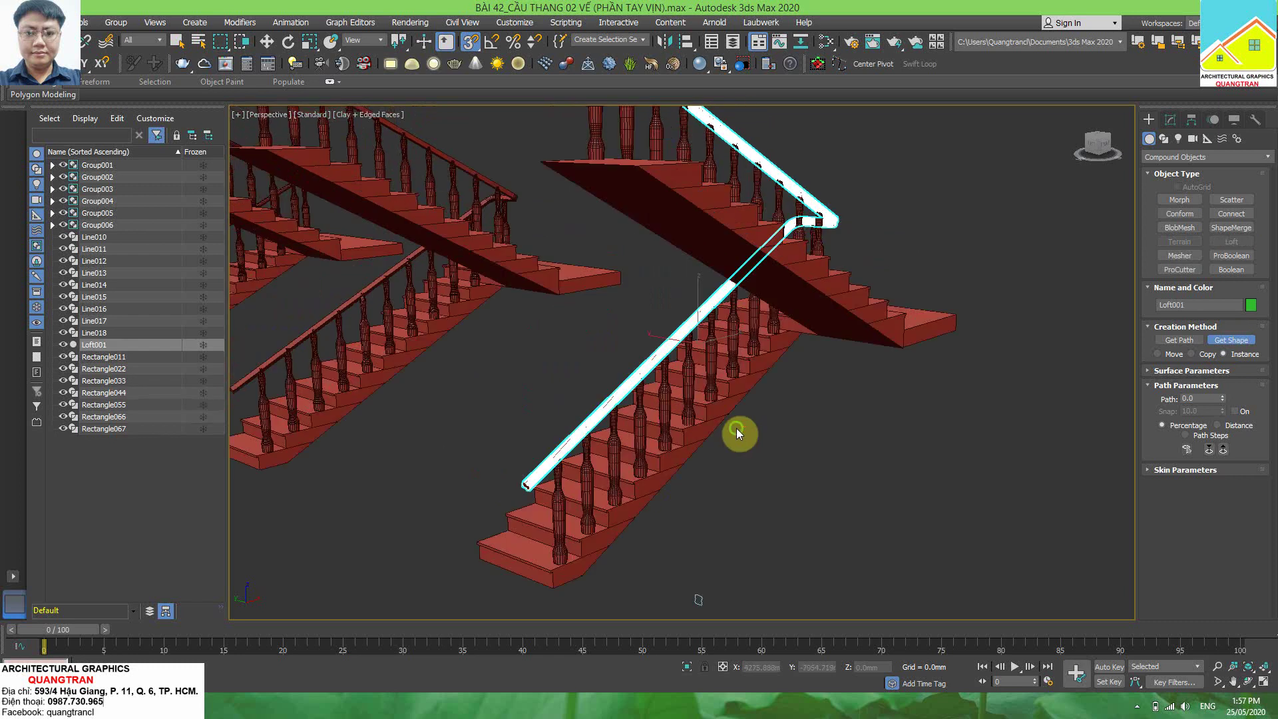
pyautogui.scroll(-5, 829, 419)
pyautogui.keyDown('alt'); pyautogui.moveTo(829, 419); pyautogui.dragTo(932, 400, button='middle'); pyautogui.keyUp('alt')
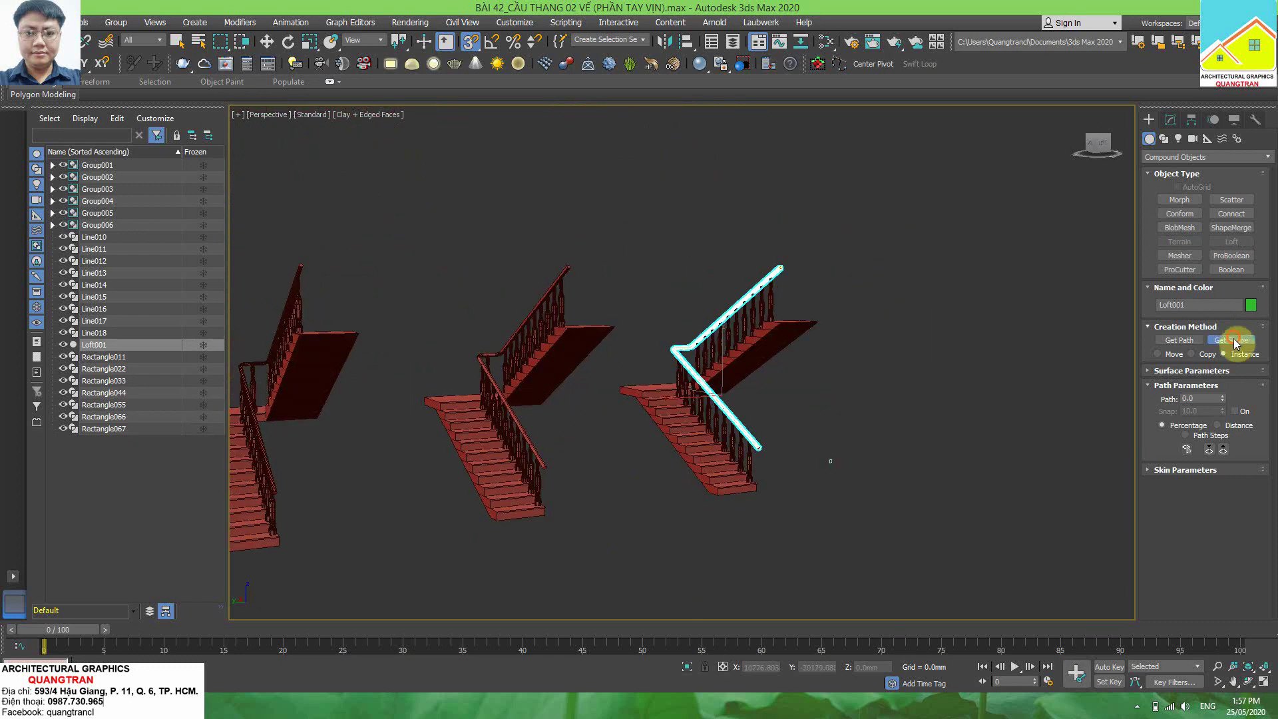
pyautogui.scroll(4, 752, 417)
pyautogui.click(179, 42)
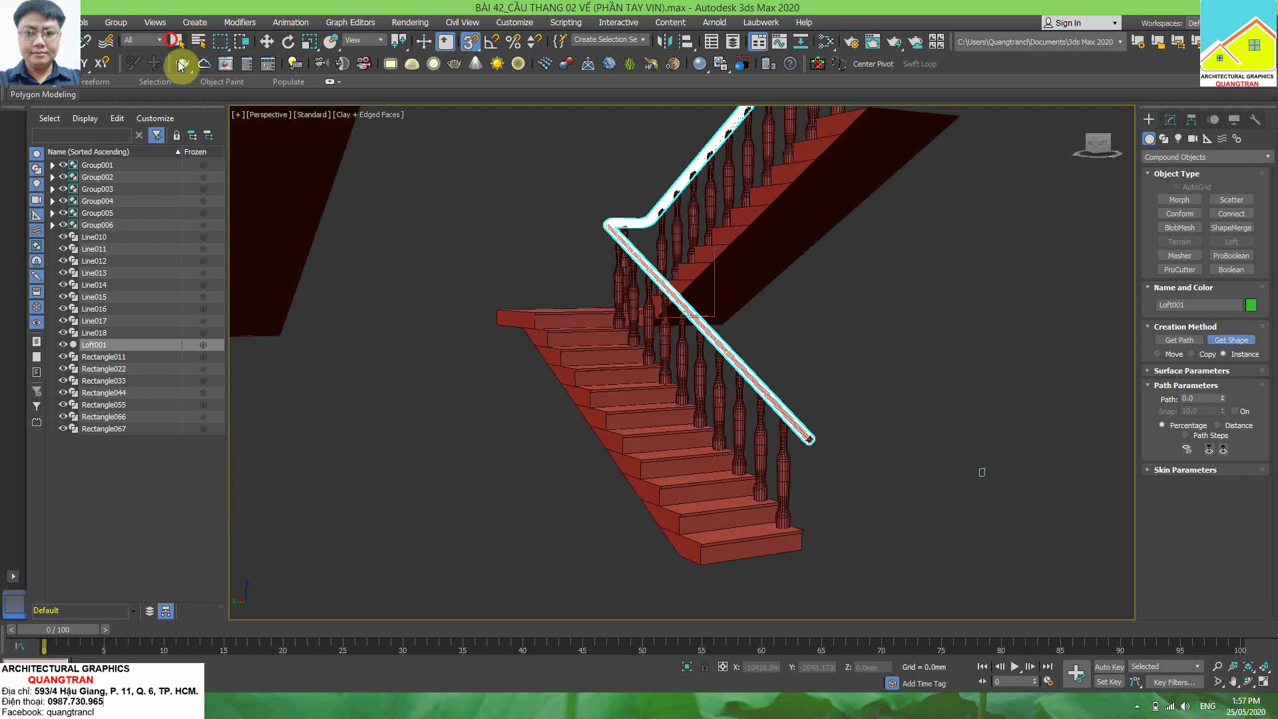
pyautogui.click(514, 191)
pyautogui.scroll(3, 836, 329)
pyautogui.scroll(-3, 836, 329)
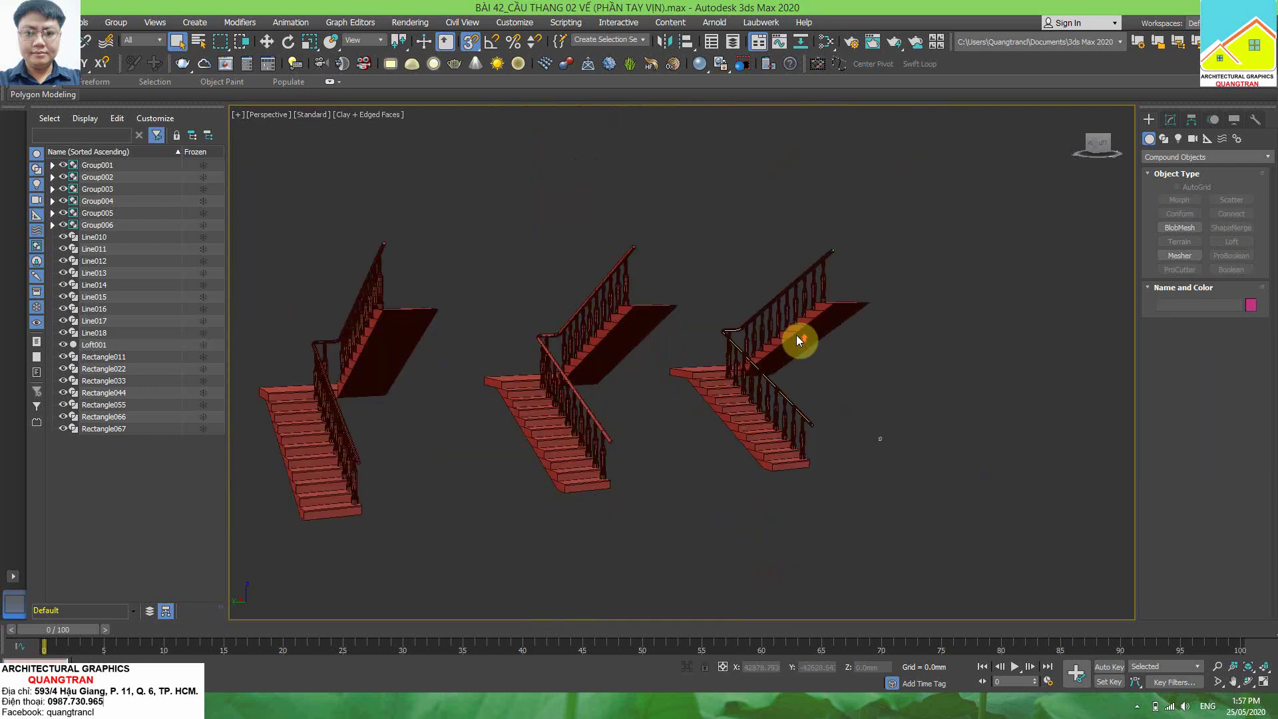
pyautogui.scroll(2, 799, 336)
pyautogui.click(785, 327)
pyautogui.scroll(3, 786, 327)
pyautogui.scroll(2, 770, 354)
pyautogui.scroll(-4, 770, 353)
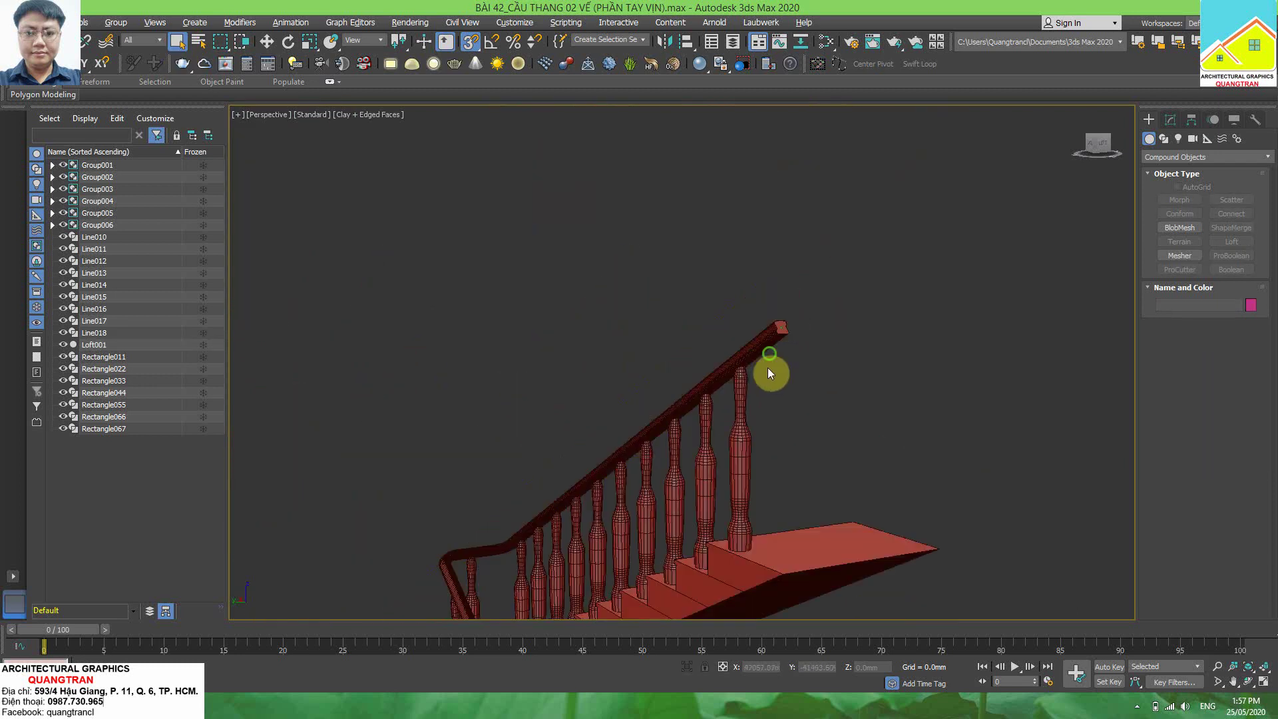
pyautogui.moveTo(768, 368)
pyautogui.keyDown('alt'); pyautogui.mouseDown(button='middle')
pyautogui.moveTo(765, 394)
pyautogui.moveTo(814, 419)
pyautogui.mouseUp(button='middle'); pyautogui.keyUp('alt')
pyautogui.scroll(2, 780, 322)
pyautogui.scroll(-3, 781, 323)
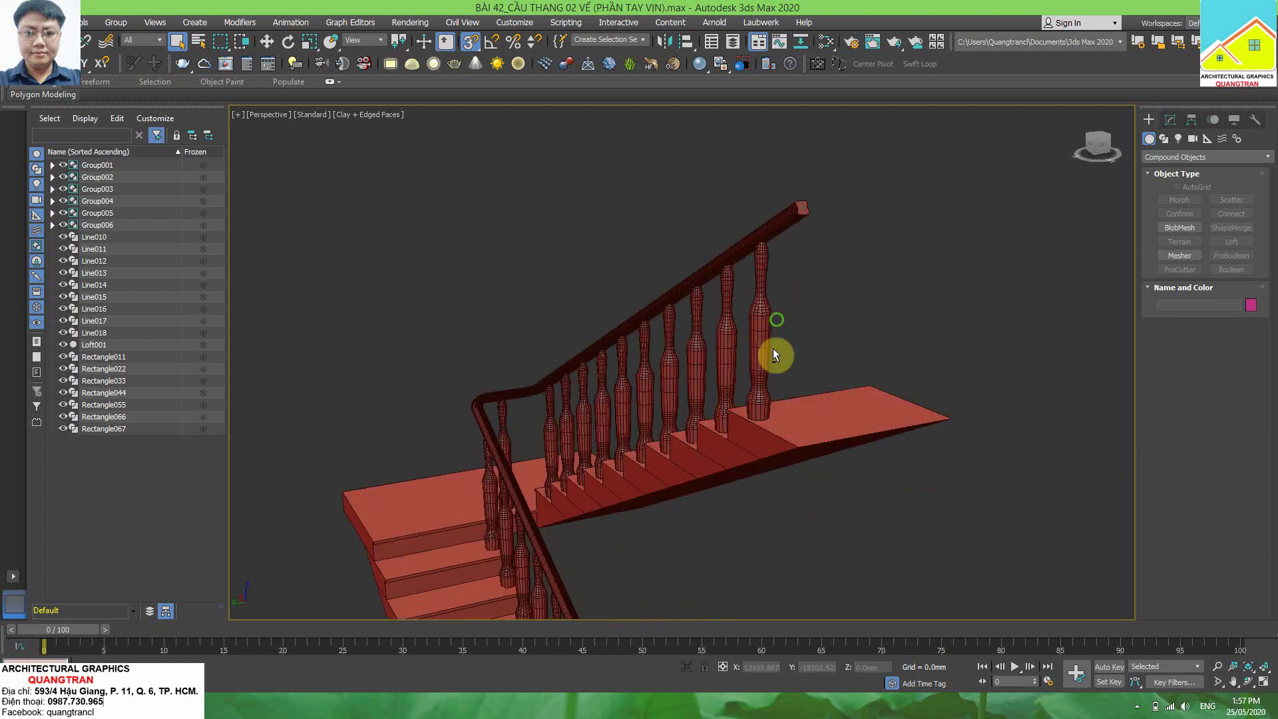
pyautogui.keyDown('alt'); pyautogui.moveTo(771, 357); pyautogui.dragTo(684, 359, button='middle'); pyautogui.keyUp('alt')
pyautogui.scroll(3, 571, 314)
pyautogui.scroll(-2, 571, 314)
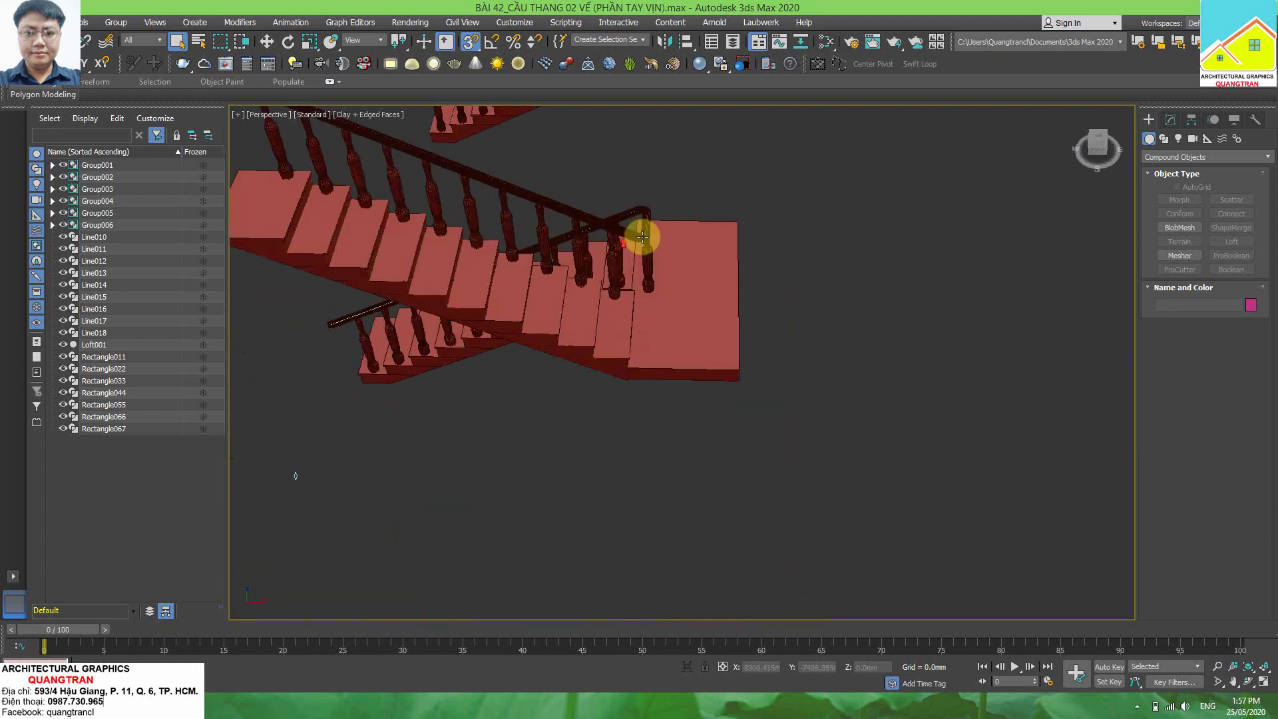
pyautogui.scroll(4, 641, 234)
pyautogui.scroll(-5, 670, 305)
pyautogui.scroll(-2, 608, 285)
pyautogui.keyDown('alt'); pyautogui.moveTo(711, 293); pyautogui.dragTo(765, 313, button='middle'); pyautogui.keyUp('alt')
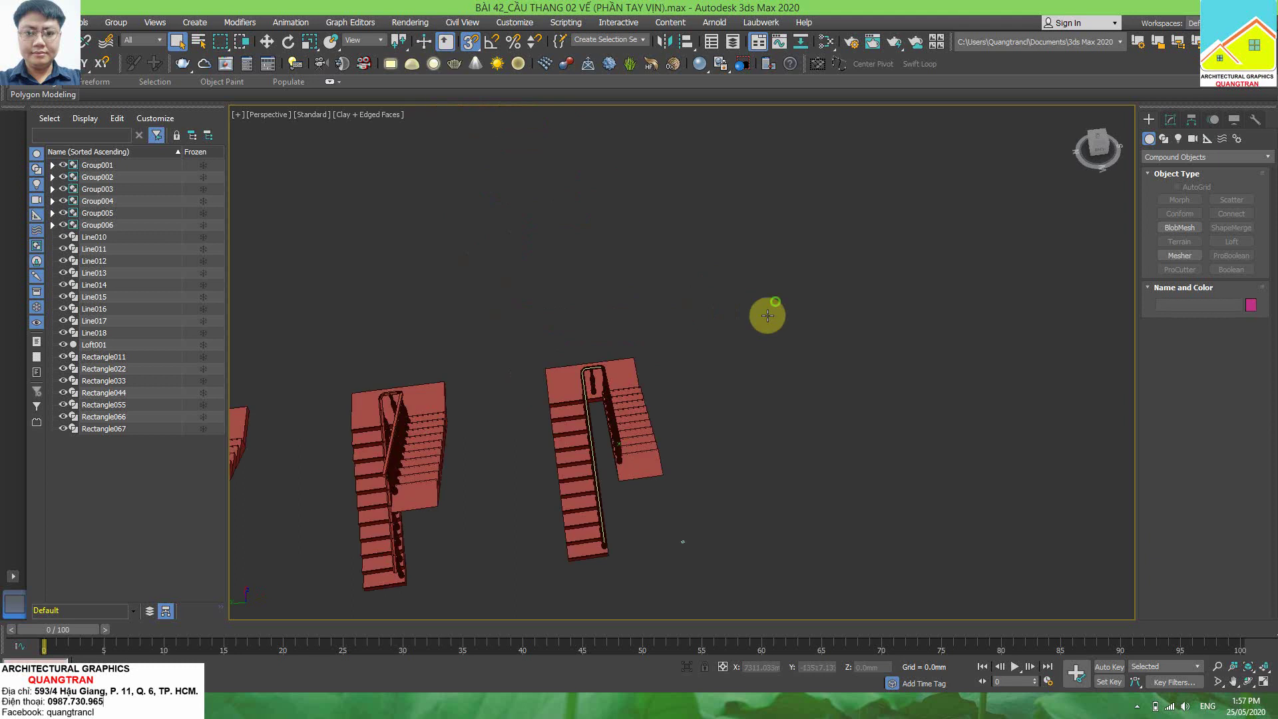
pyautogui.scroll(3, 633, 433)
pyautogui.scroll(2, 590, 386)
pyautogui.scroll(3, 591, 385)
pyautogui.moveTo(591, 385); pyautogui.dragTo(565, 259, button='middle')
pyautogui.scroll(2, 604, 345)
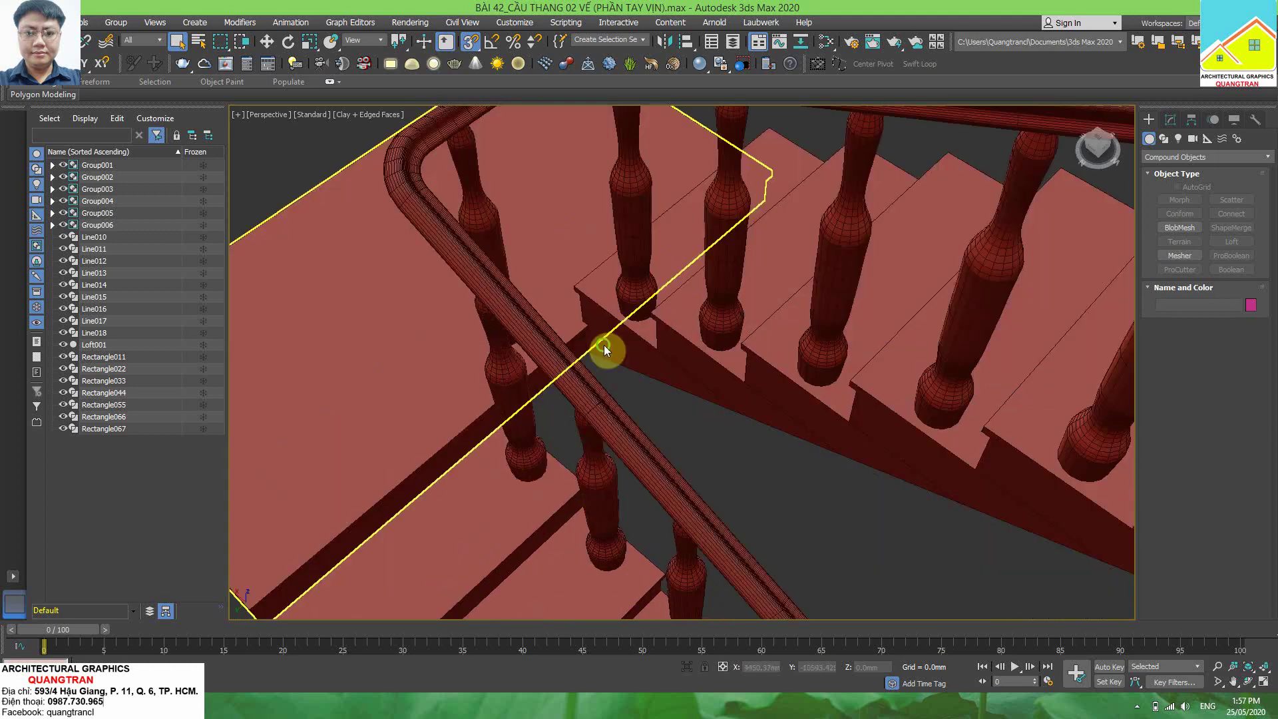
pyautogui.scroll(-5, 619, 300)
pyautogui.moveTo(619, 301)
pyautogui.keyDown('alt'); pyautogui.mouseDown(button='middle')
pyautogui.moveTo(591, 285)
pyautogui.moveTo(702, 403)
pyautogui.mouseUp(button='middle'); pyautogui.keyUp('alt')
pyautogui.scroll(5, 702, 403)
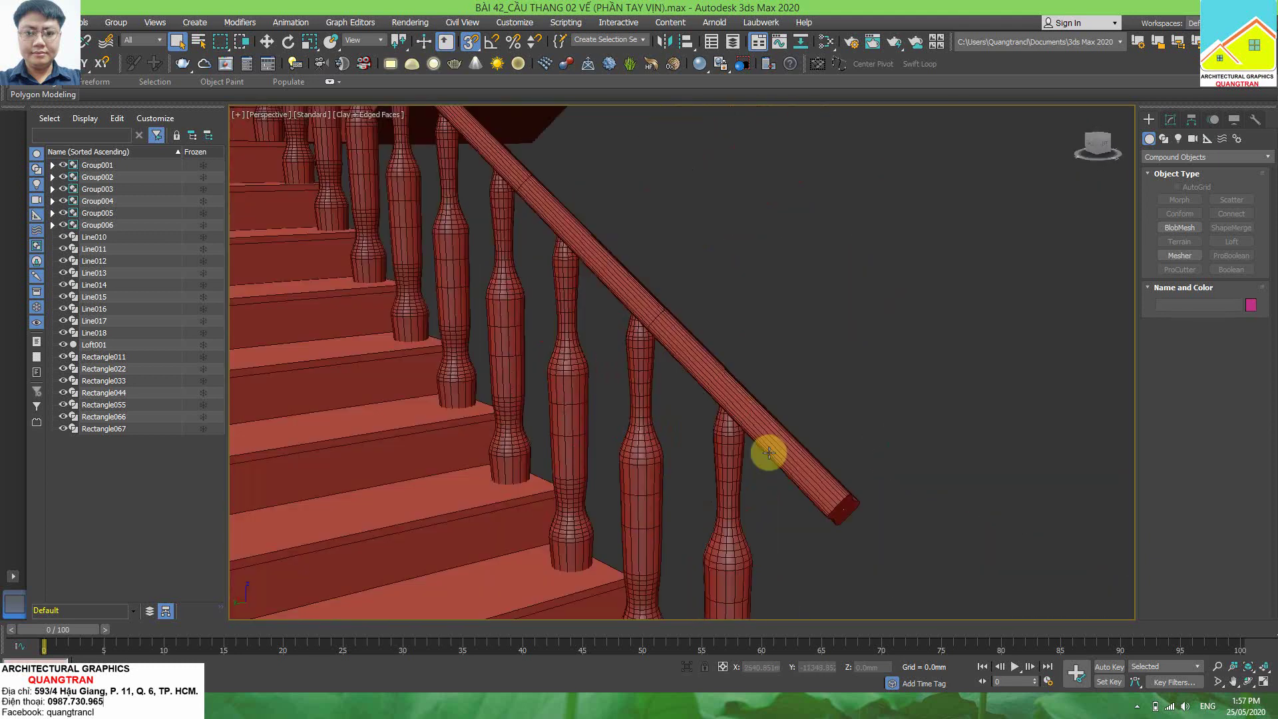
pyautogui.scroll(1, 765, 448)
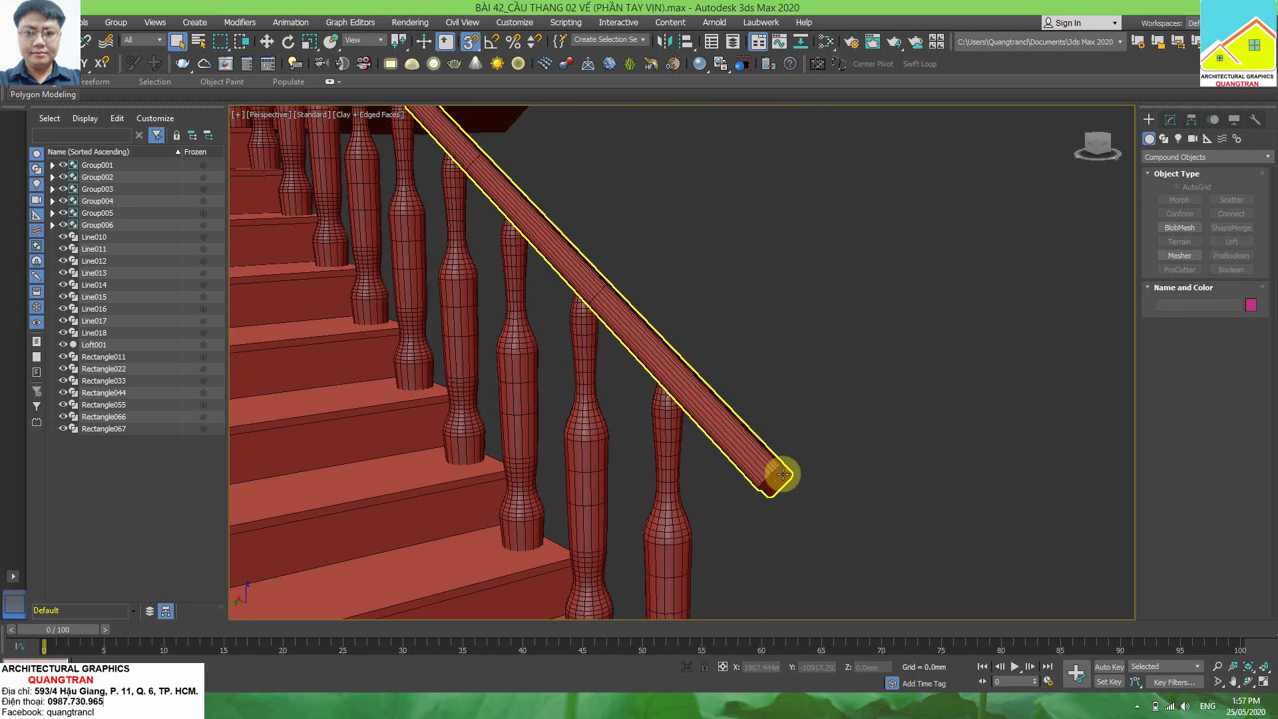
pyautogui.scroll(-3, 733, 452)
pyautogui.scroll(1, 756, 468)
pyautogui.scroll(-1, 698, 417)
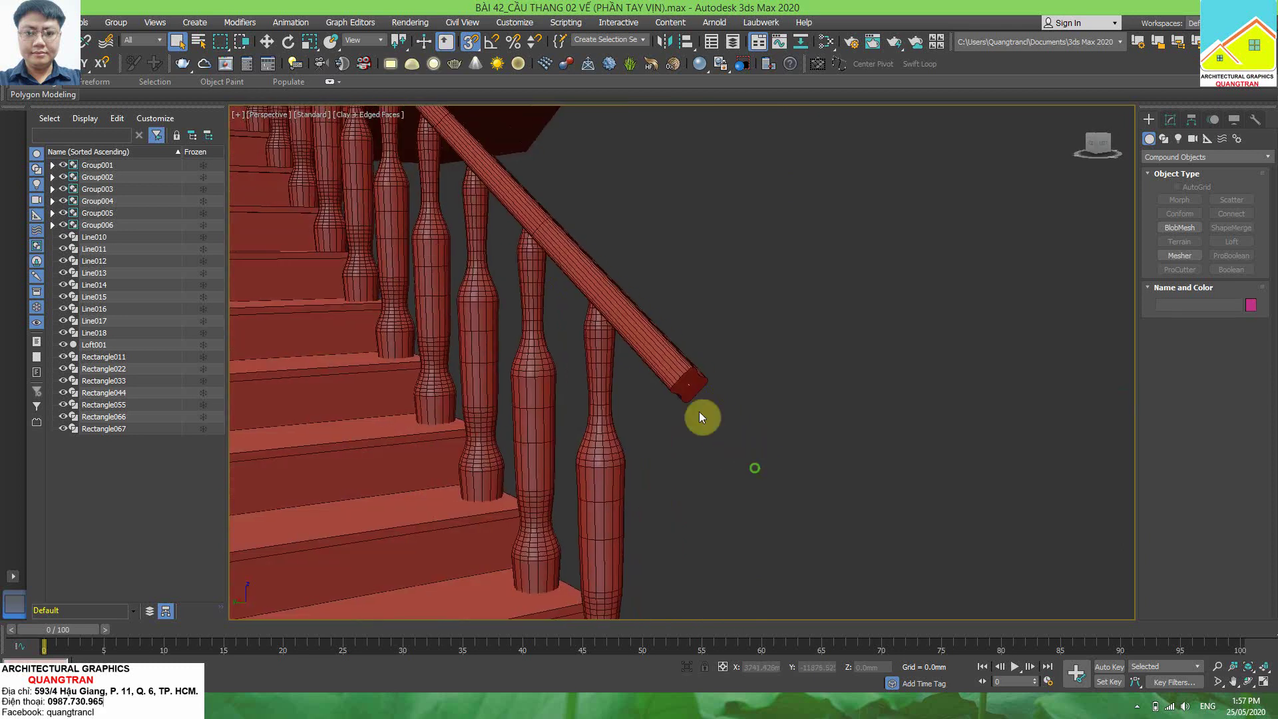
pyautogui.scroll(1, 698, 379)
pyautogui.scroll(-3, 680, 374)
pyautogui.scroll(-2, 680, 377)
pyautogui.scroll(-1, 680, 378)
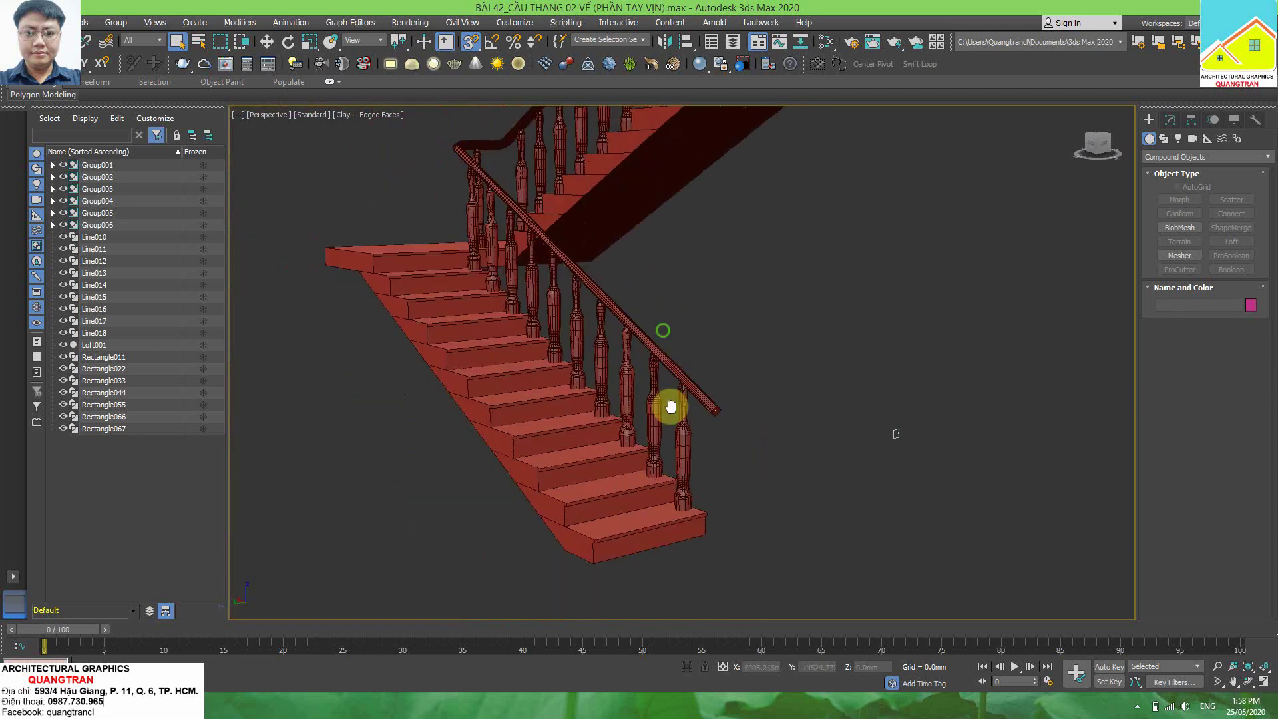
pyautogui.scroll(-2, 673, 405)
pyautogui.scroll(-1, 676, 350)
pyautogui.scroll(-1, 671, 337)
pyautogui.scroll(5, 735, 273)
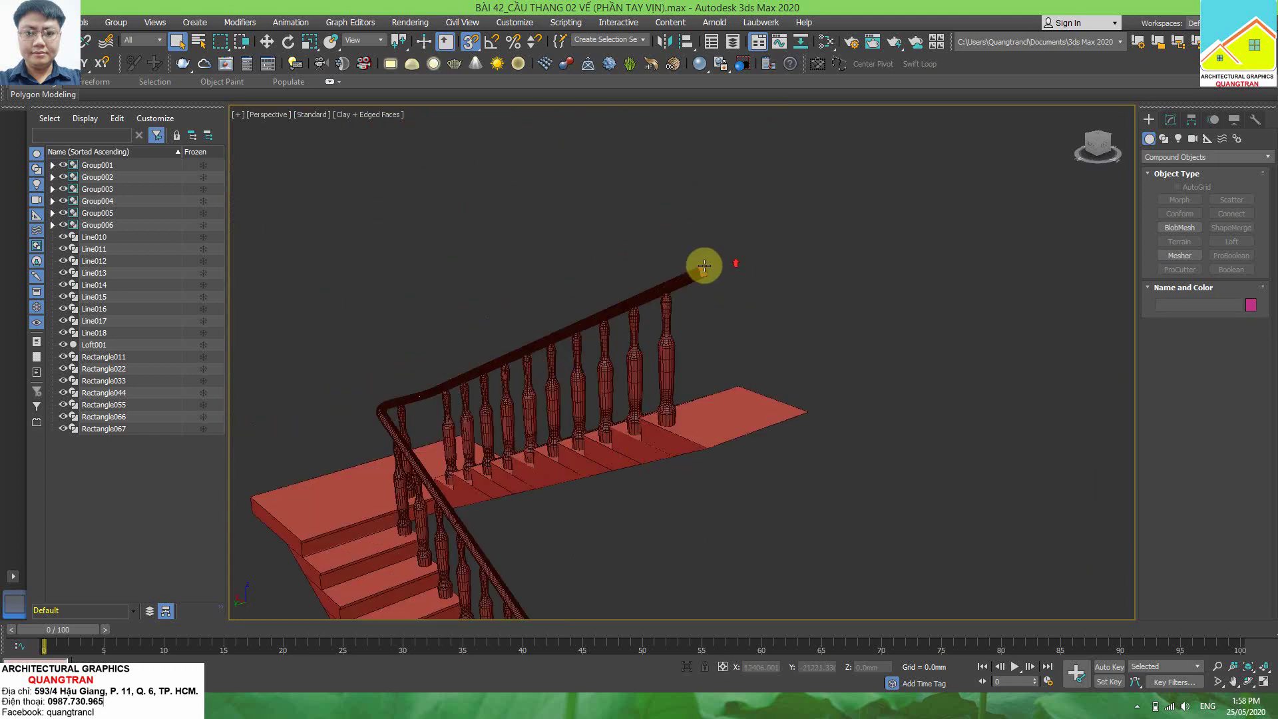
pyautogui.click(700, 267)
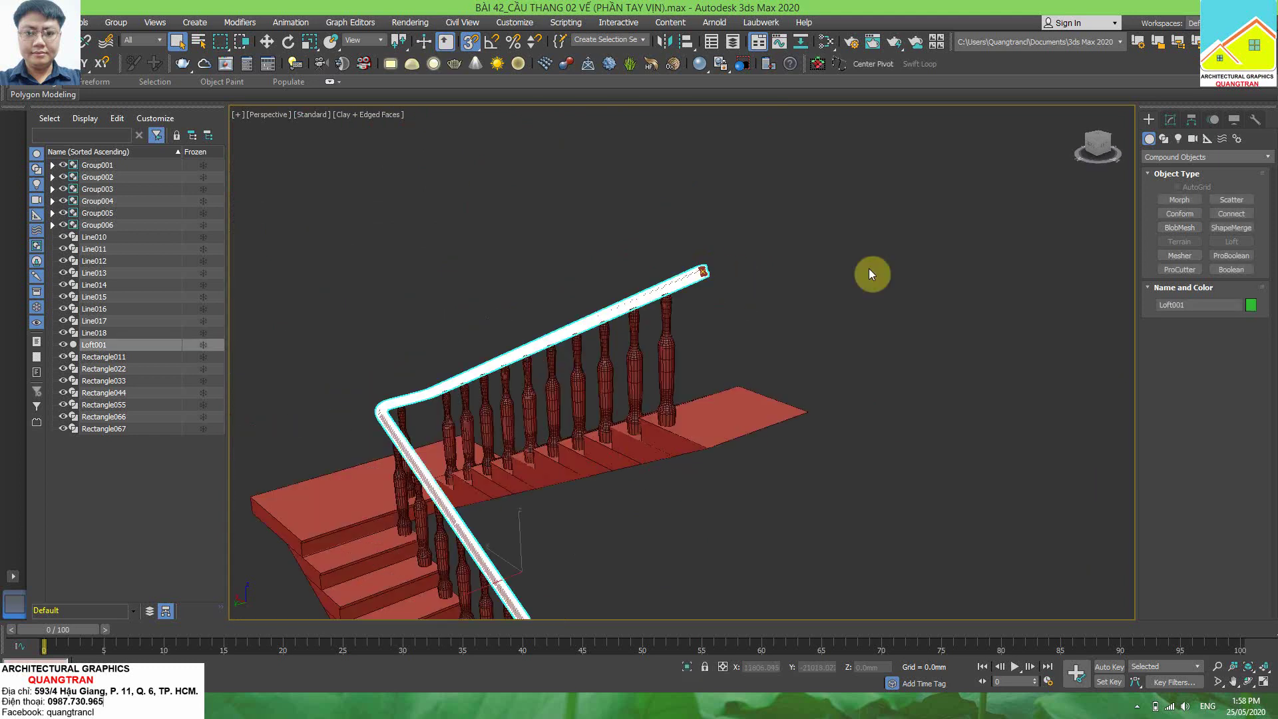
# - Enter Loft001's Shape sub-object level and select the profile at the rail end
pyautogui.click(1169, 120)
pyautogui.click(1151, 174)
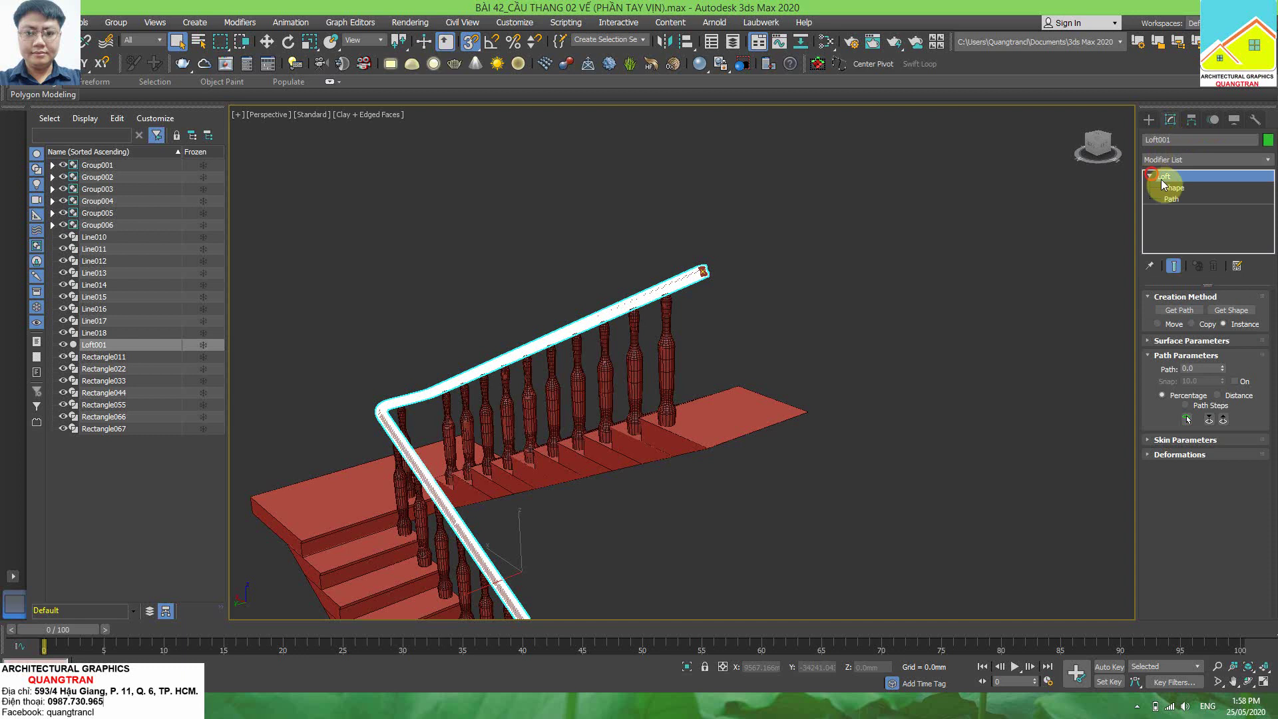
pyautogui.click(1174, 189)
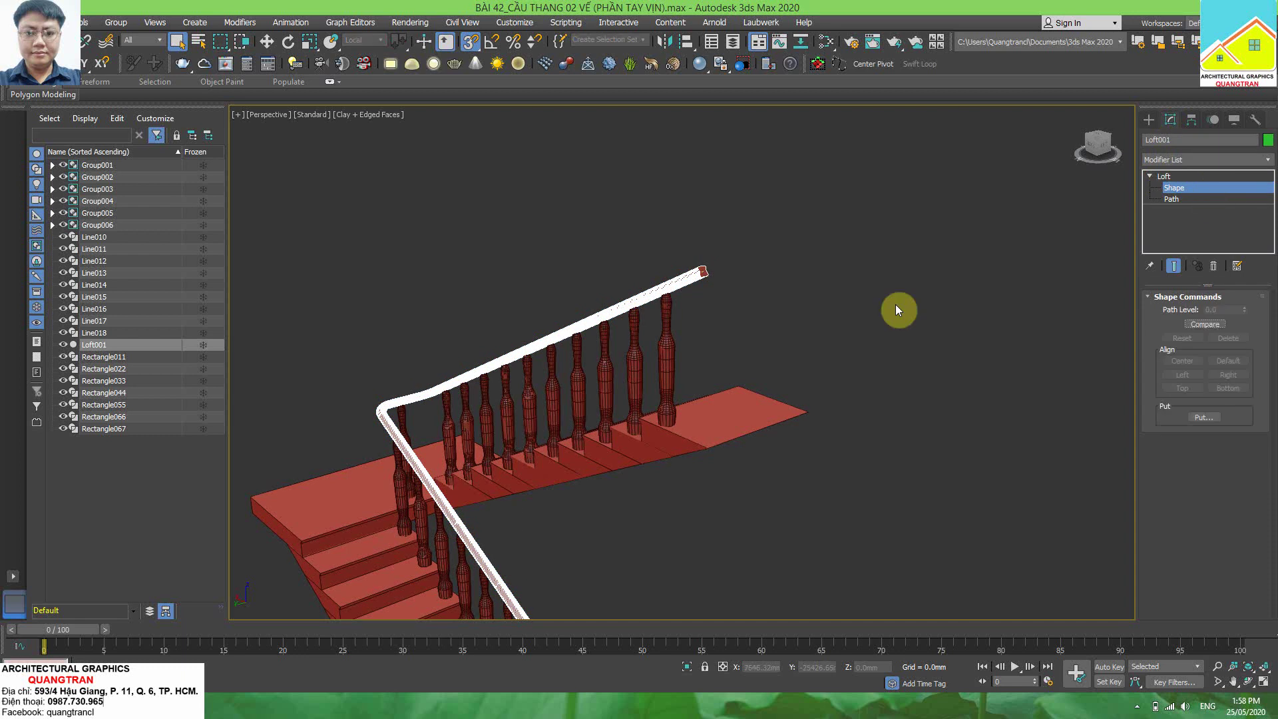
pyautogui.moveTo(892, 305); pyautogui.dragTo(1018, 303, button='middle')
pyautogui.scroll(6, 876, 240)
pyautogui.click(876, 240)
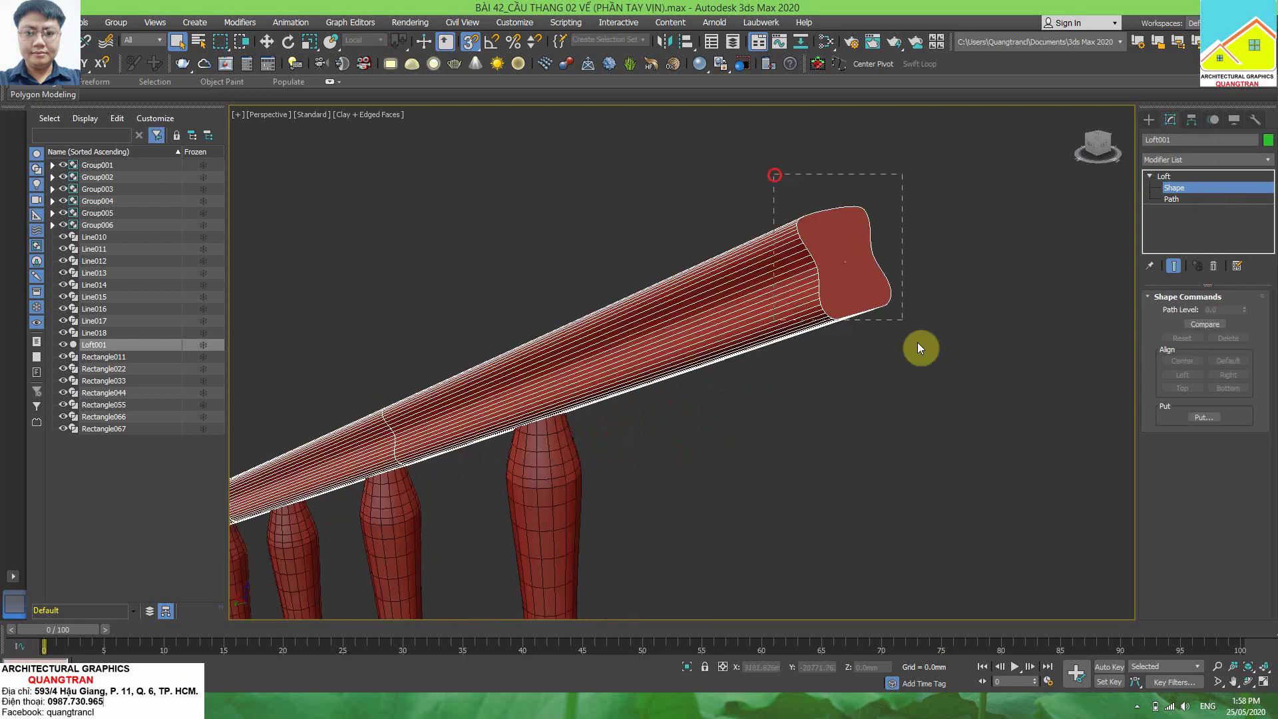
pyautogui.click(892, 296)
pyautogui.scroll(-10, 901, 293)
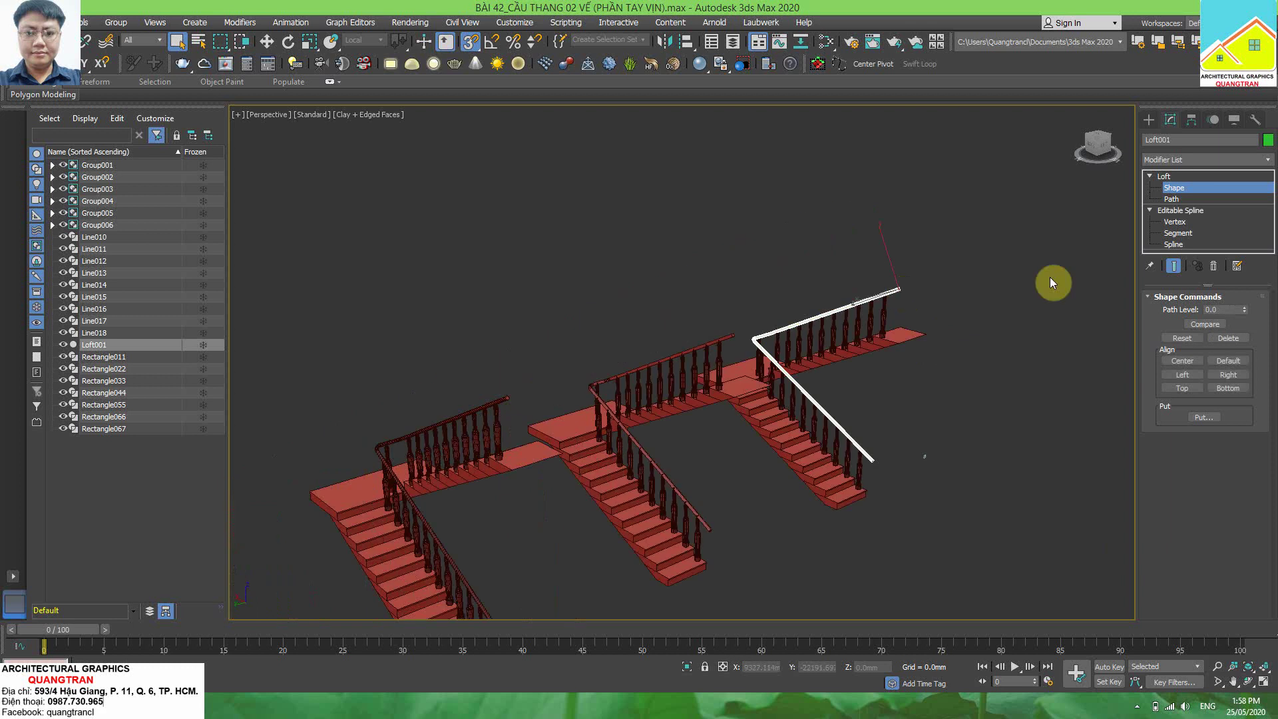
pyautogui.moveTo(1049, 277); pyautogui.dragTo(970, 282, button='middle')
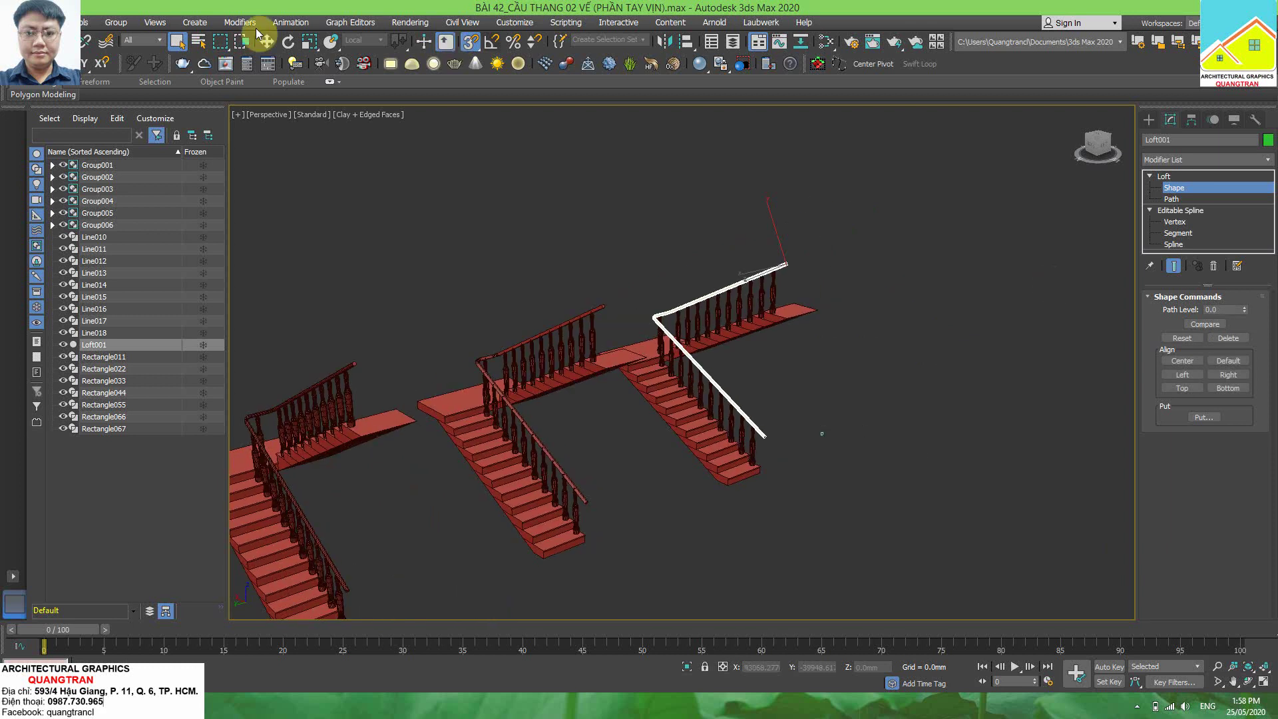
# - Try sliding the selected profile shape along the rail, then cancel the move
pyautogui.press('w')
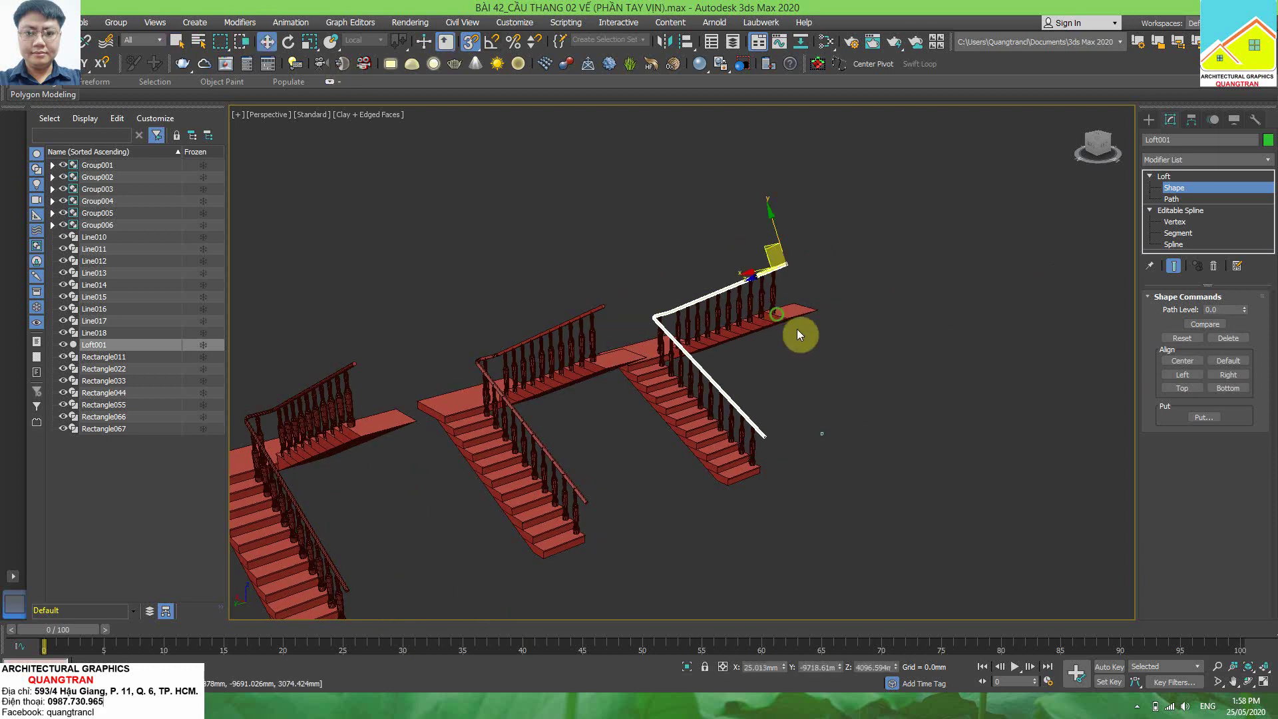
pyautogui.scroll(2, 796, 329)
pyautogui.scroll(2, 755, 266)
pyautogui.scroll(2, 752, 265)
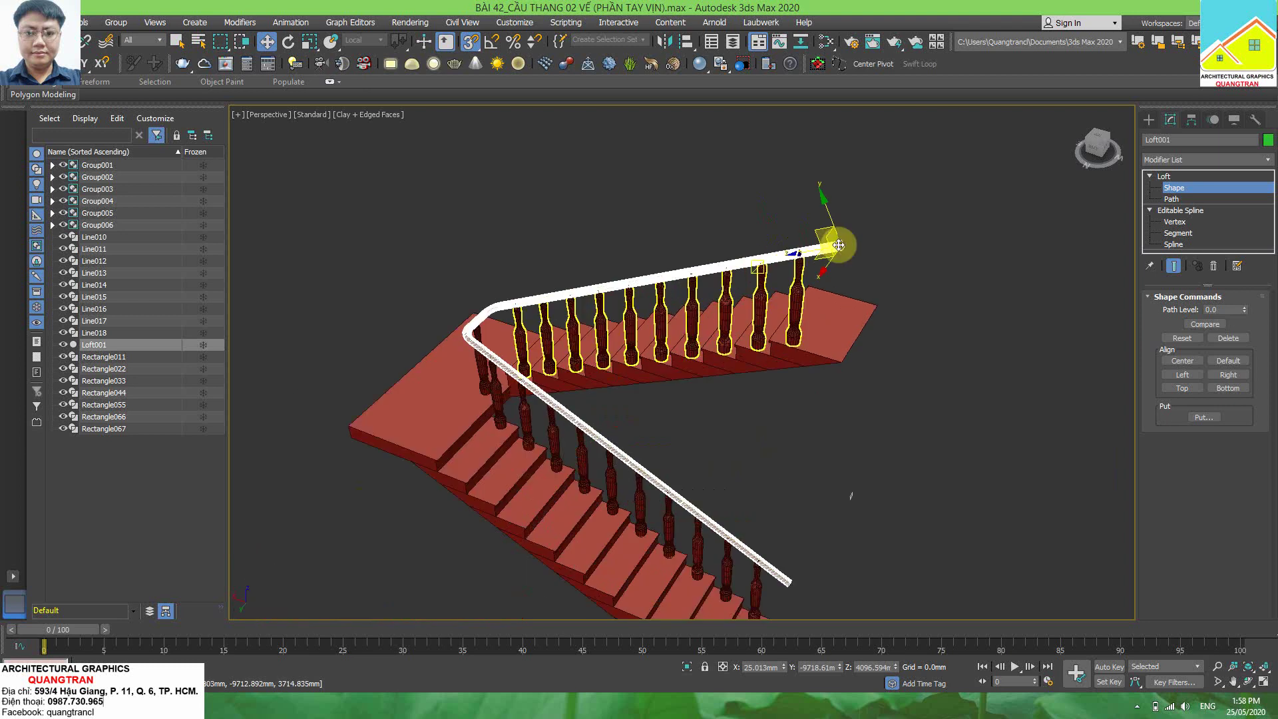
pyautogui.scroll(2, 793, 253)
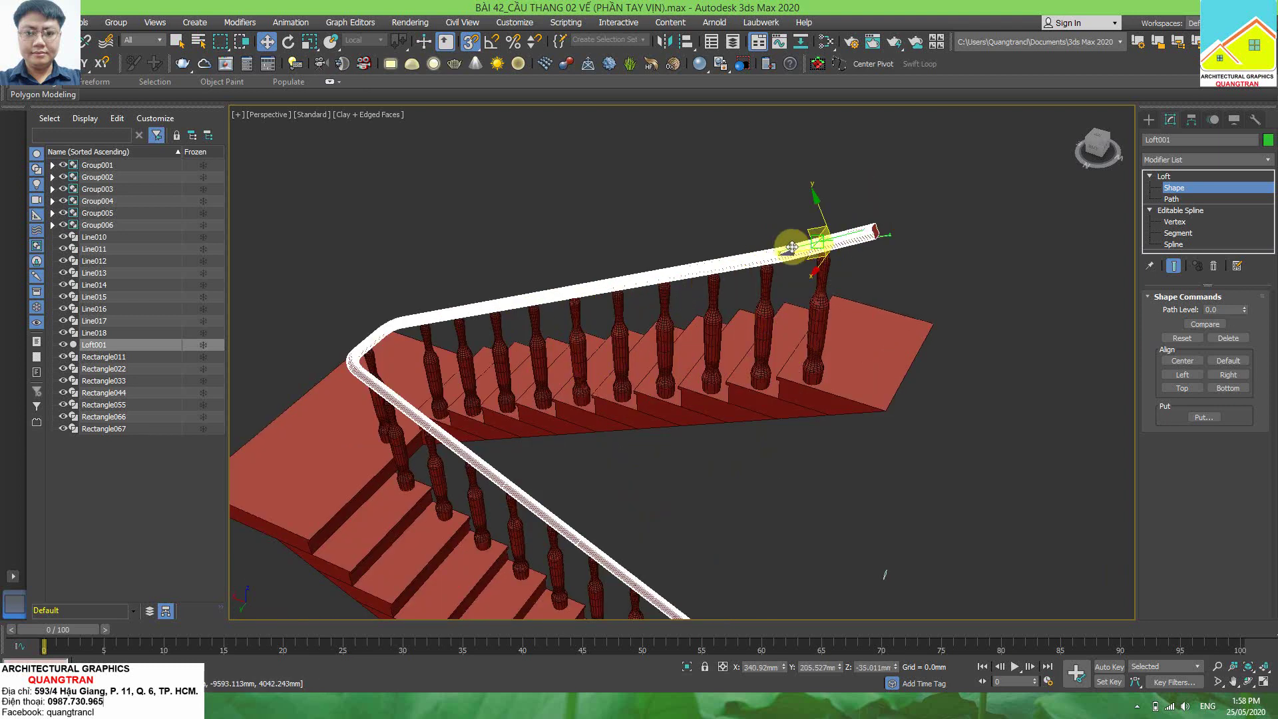
pyautogui.moveTo(804, 245); pyautogui.dragTo(751, 261)
pyautogui.press('Delete')
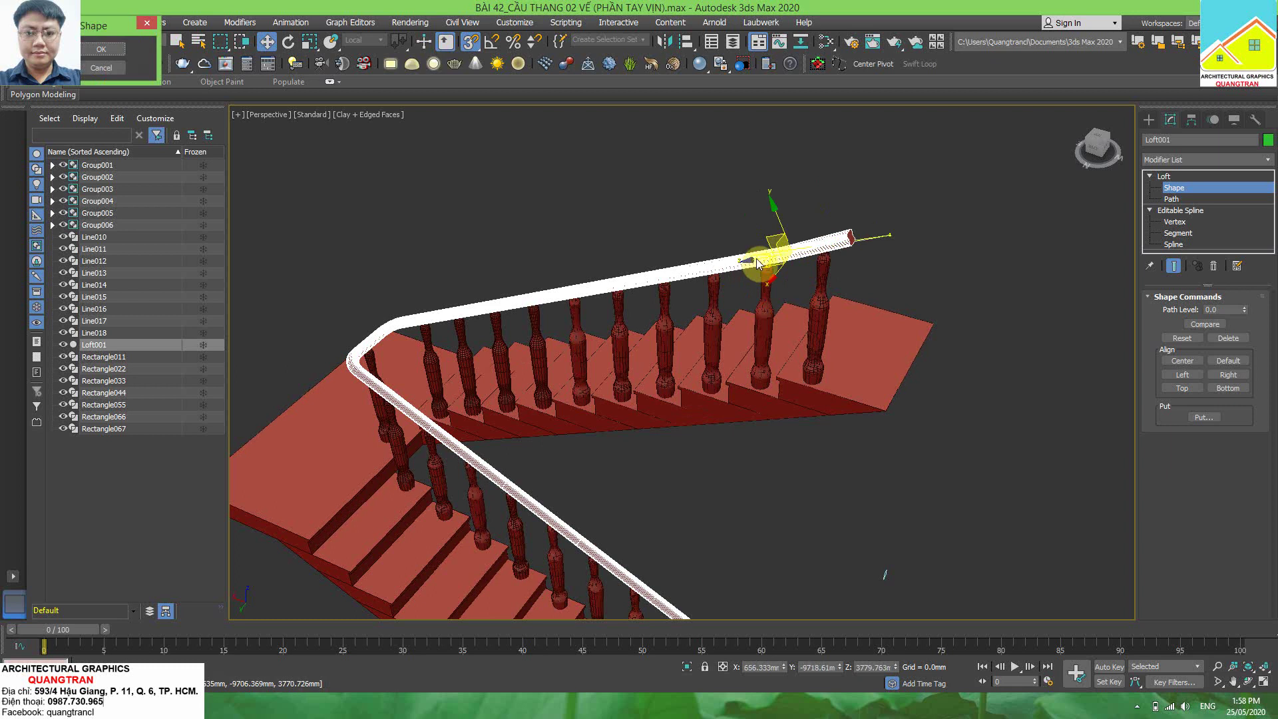
pyautogui.press('Return')
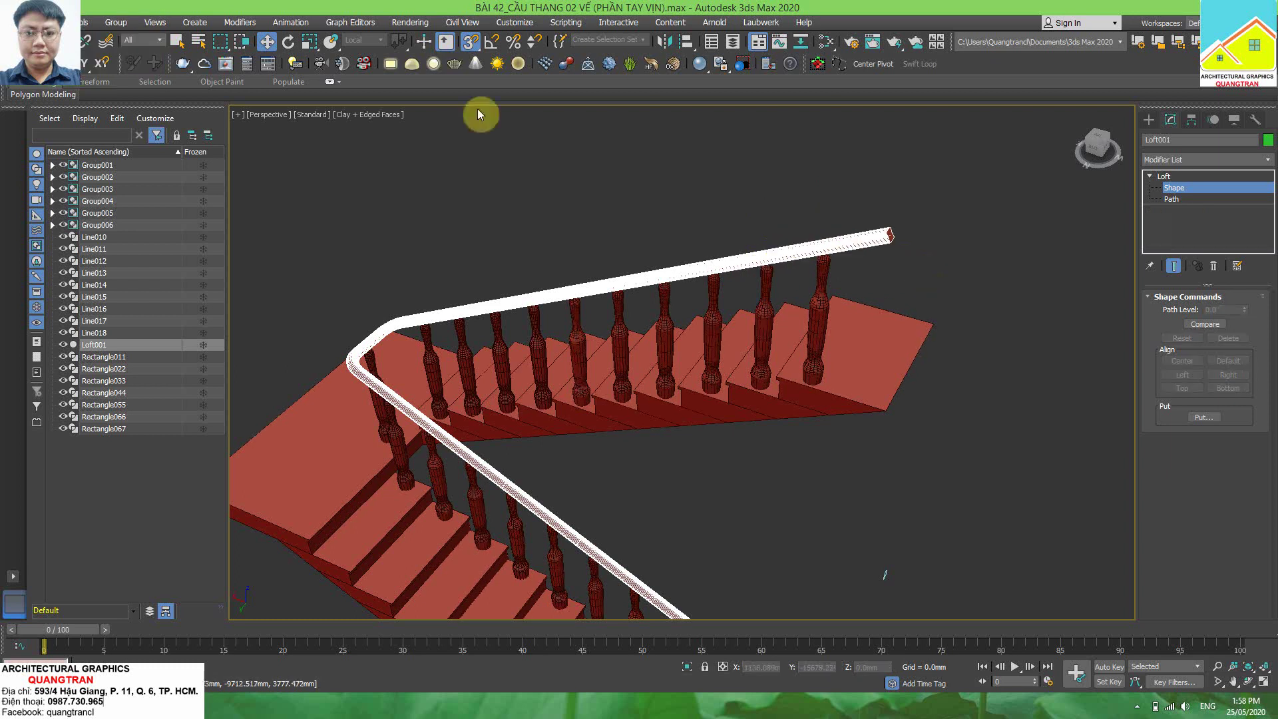
# - Shift-copy the end profile shape down the path to the corner bend and confirm
pyautogui.moveTo(885, 220); pyautogui.dragTo(927, 263, button='middle')
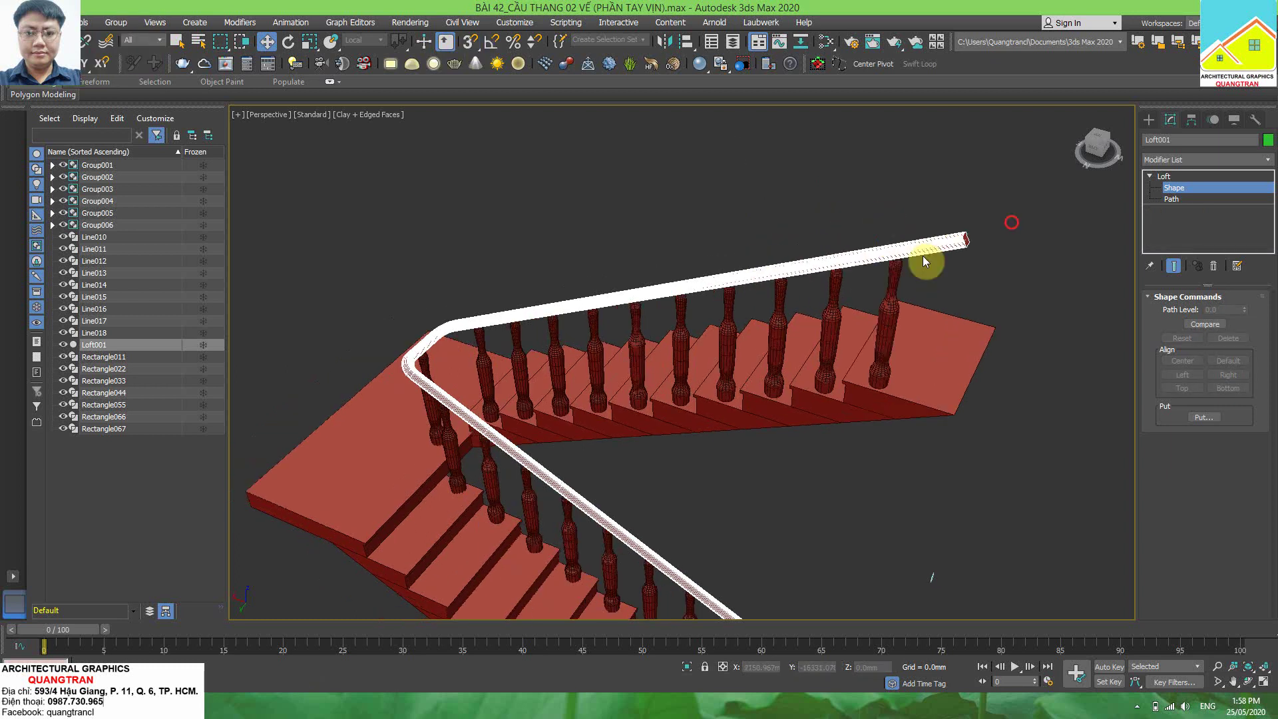
pyautogui.click(945, 253)
pyautogui.scroll(2, 945, 252)
pyautogui.scroll(-2, 941, 248)
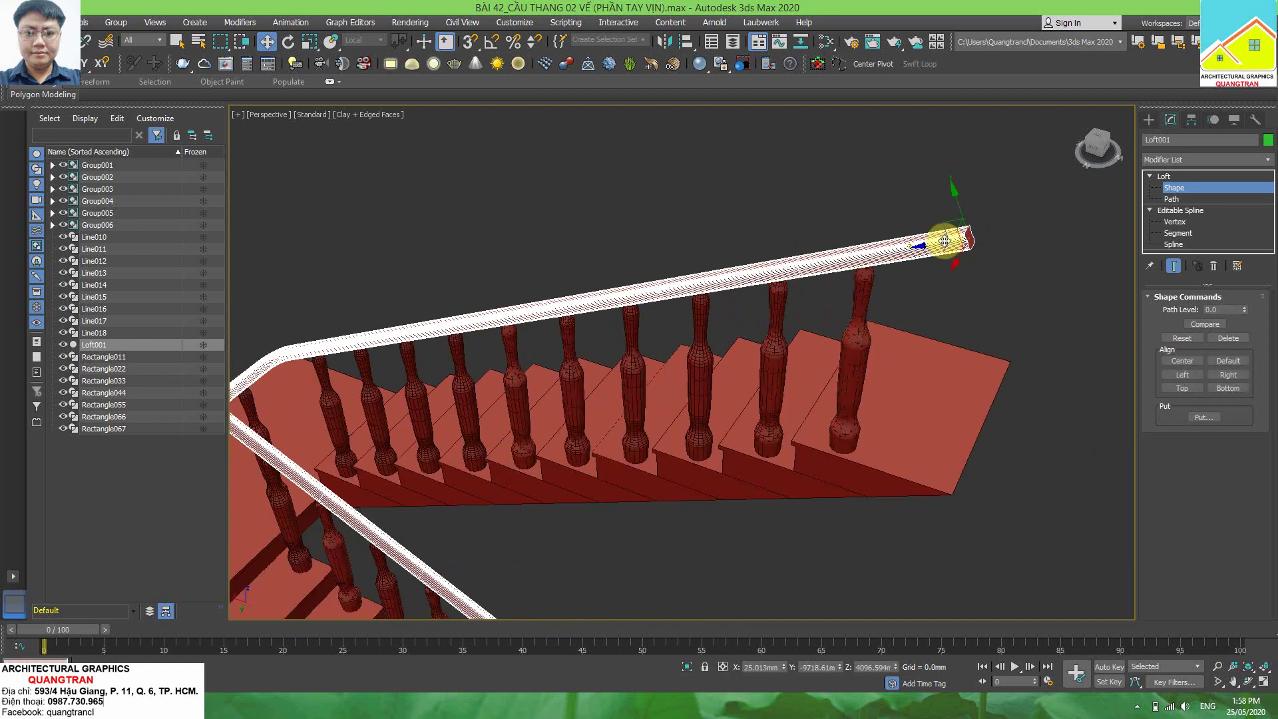
pyautogui.moveTo(890, 248)
pyautogui.mouseDown()
pyautogui.moveTo(393, 370)
pyautogui.moveTo(396, 356)
pyautogui.mouseUp()
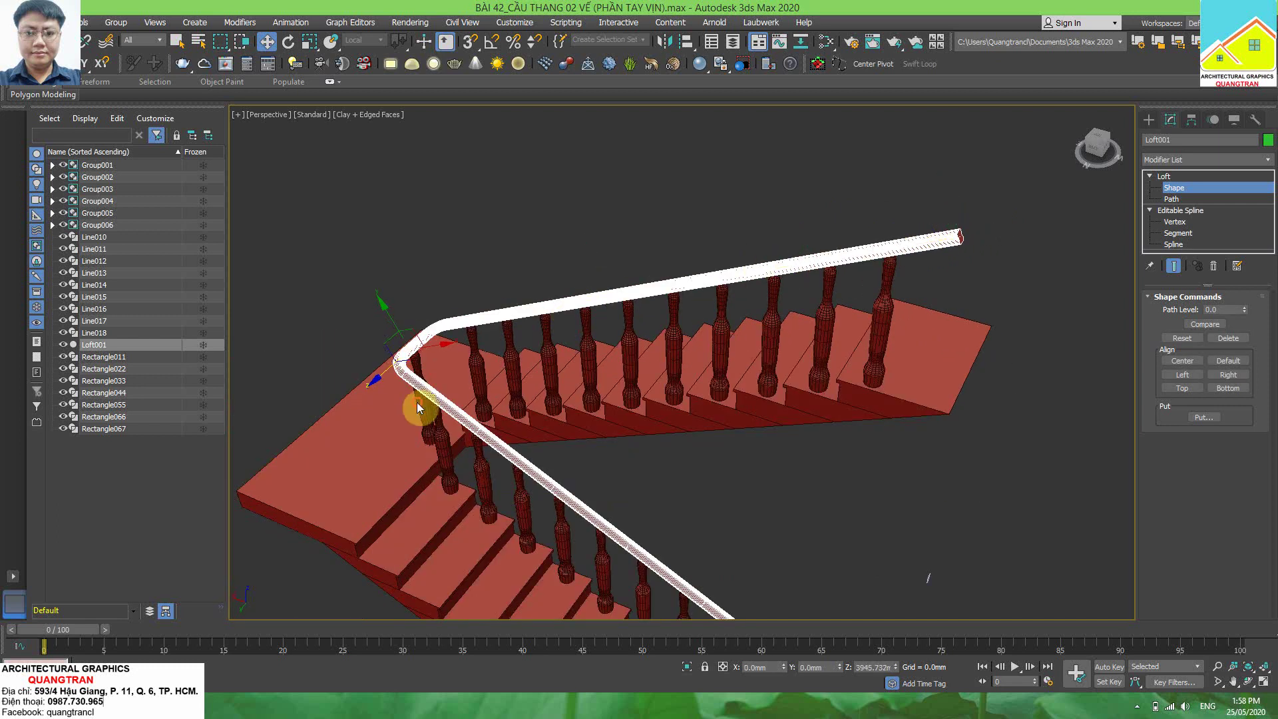
pyautogui.click(84, 67)
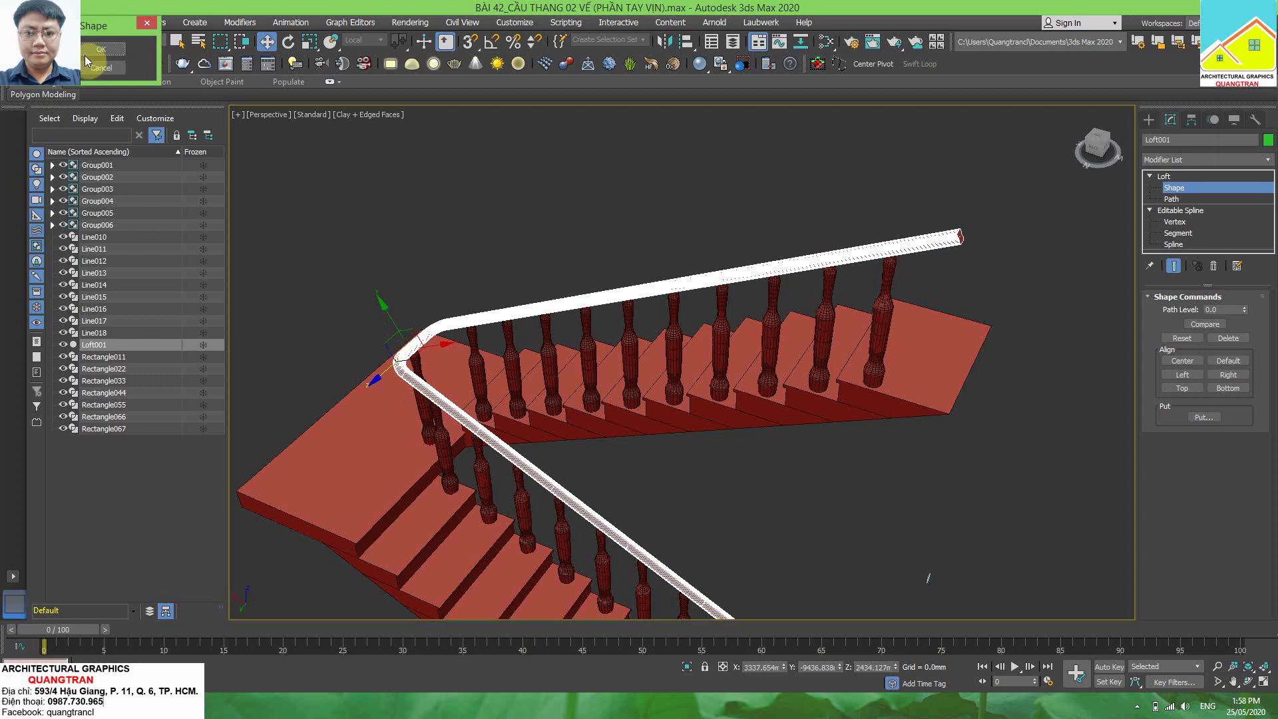
# - Rotate the corner profile shape about Z to match the rail's bend
pyautogui.moveTo(664, 359); pyautogui.dragTo(526, 286, button='middle')
pyautogui.scroll(5, 526, 286)
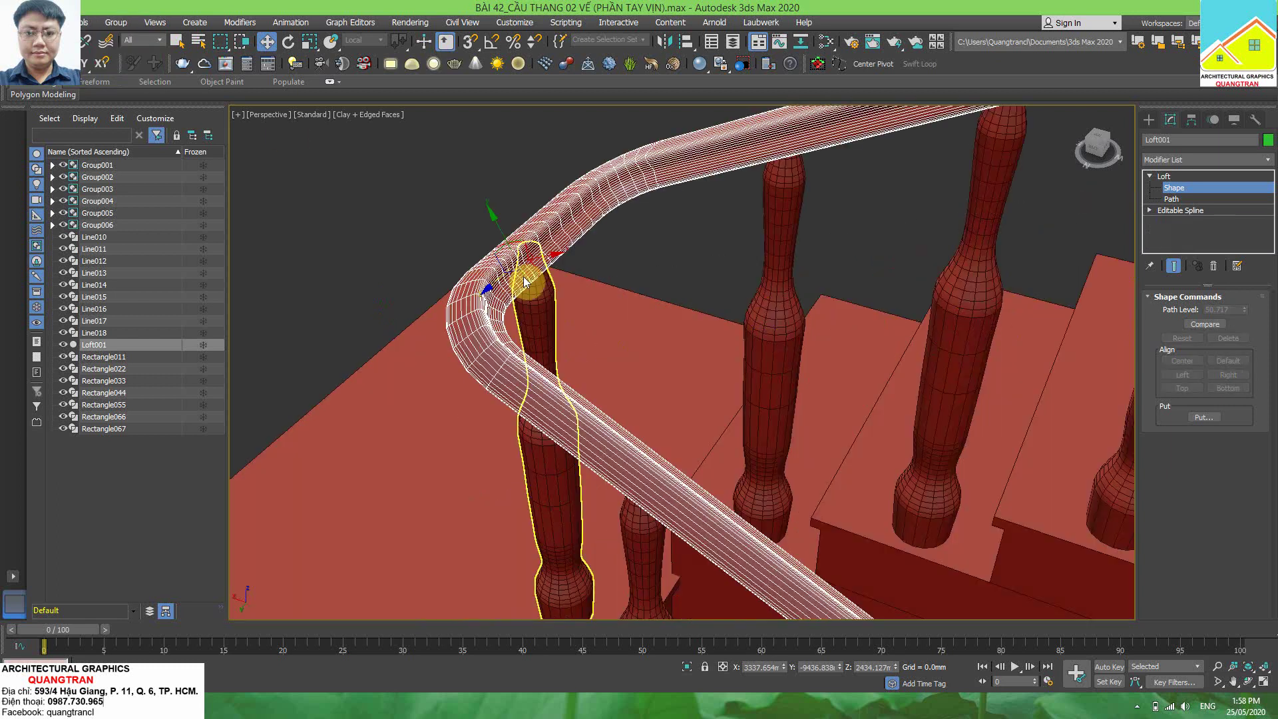
pyautogui.click(295, 42)
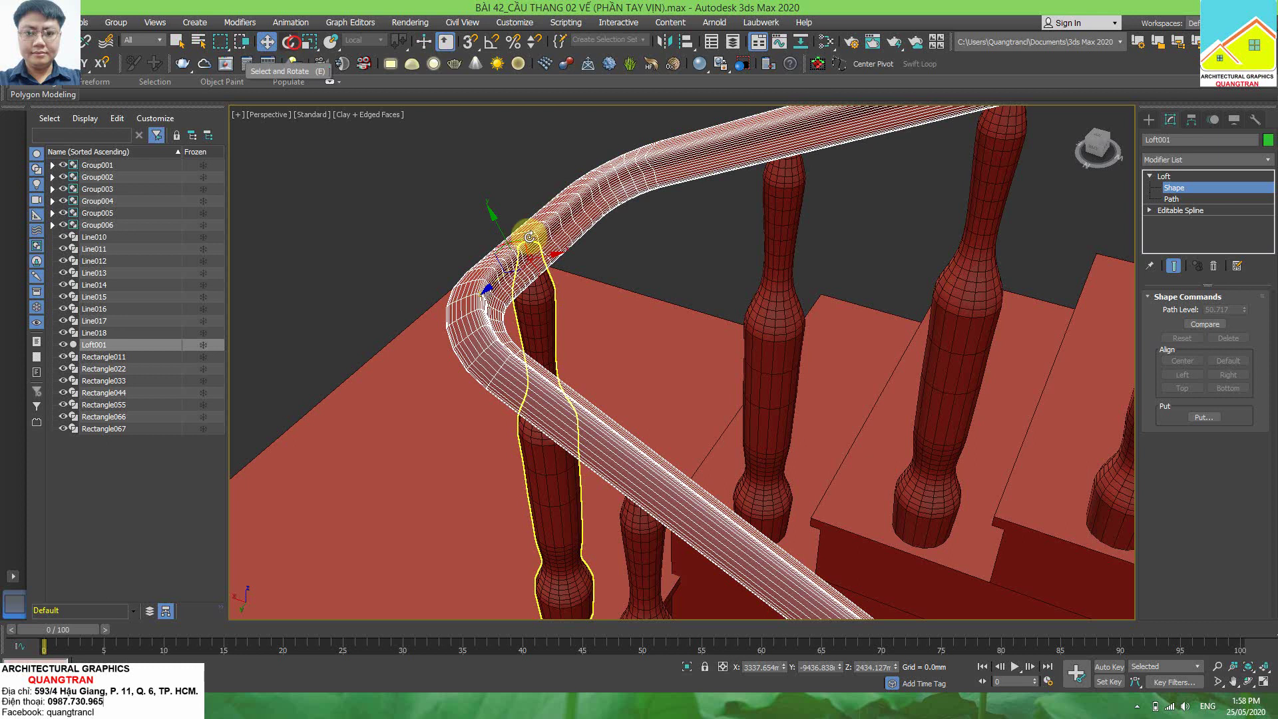
pyautogui.moveTo(542, 239); pyautogui.dragTo(565, 265)
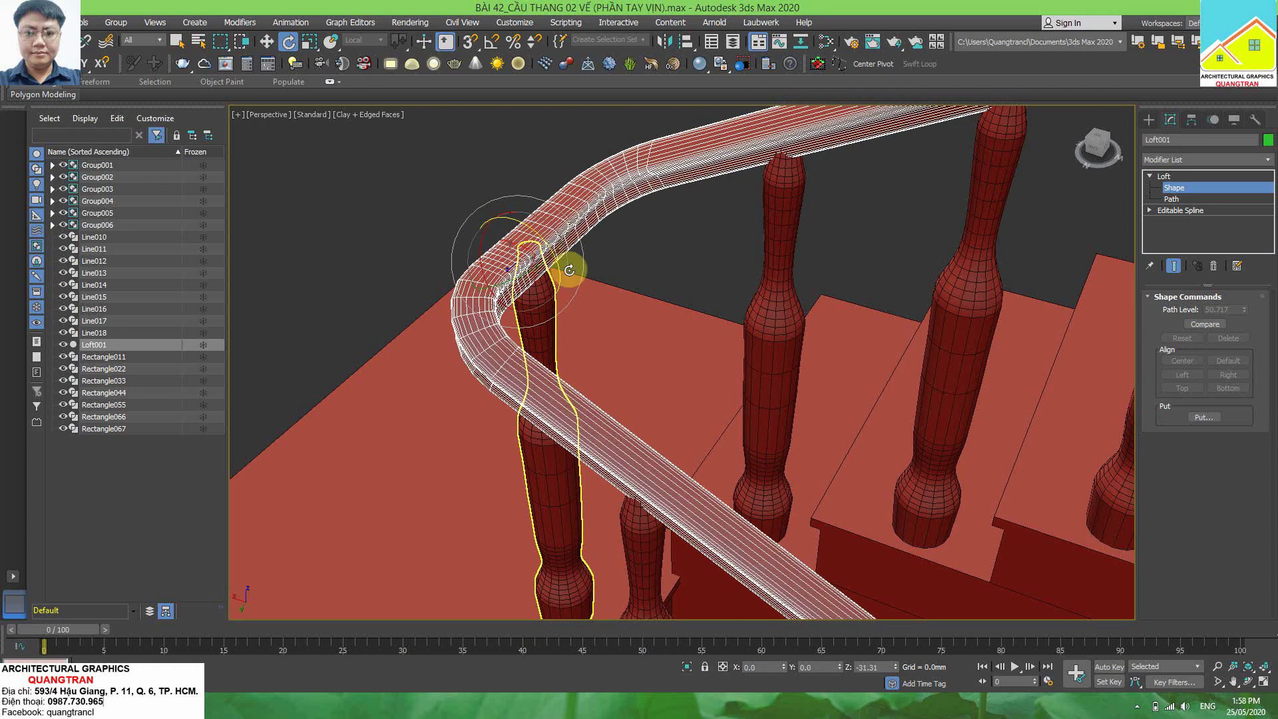
pyautogui.scroll(-5, 490, 233)
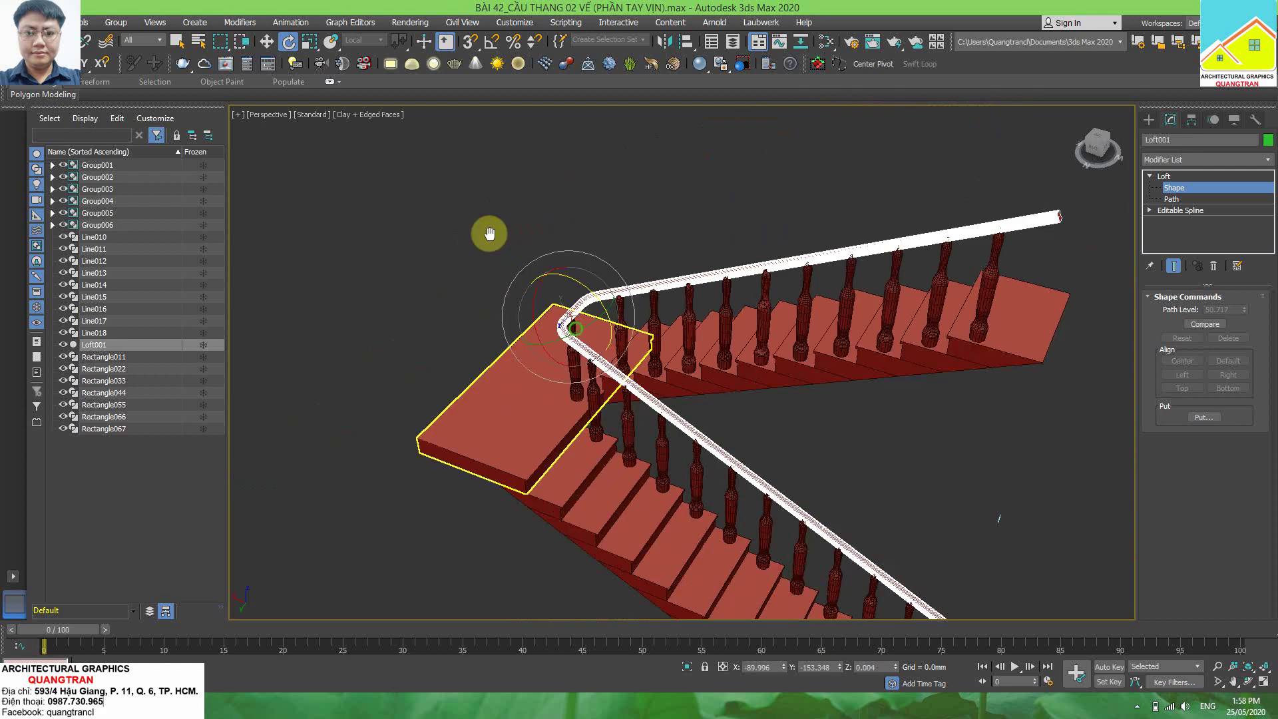
pyautogui.scroll(3, 465, 220)
pyautogui.scroll(2, 489, 226)
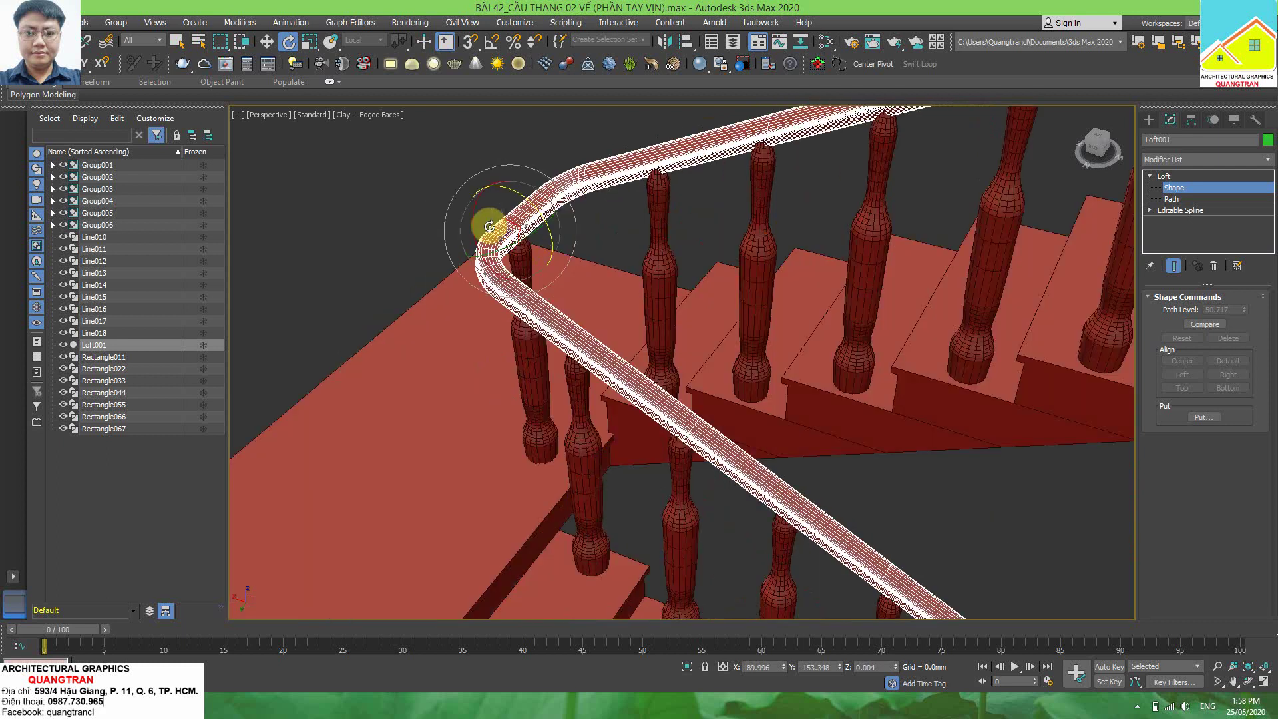
# - Cancel a trial slide of the corner shape and rotate it slightly
pyautogui.press('w')
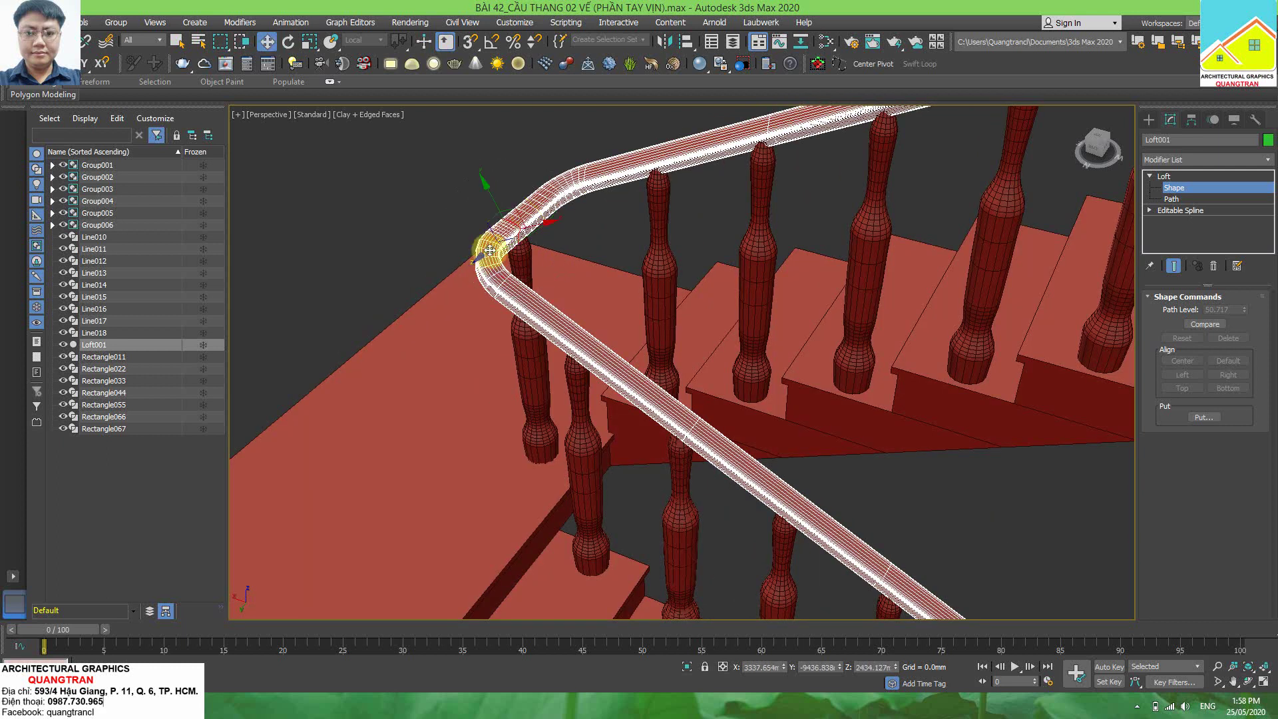
pyautogui.moveTo(490, 250); pyautogui.dragTo(435, 368)
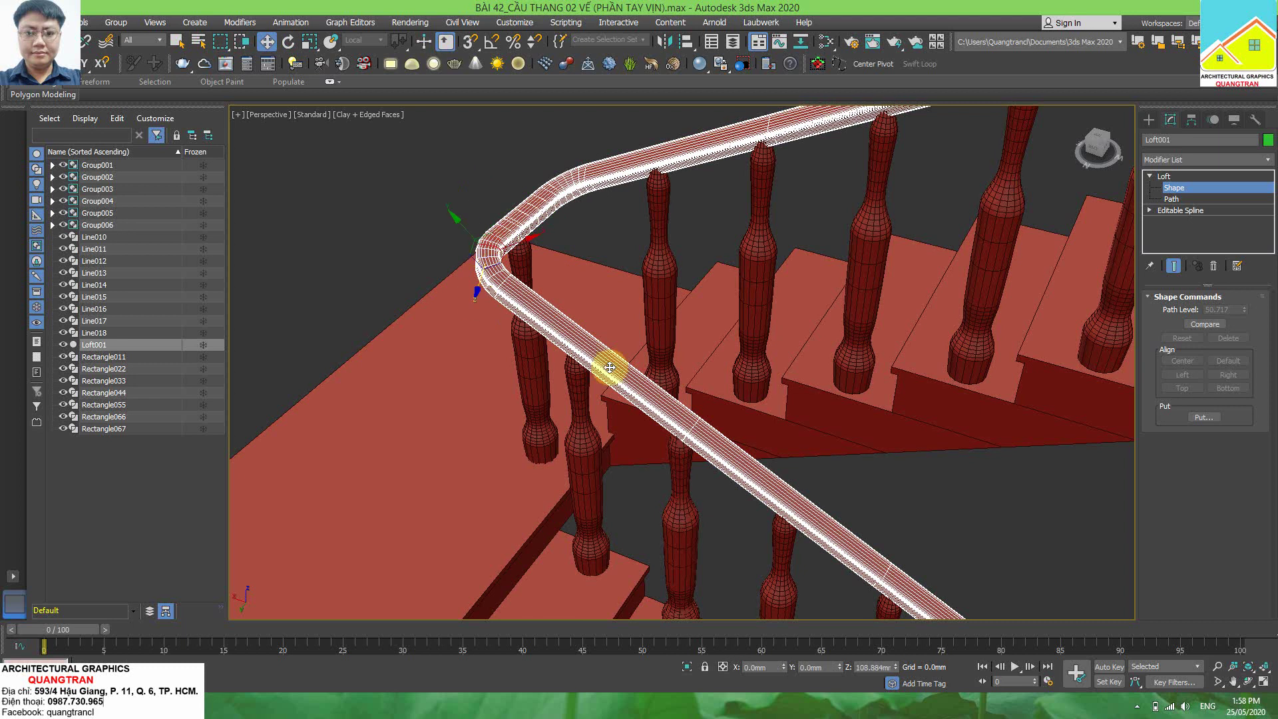
pyautogui.rightClick(435, 368)
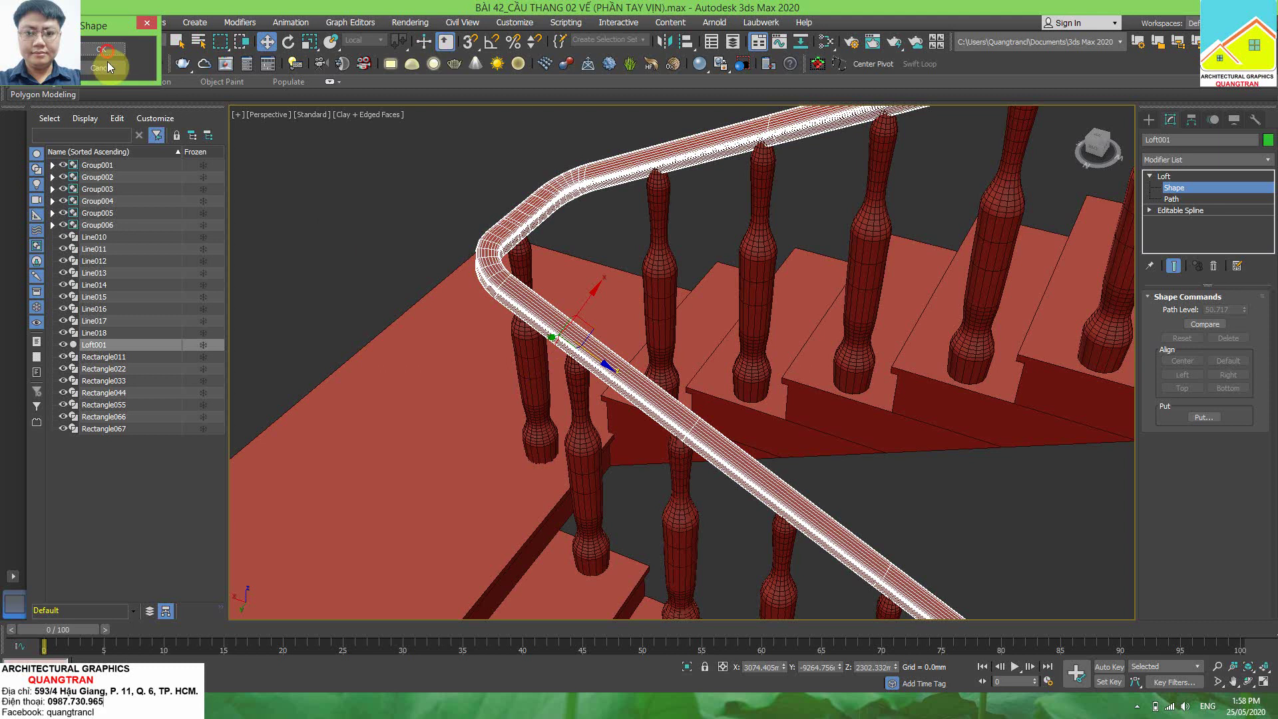
pyautogui.moveTo(628, 362); pyautogui.dragTo(171, 126, button='middle')
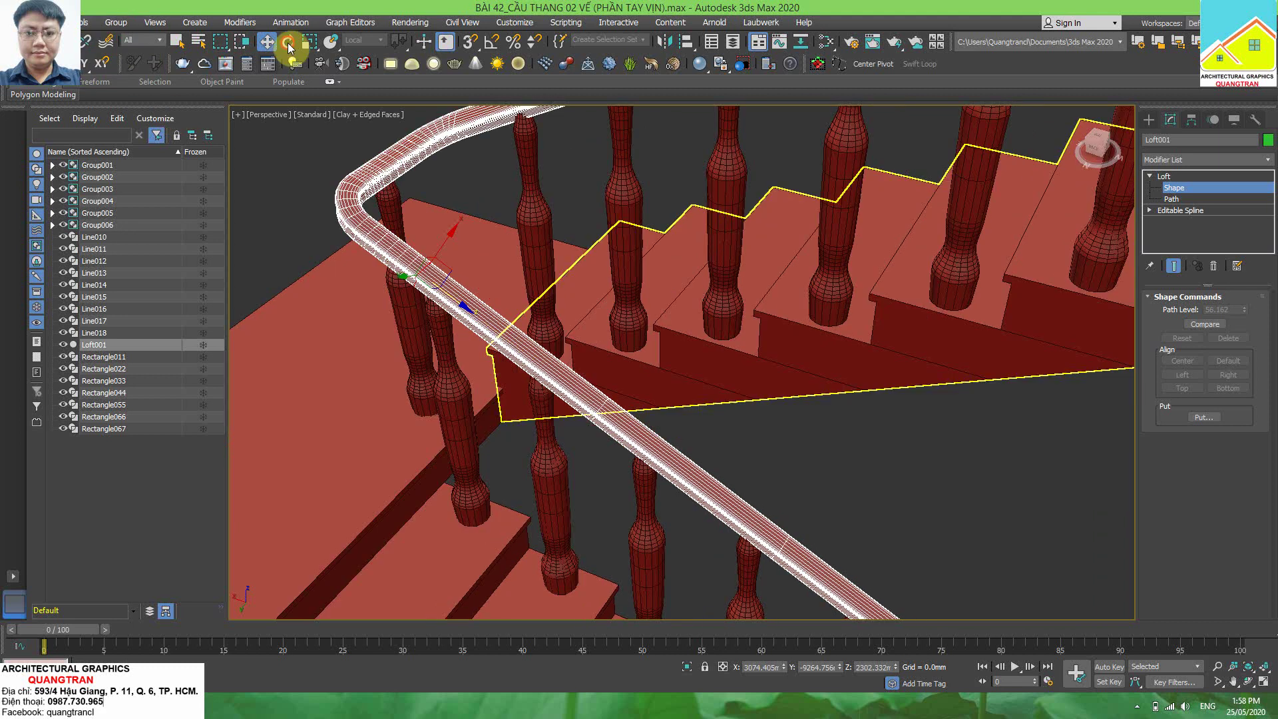
pyautogui.click(288, 44)
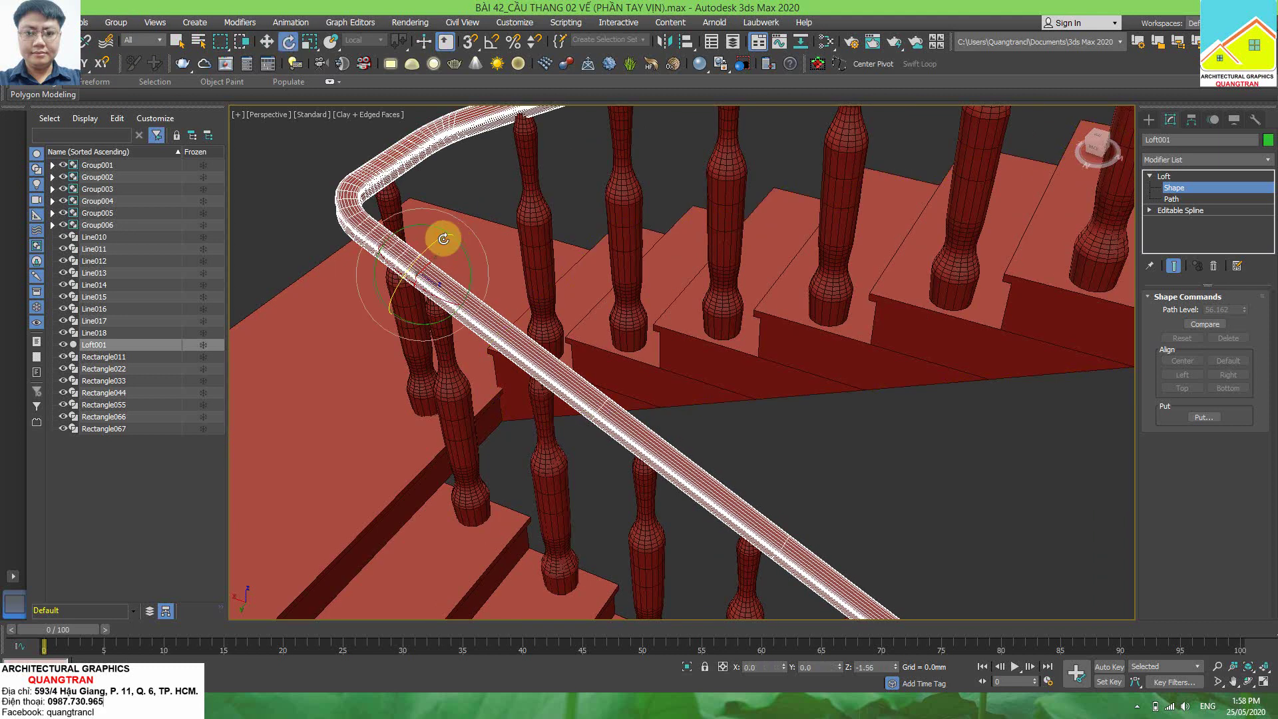
pyautogui.moveTo(443, 239); pyautogui.dragTo(445, 237)
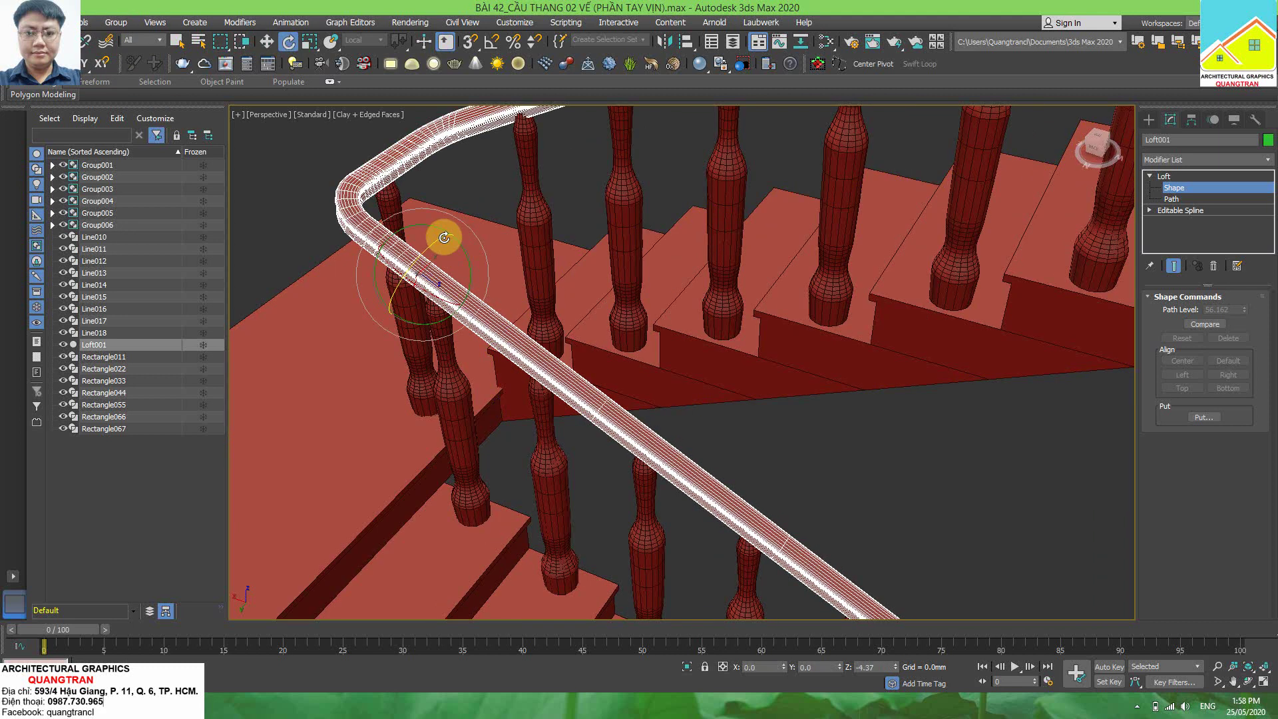
# - Shift-copy the profile shape down to the rail's lower end and confirm
pyautogui.click(268, 47)
pyautogui.keyDown('alt'); pyautogui.moveTo(494, 376); pyautogui.dragTo(433, 285, button='middle'); pyautogui.keyUp('alt')
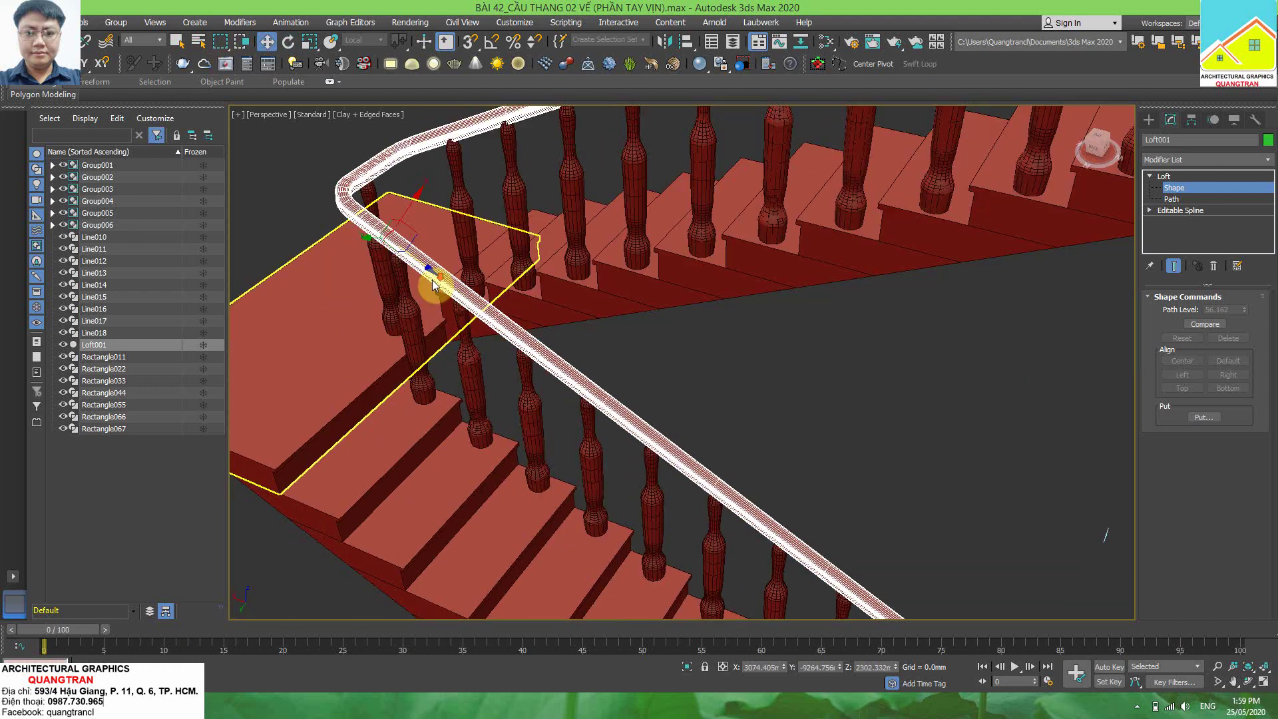
pyautogui.scroll(-3, 433, 285)
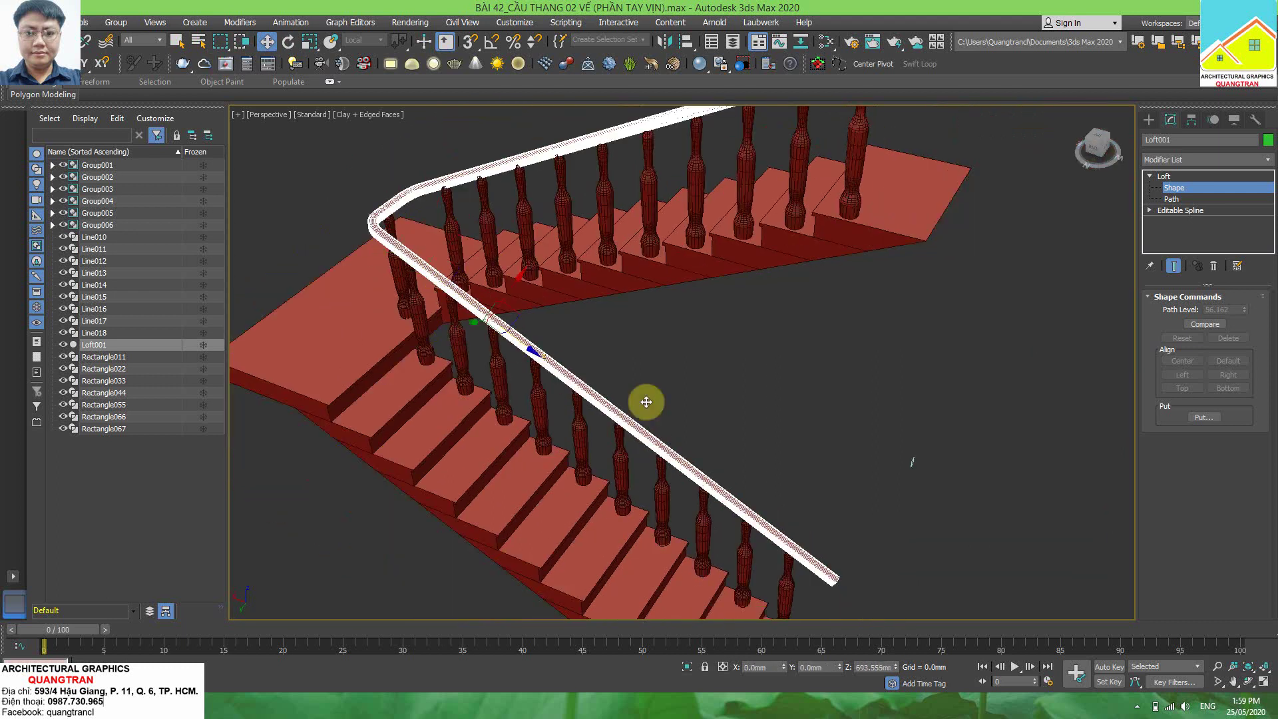
pyautogui.moveTo(647, 402); pyautogui.dragTo(816, 521)
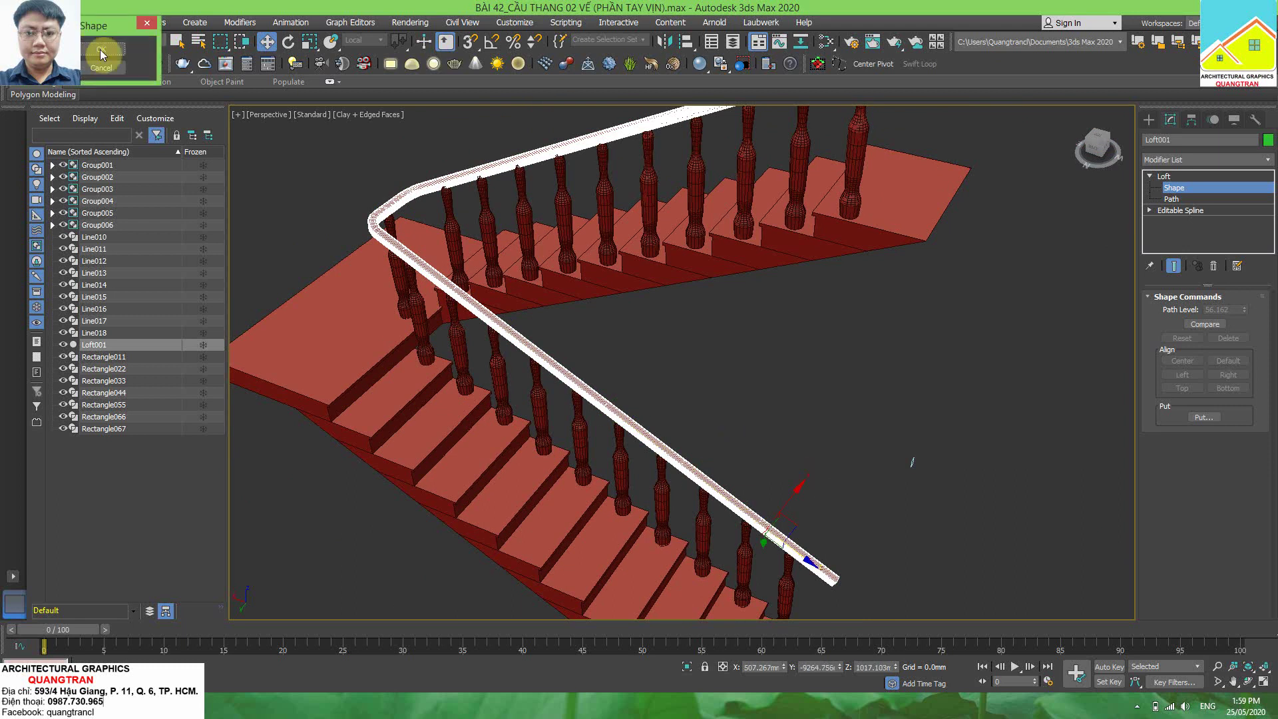
pyautogui.click(117, 69)
# - Rotate the lower profile shape slightly to follow the rail, then deselect it
pyautogui.scroll(3, 569, 227)
pyautogui.scroll(3, 579, 378)
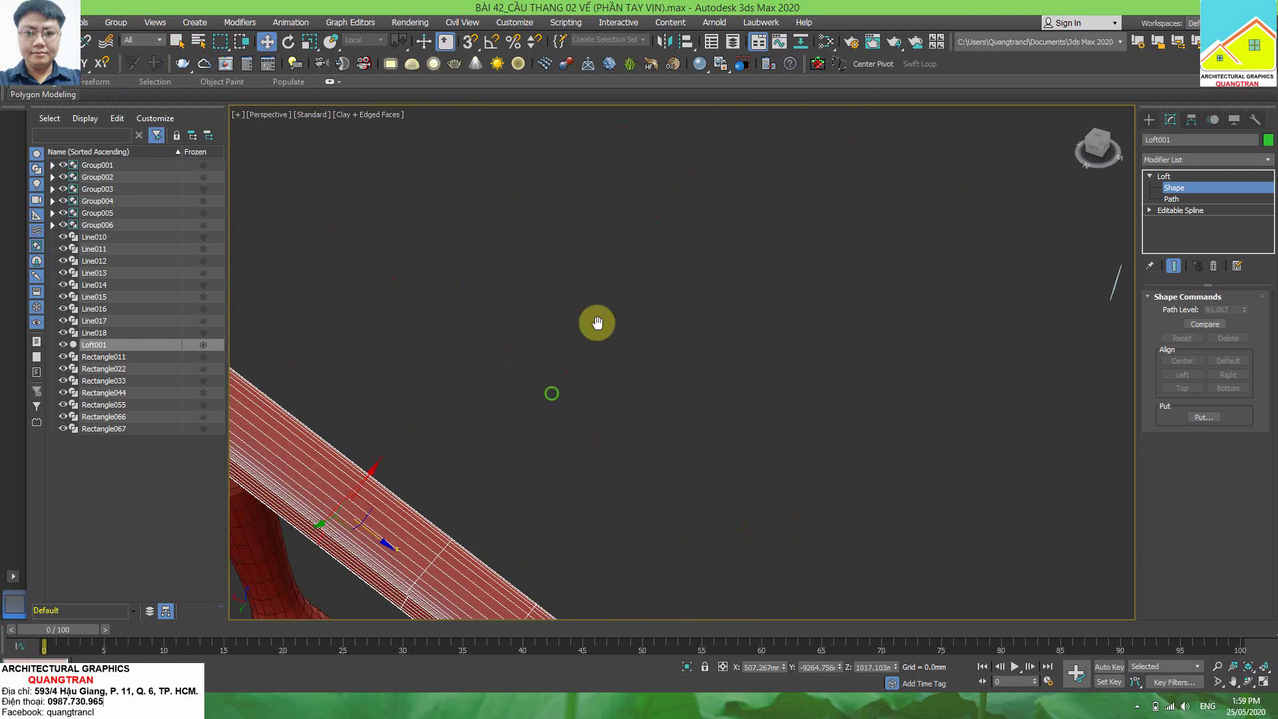
pyautogui.scroll(2, 606, 316)
pyautogui.scroll(-2, 612, 312)
pyautogui.scroll(-3, 599, 308)
pyautogui.moveTo(600, 308)
pyautogui.keyDown('alt'); pyautogui.mouseDown(button='middle')
pyautogui.moveTo(591, 286)
pyautogui.moveTo(603, 312)
pyautogui.mouseUp(button='middle'); pyautogui.keyUp('alt')
pyautogui.scroll(2, 605, 313)
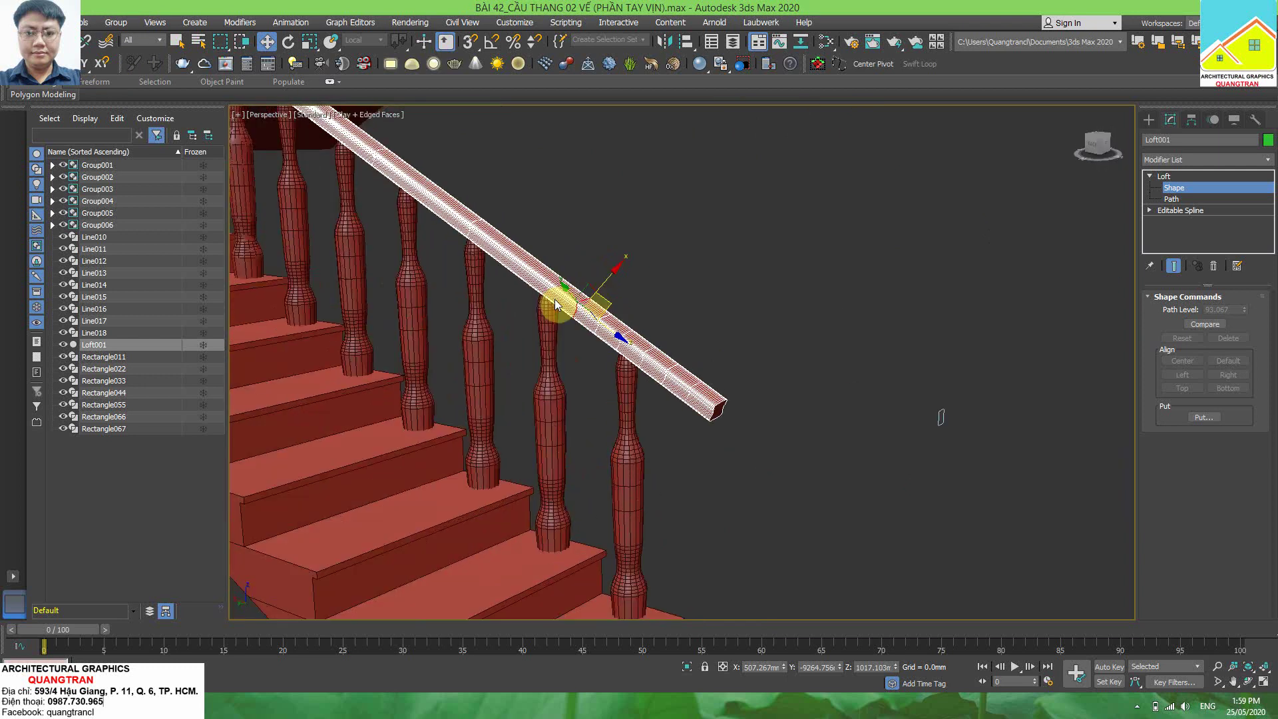
pyautogui.click(289, 44)
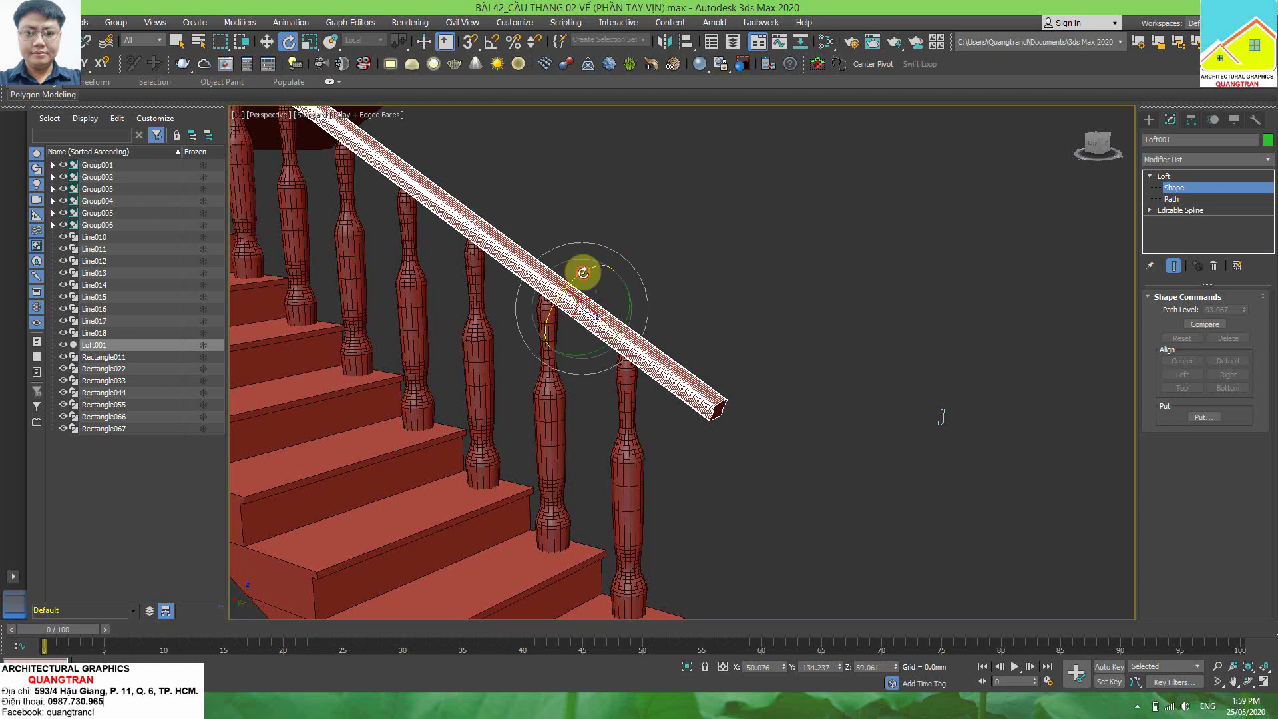
pyautogui.moveTo(586, 271); pyautogui.dragTo(583, 272)
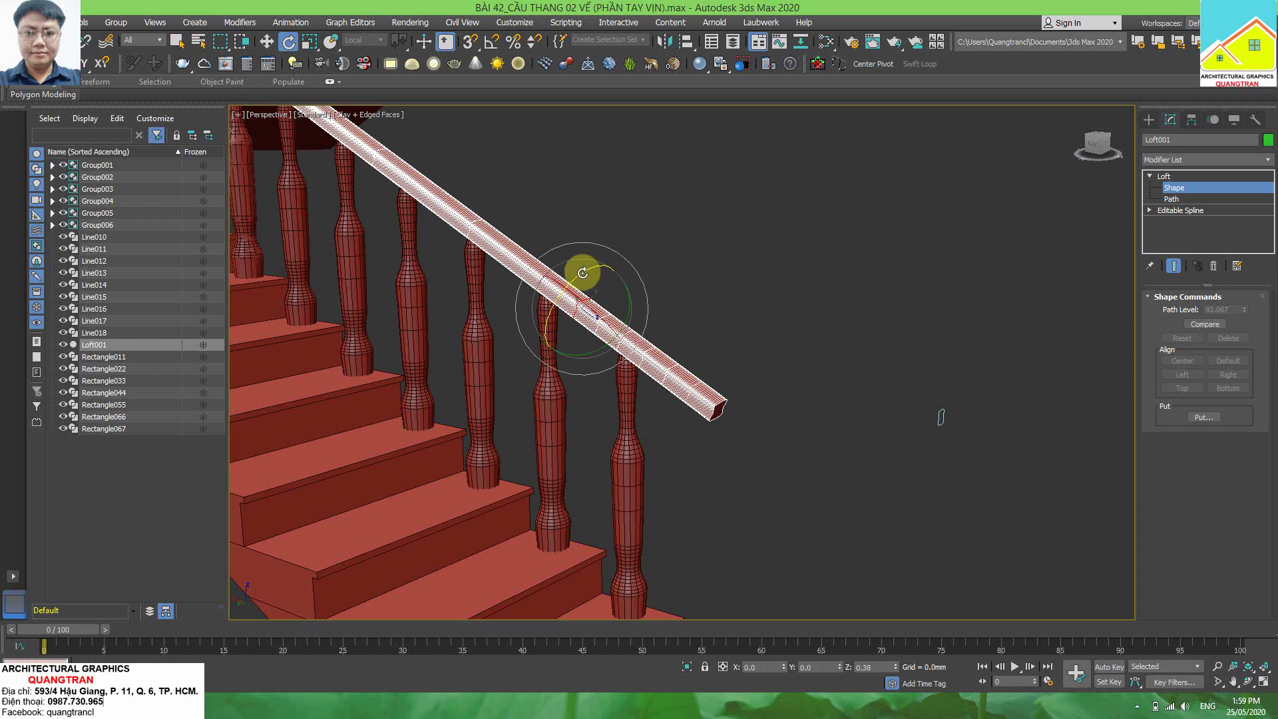
pyautogui.scroll(-2, 572, 293)
pyautogui.scroll(-2, 573, 293)
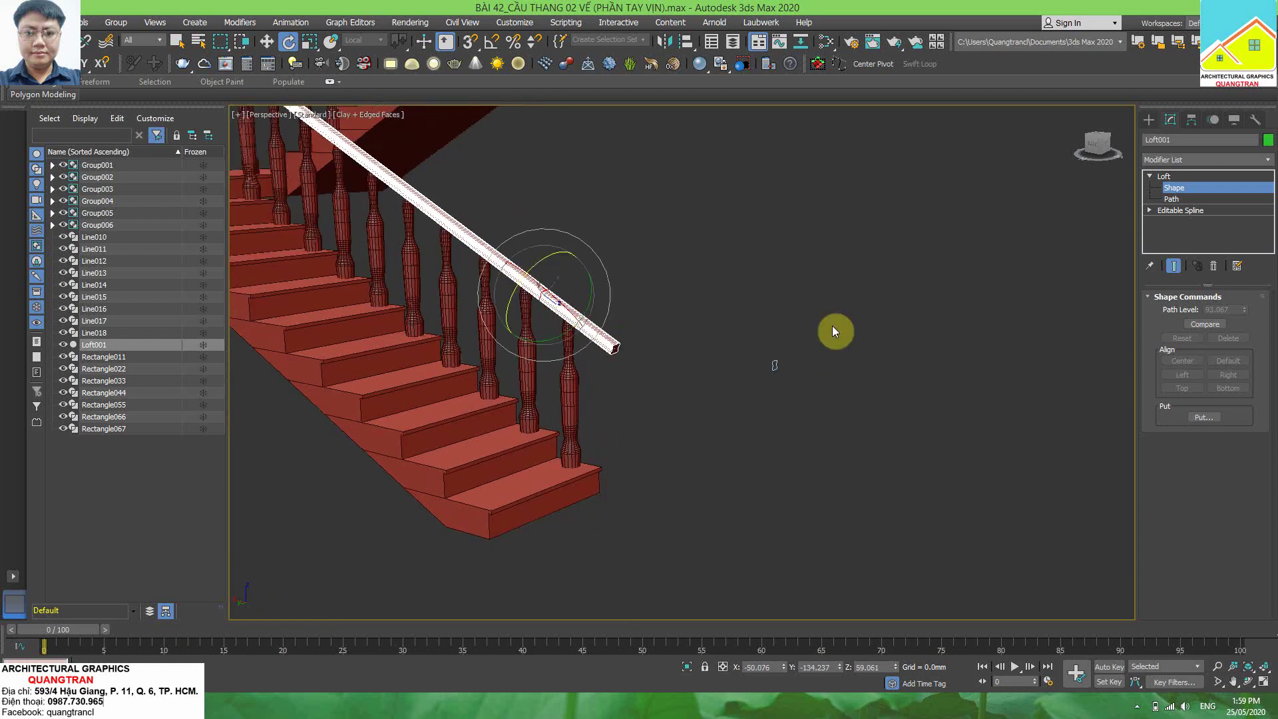
pyautogui.click(832, 322)
# - Return to Loft001's top level, deselect, and orbit to review all three staircases
pyautogui.click(1164, 177)
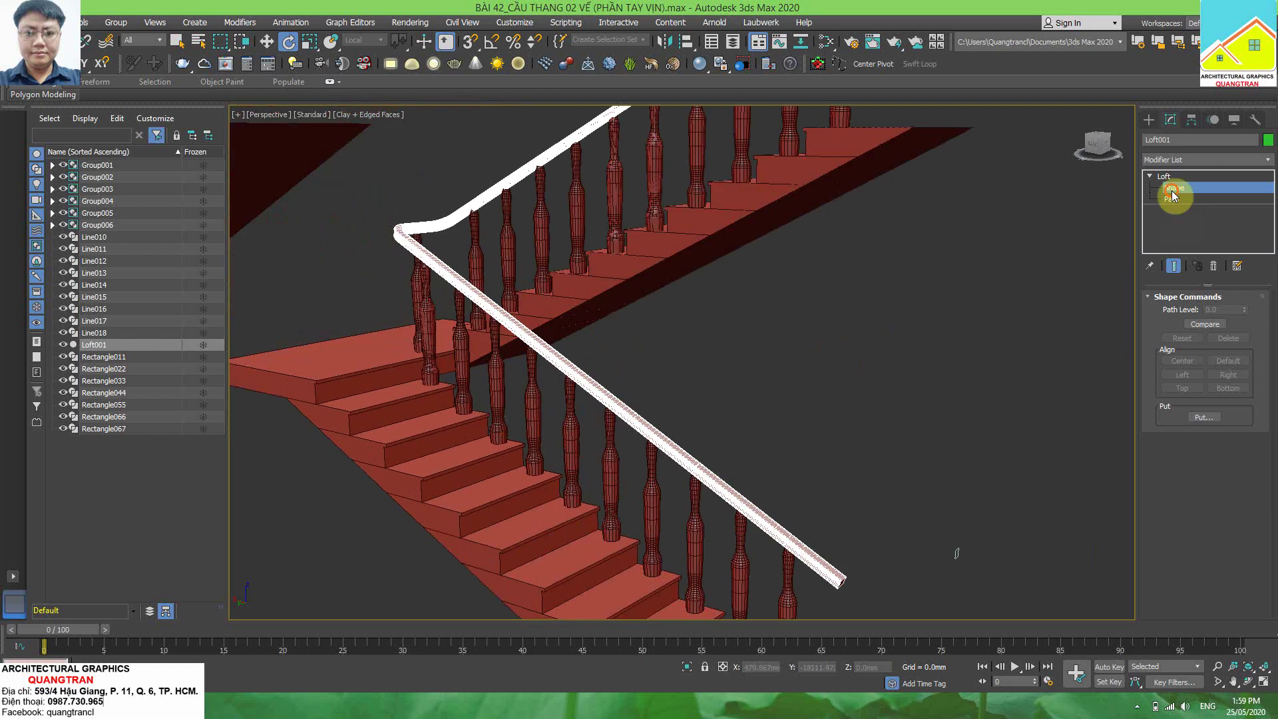
pyautogui.click(1060, 267)
pyautogui.scroll(-5, 820, 304)
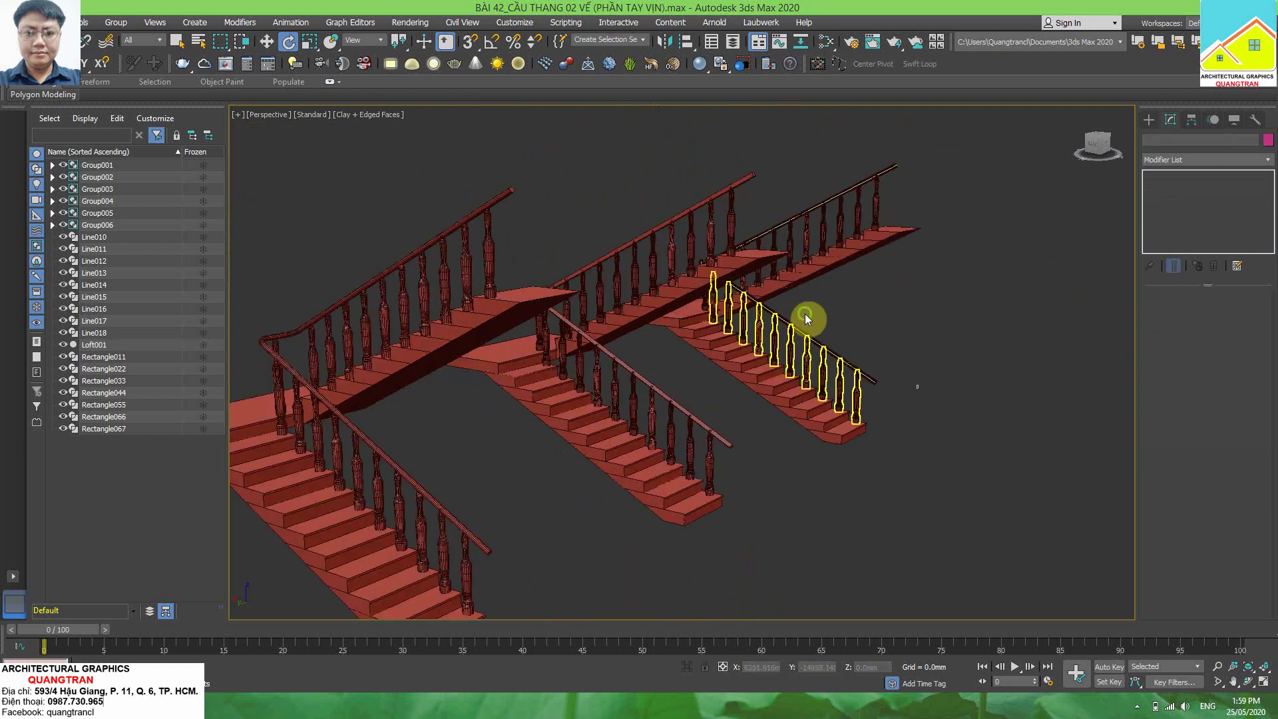
pyautogui.scroll(2, 742, 326)
pyautogui.moveTo(742, 325)
pyautogui.keyDown('alt'); pyautogui.mouseDown(button='middle')
pyautogui.moveTo(634, 342)
pyautogui.moveTo(612, 306)
pyautogui.moveTo(502, 228)
pyautogui.mouseUp(button='middle'); pyautogui.keyUp('alt')
pyautogui.scroll(5, 502, 229)
pyautogui.scroll(-5, 559, 297)
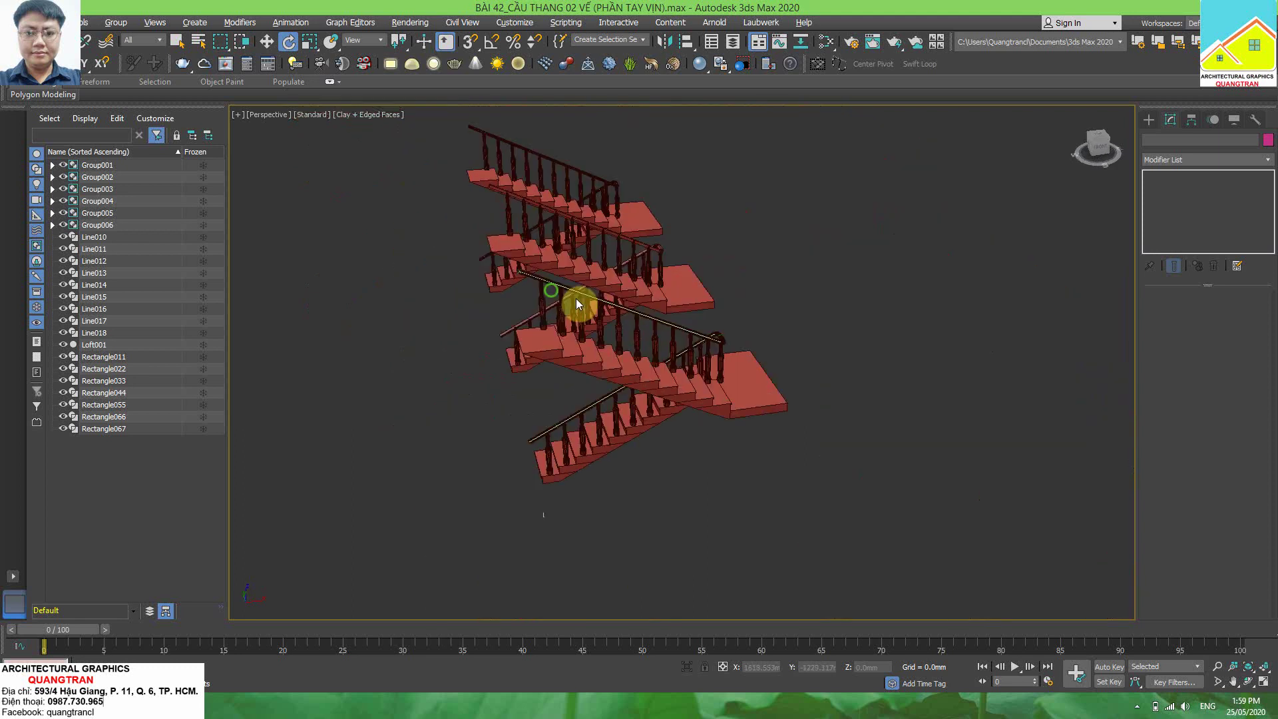
pyautogui.moveTo(579, 305)
pyautogui.keyDown('alt'); pyautogui.mouseDown(button='middle')
pyautogui.moveTo(736, 285)
pyautogui.moveTo(591, 379)
pyautogui.moveTo(651, 365)
pyautogui.moveTo(627, 370)
pyautogui.moveTo(677, 302)
pyautogui.moveTo(614, 334)
pyautogui.moveTo(645, 334)
pyautogui.moveTo(591, 317)
pyautogui.moveTo(589, 357)
pyautogui.moveTo(593, 314)
pyautogui.moveTo(664, 393)
pyautogui.moveTo(599, 408)
pyautogui.moveTo(562, 377)
pyautogui.moveTo(599, 410)
pyautogui.moveTo(602, 388)
pyautogui.moveTo(619, 428)
pyautogui.moveTo(602, 459)
pyautogui.moveTo(531, 456)
pyautogui.moveTo(622, 418)
pyautogui.mouseUp(button='middle'); pyautogui.keyUp('alt')
pyautogui.scroll(3, 677, 301)
pyautogui.scroll(-3, 641, 419)
pyautogui.scroll(-5, 638, 416)
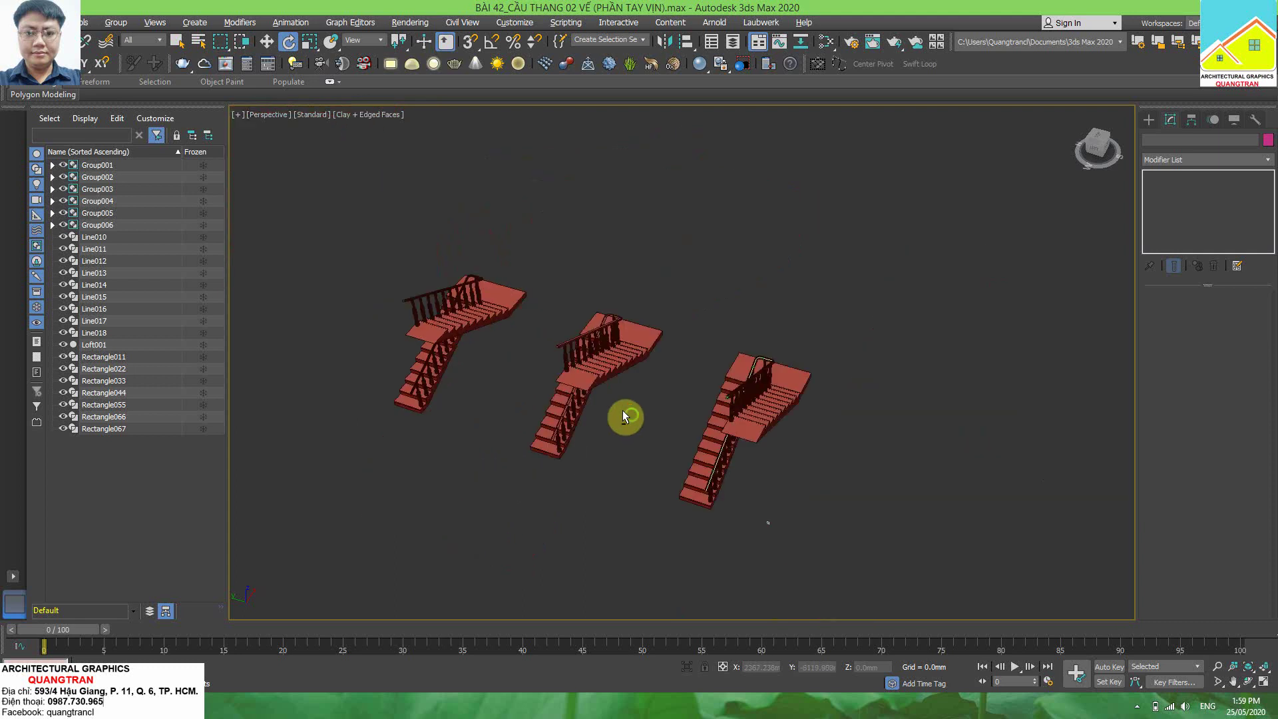